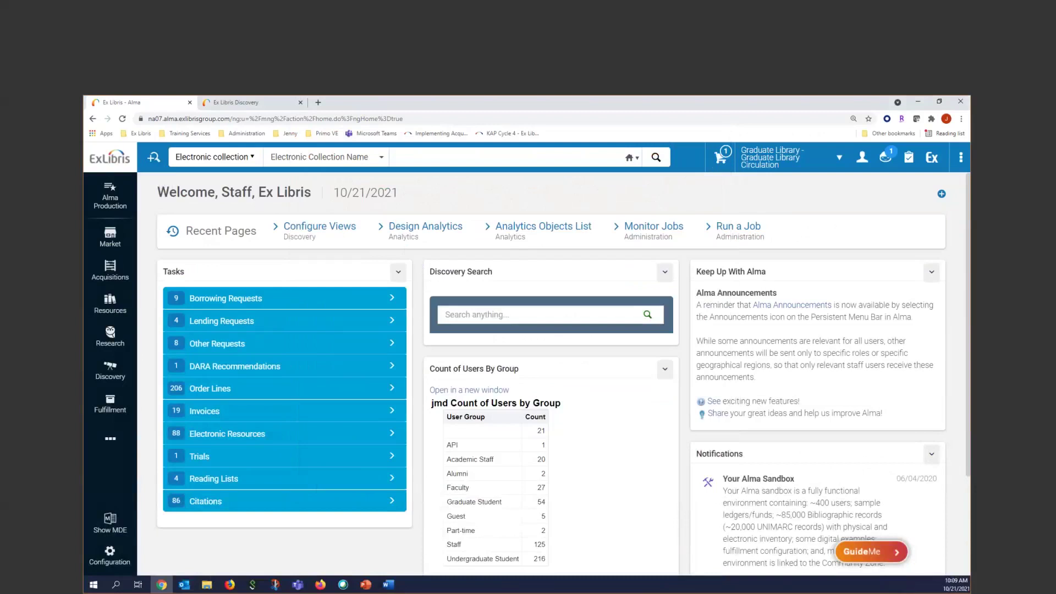
# - Check the live discovery page, and open the customization package settings of the TRAINING_2_INST view from the configured views
pyautogui.click(246, 103)
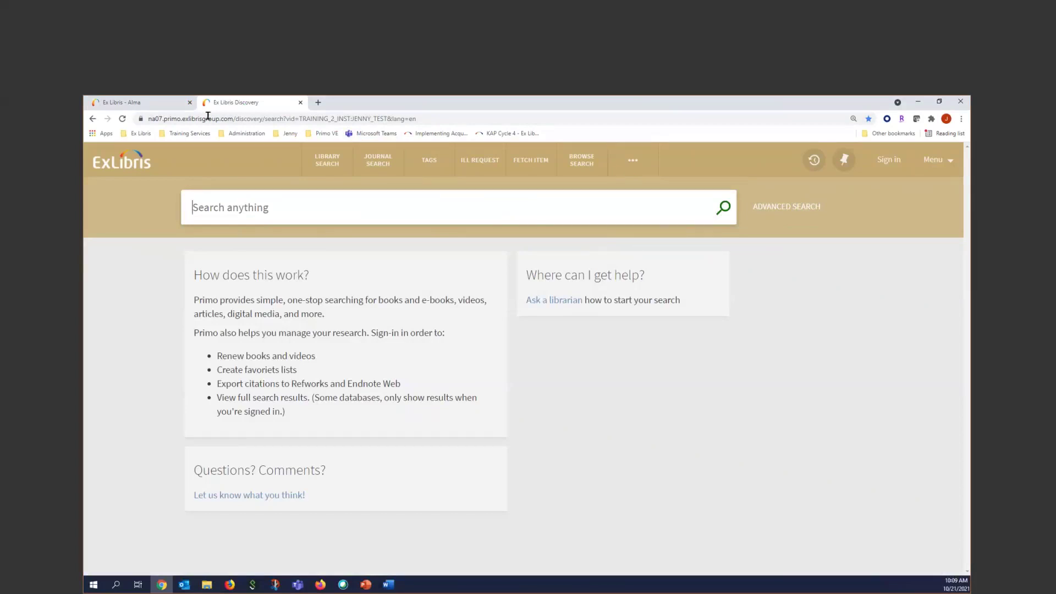
pyautogui.click(161, 106)
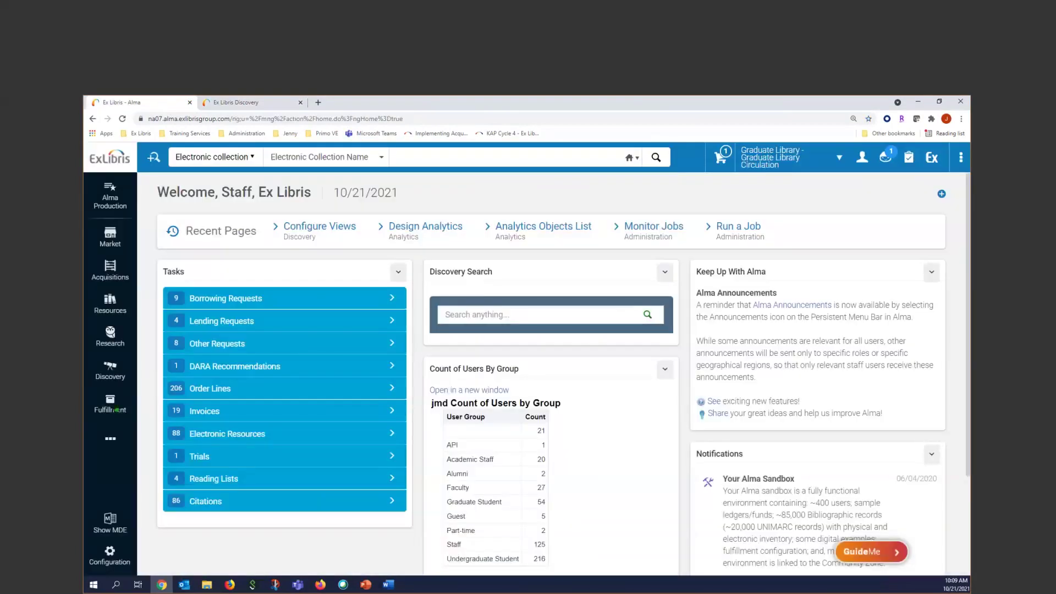
pyautogui.click(109, 371)
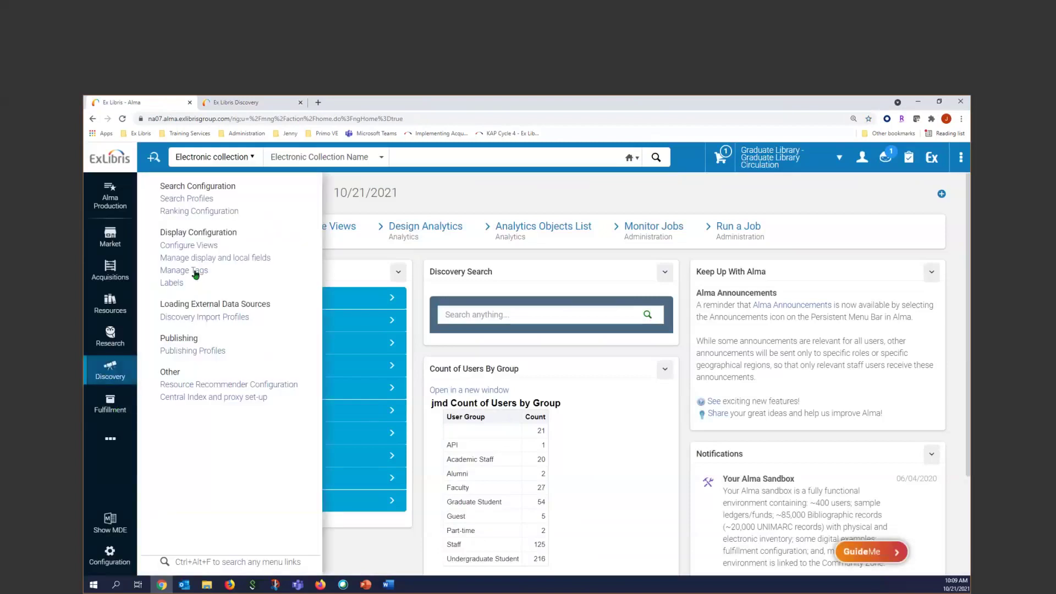
pyautogui.click(197, 250)
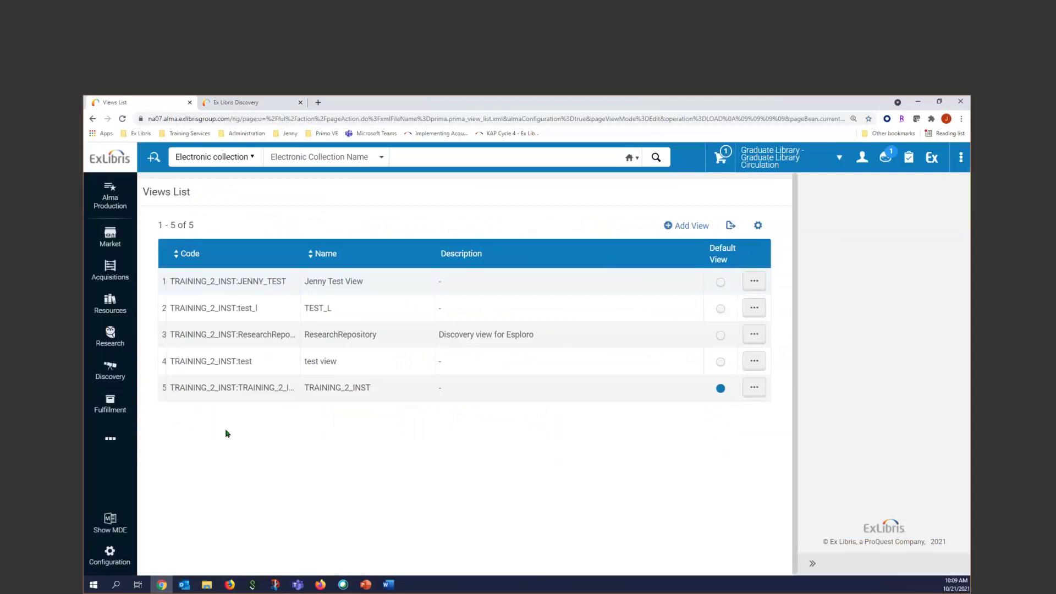
pyautogui.click(754, 388)
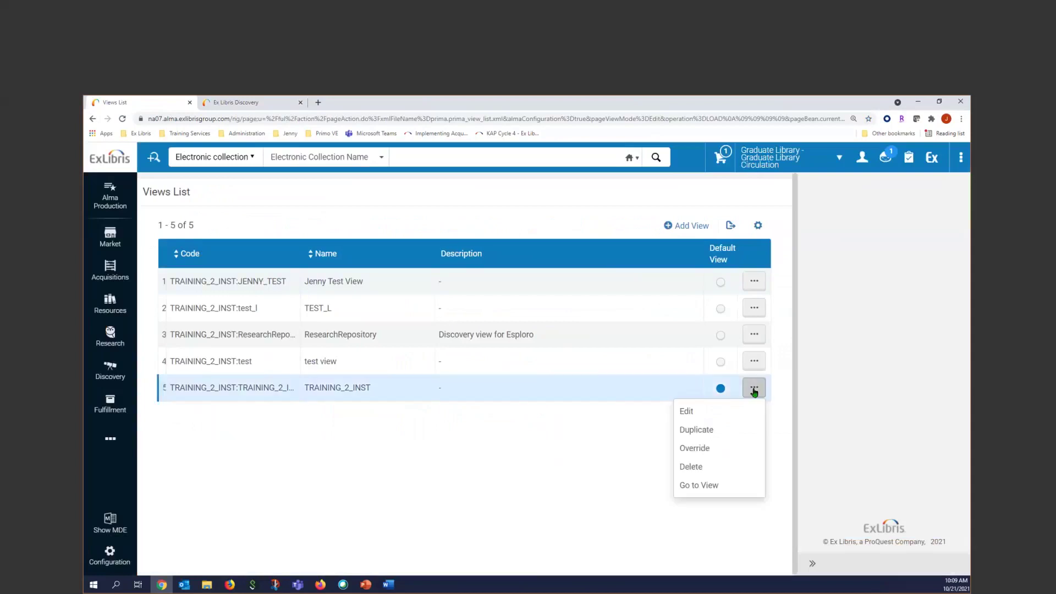
pyautogui.click(687, 413)
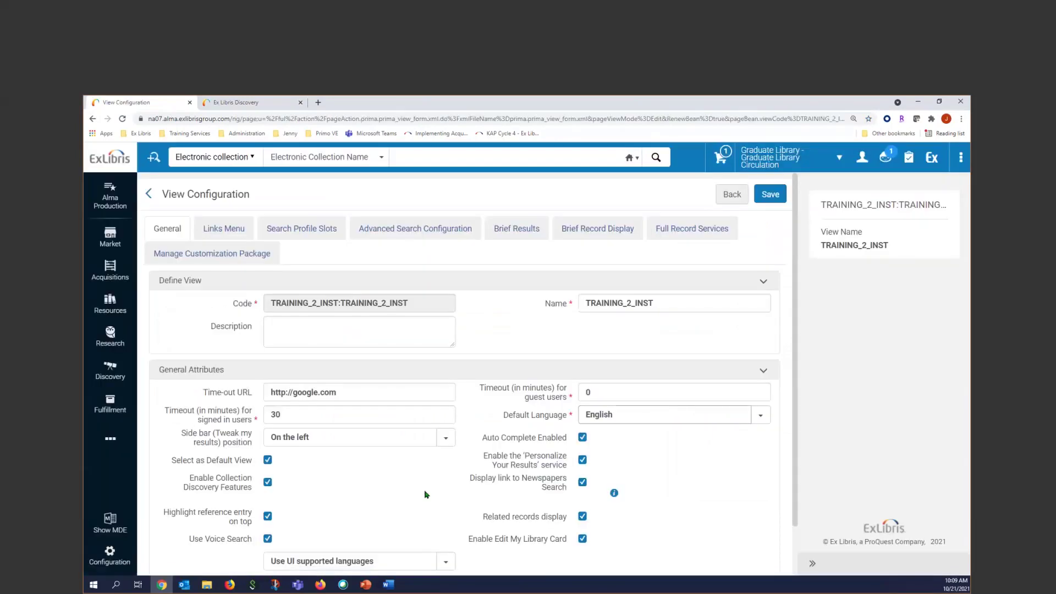
pyautogui.click(171, 256)
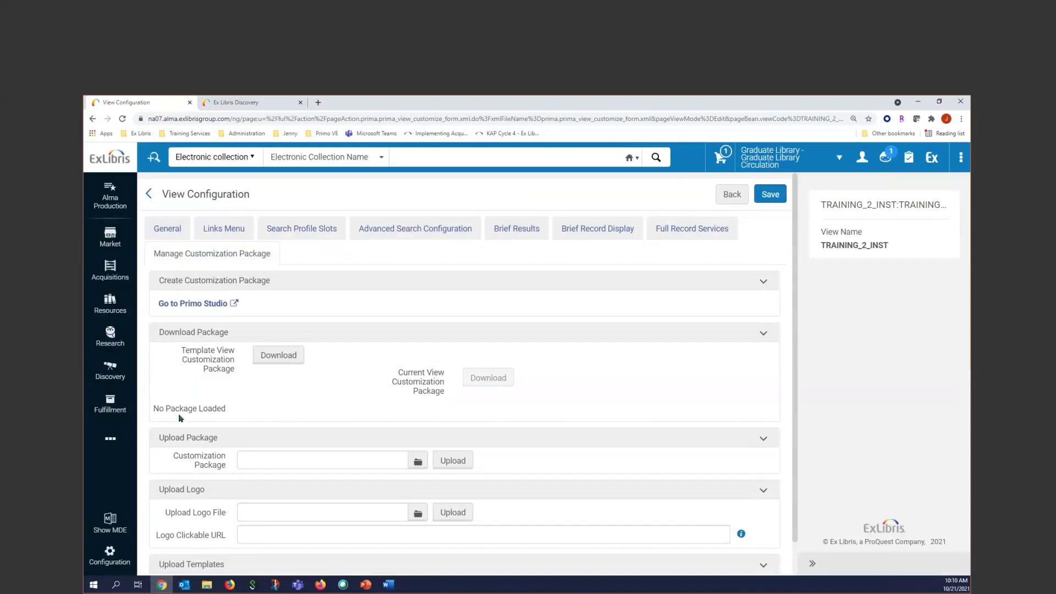
# - Return to the Views List and open the Jenny Test View for editing at its customization package settings
pyautogui.click(148, 196)
pyautogui.click(748, 263)
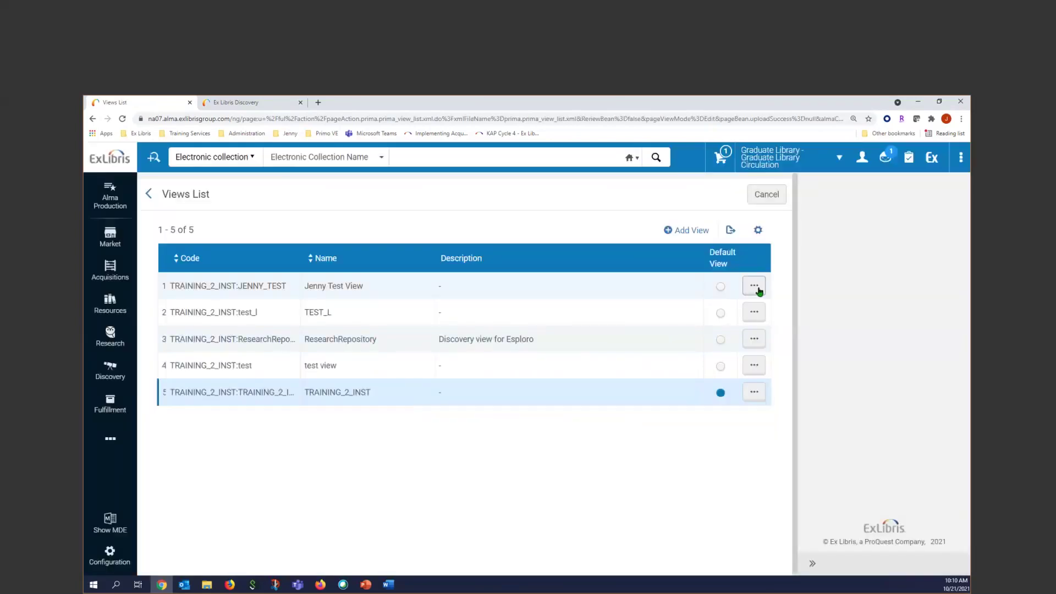
pyautogui.click(754, 285)
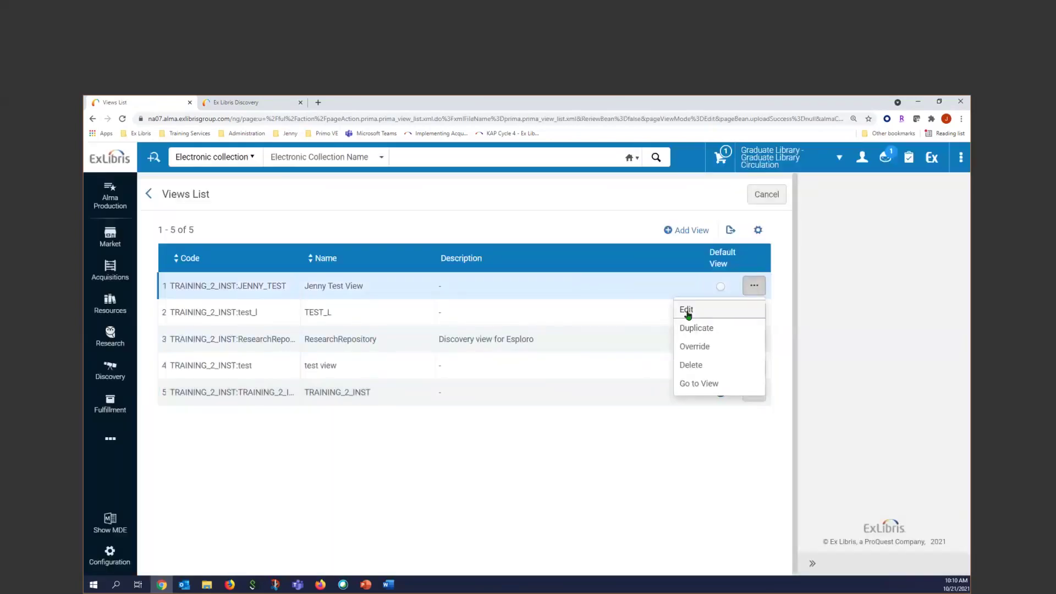
pyautogui.click(686, 309)
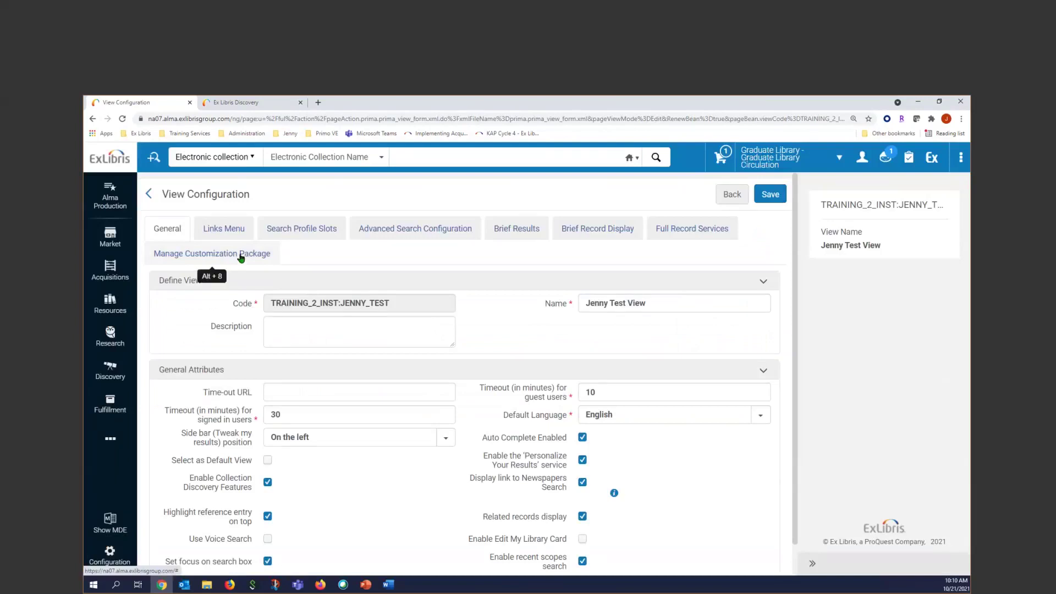
pyautogui.click(241, 257)
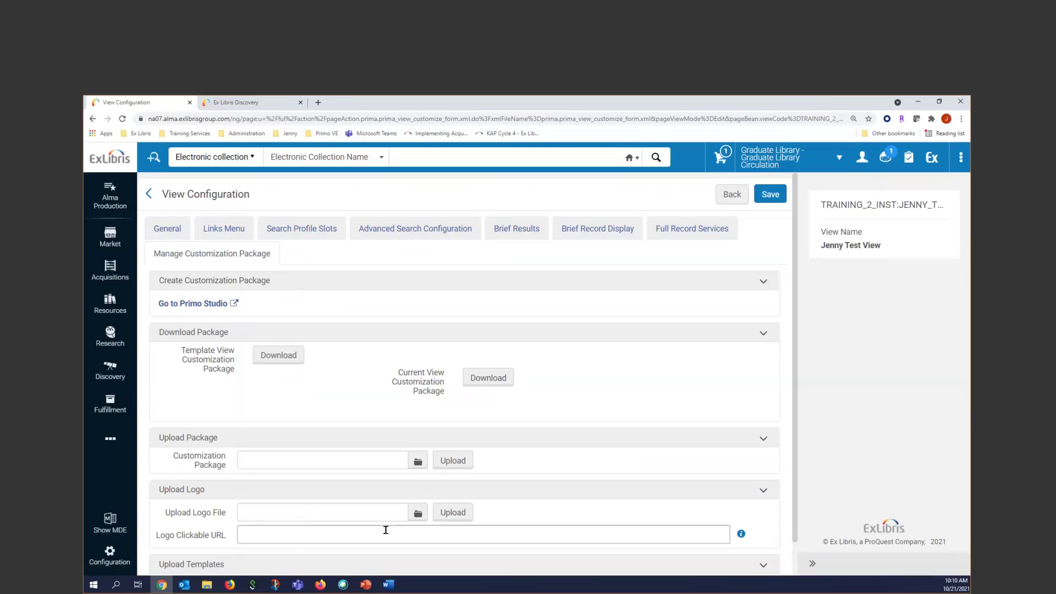
pyautogui.scroll(-1, 262, 488)
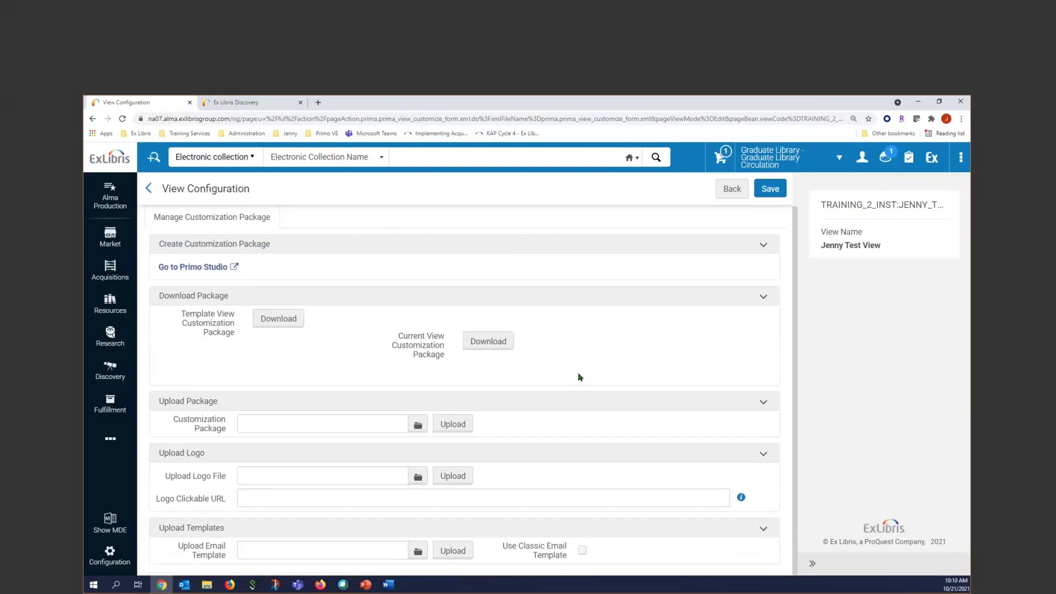
pyautogui.scroll(1, 579, 377)
# - Download the current view customization package as TRAINING_2_INST-JENNY_TEST.zip into the Primo VE CSS folder on the Desktop
pyautogui.click(489, 378)
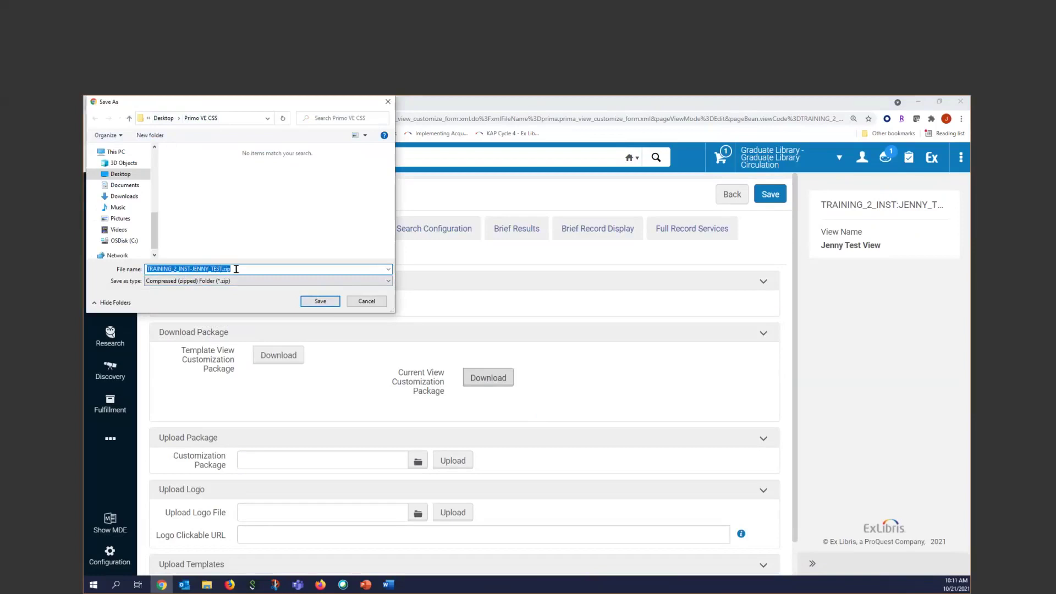
pyautogui.click(316, 301)
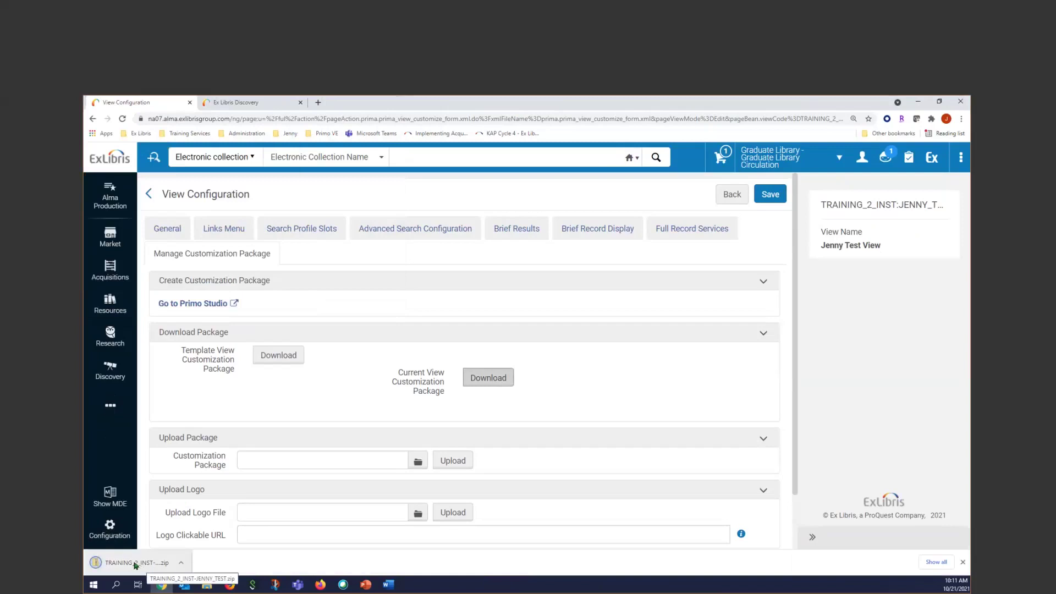
pyautogui.click(963, 562)
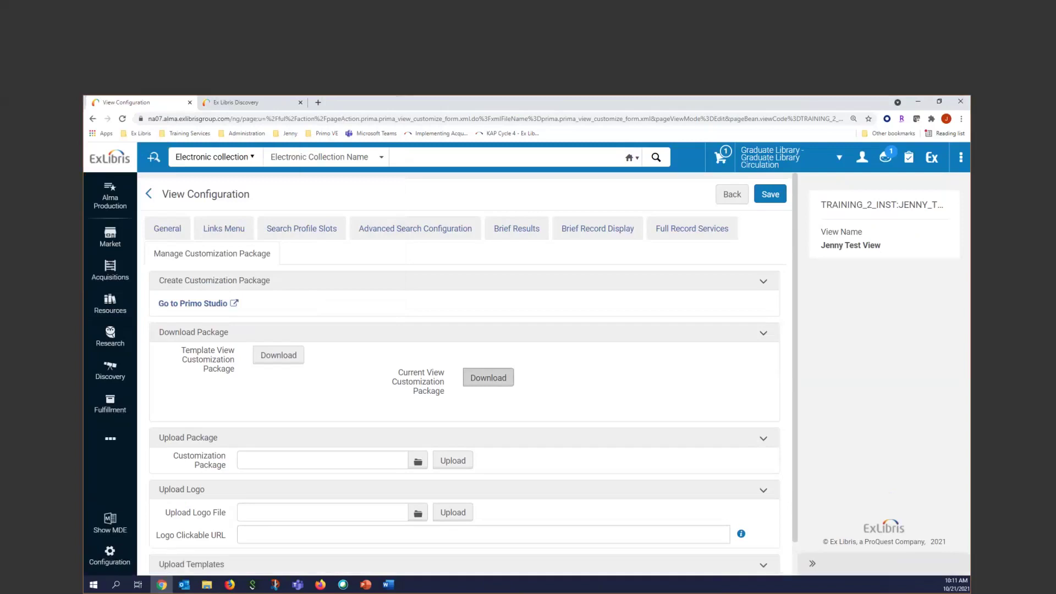
# - Check the Desktop's Primo VE CSS folder in File Explorer for the downloaded package and return to the view configuration in the browser
pyautogui.click(207, 585)
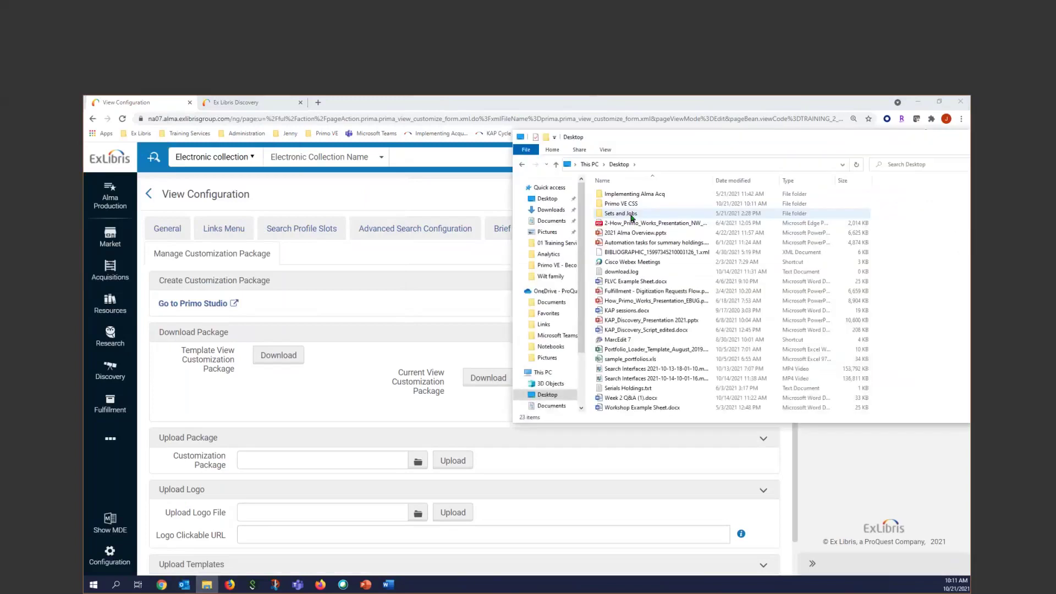
pyautogui.click(620, 208)
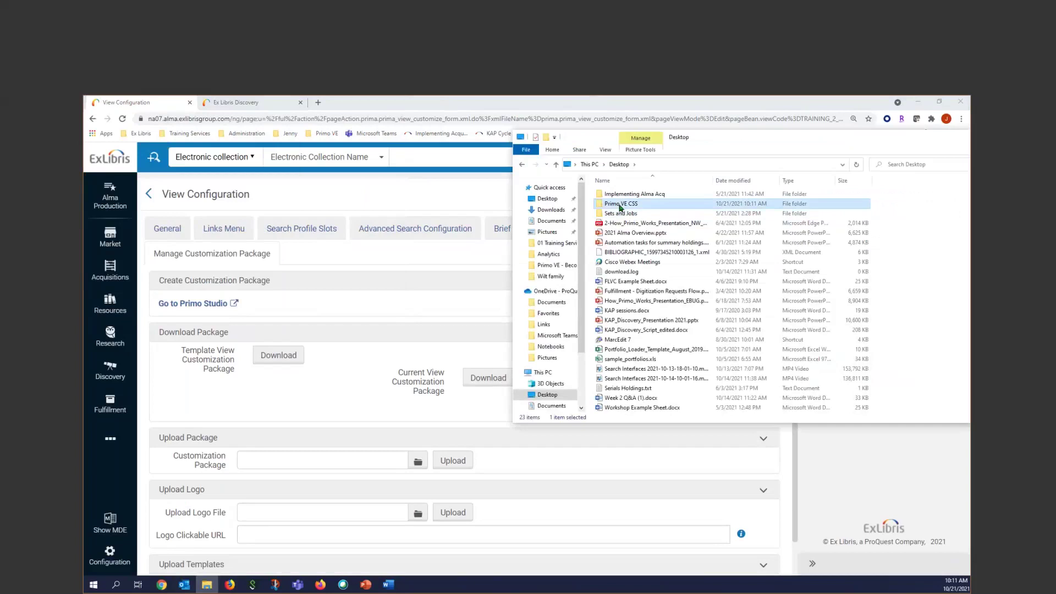
pyautogui.doubleClick(620, 207)
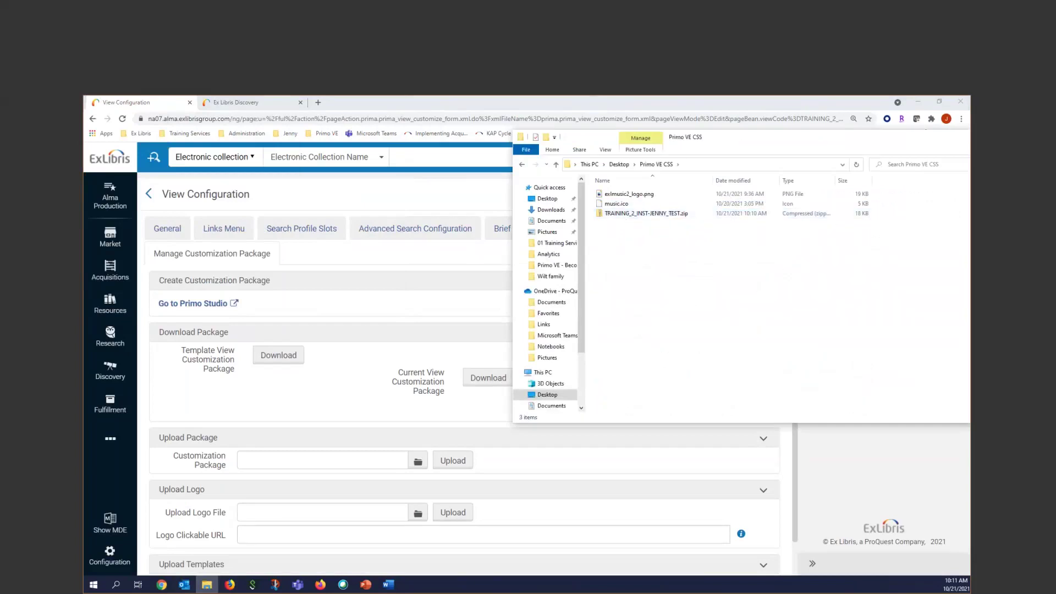
pyautogui.click(488, 377)
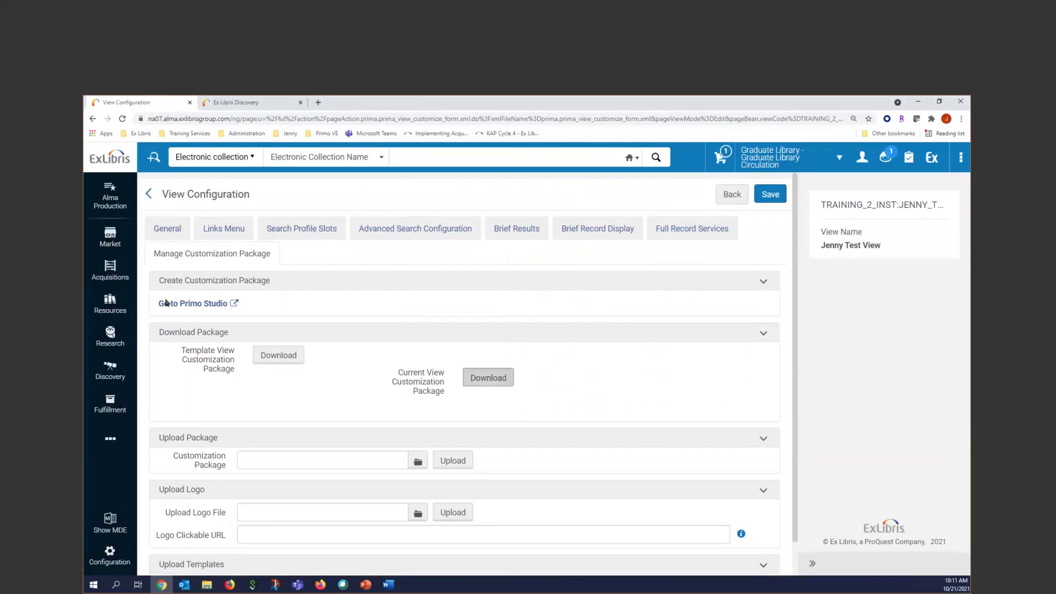
# - Launch Primo Studio for the Jenny Test View and compare its preview with the live discovery page
pyautogui.click(198, 304)
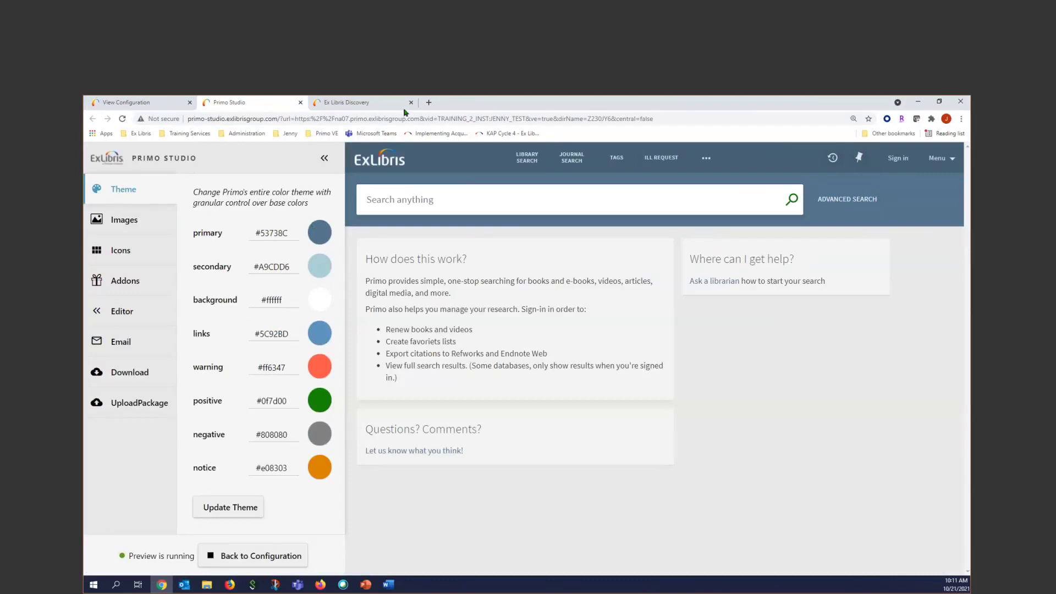
pyautogui.click(331, 104)
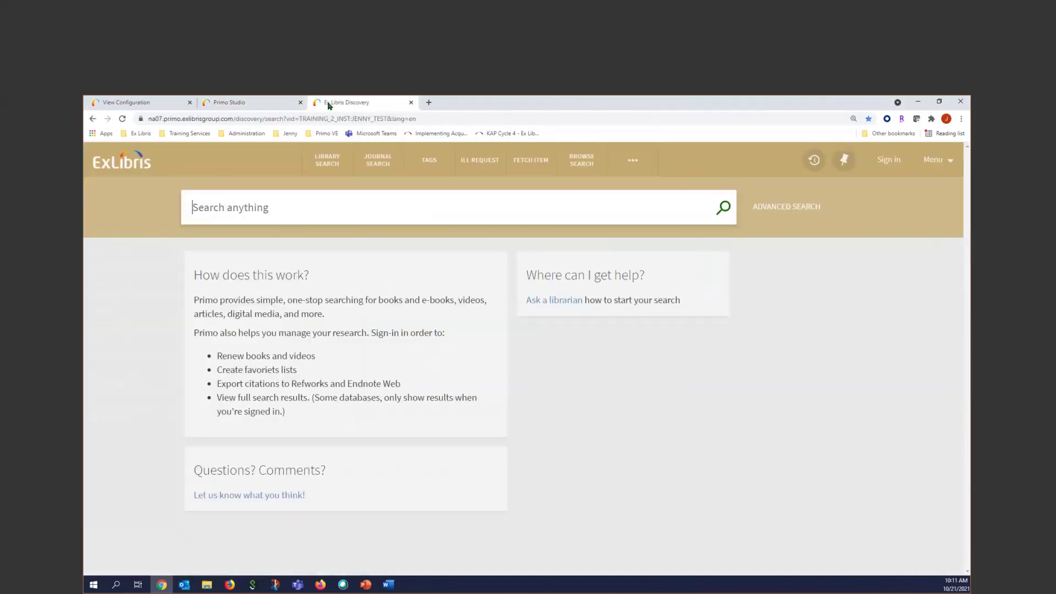
pyautogui.click(253, 105)
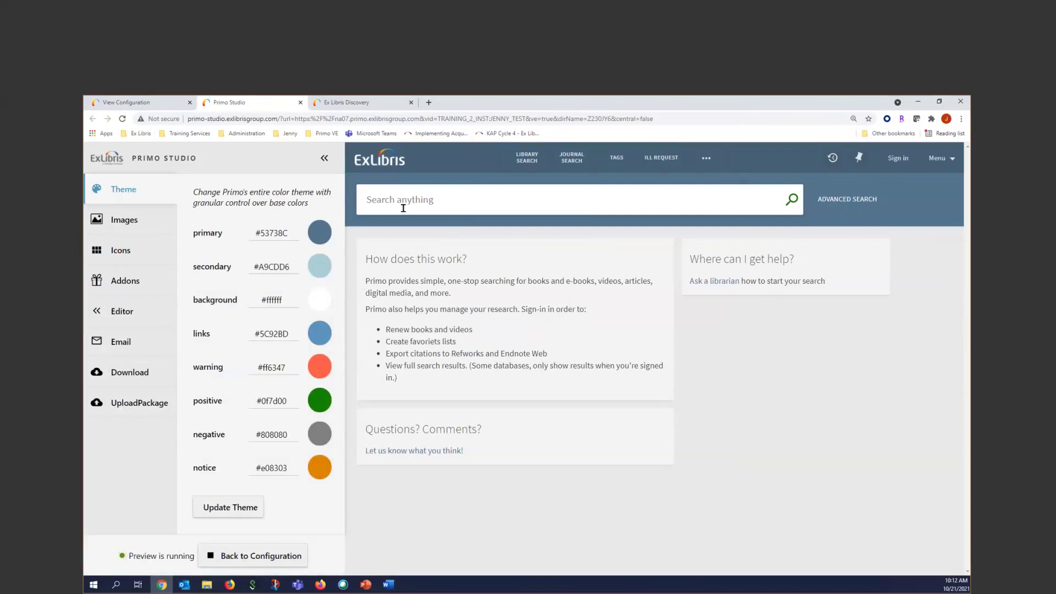
# - Search the Primo Studio preview for "weeks ringle" and return to the preview's home page
pyautogui.write('wee')
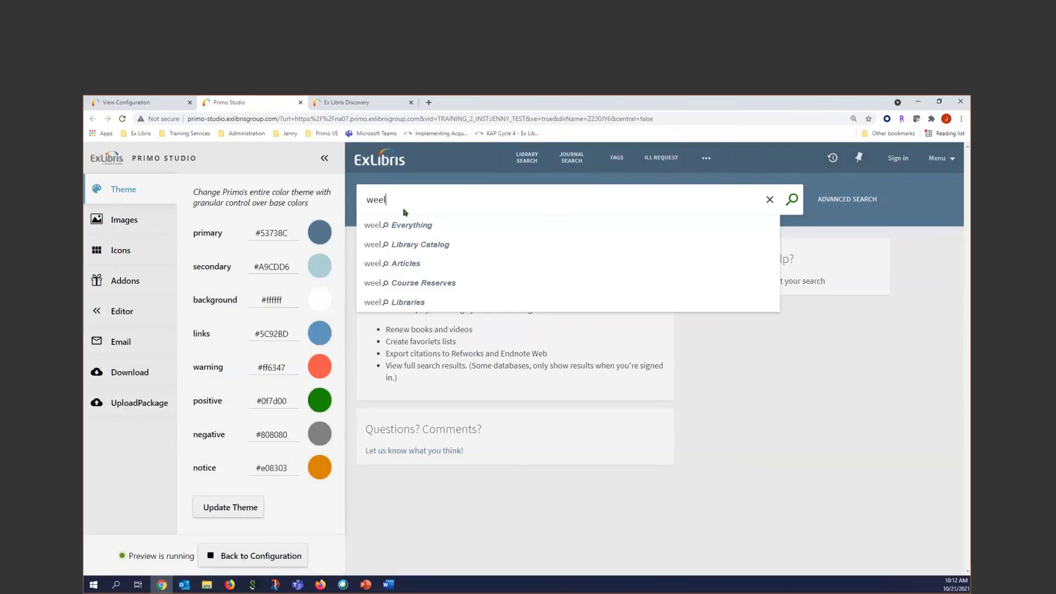
pyautogui.write('ks ringle')
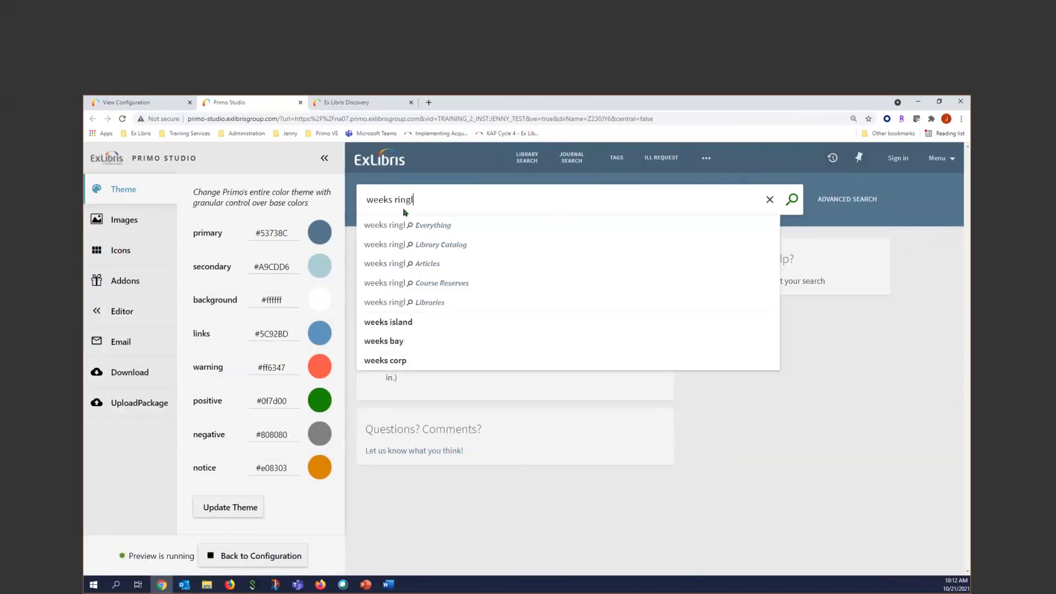
pyautogui.press('Return')
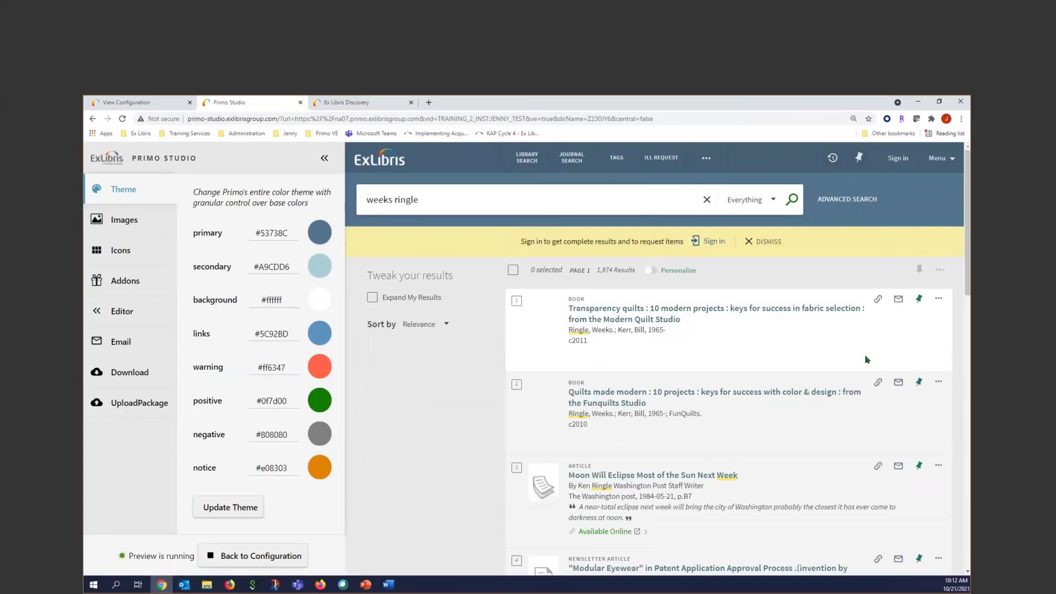
pyautogui.click(364, 162)
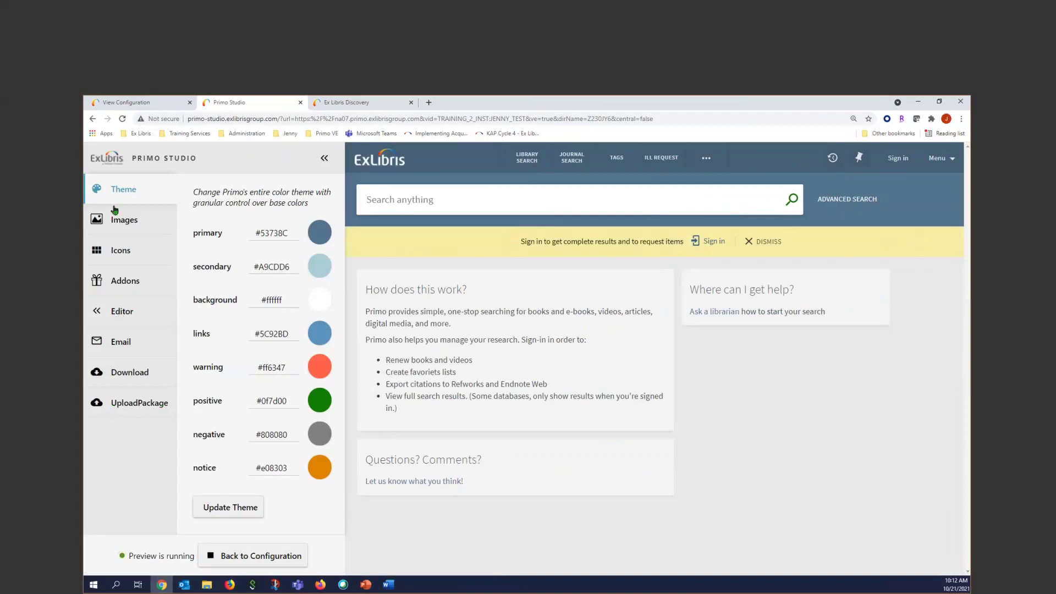
# - Upload the package TRAINING_2_INST-JENNY_TEST.zip from the Desktop's Primo VE CSS folder into Primo Studio
pyautogui.click(138, 407)
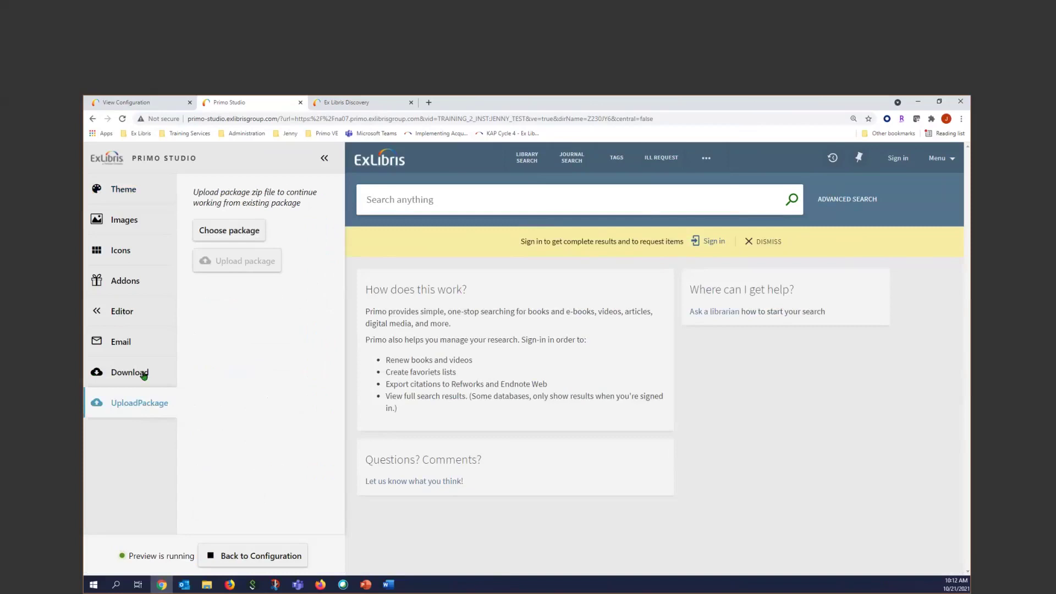
pyautogui.click(221, 233)
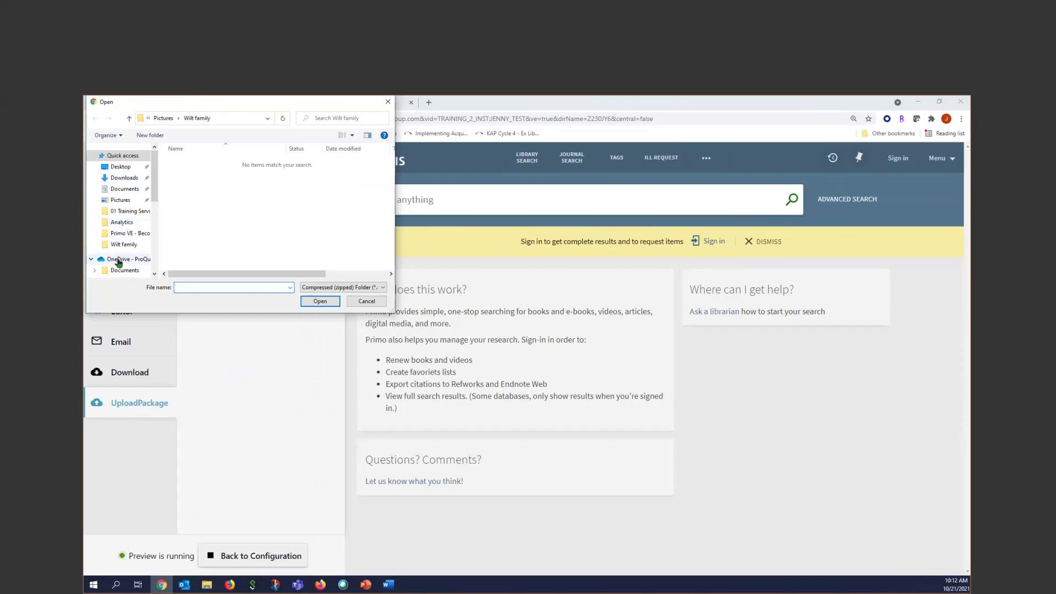
pyautogui.click(125, 168)
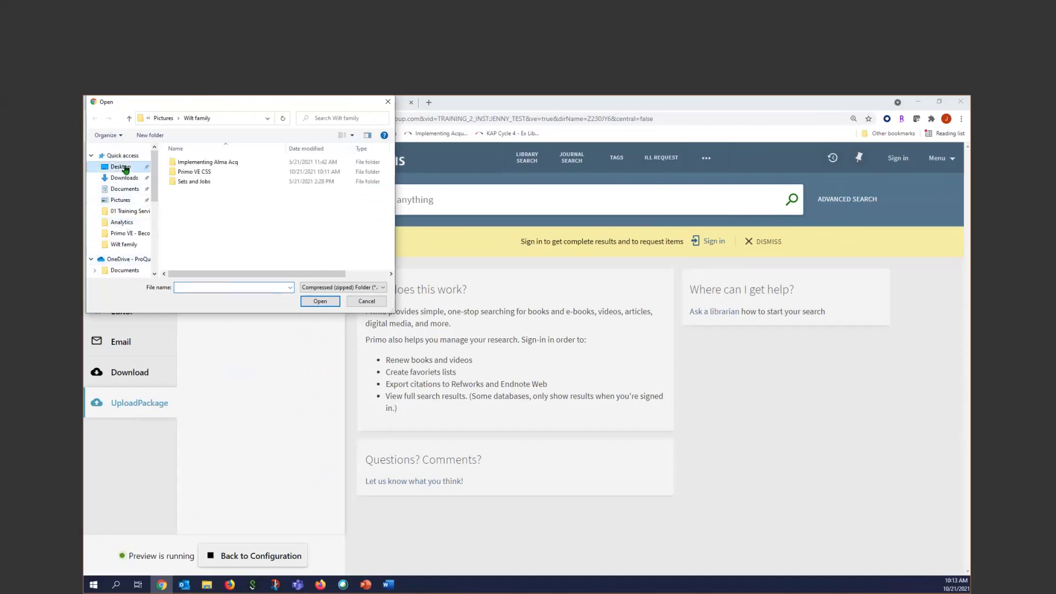
pyautogui.doubleClick(189, 172)
pyautogui.click(191, 181)
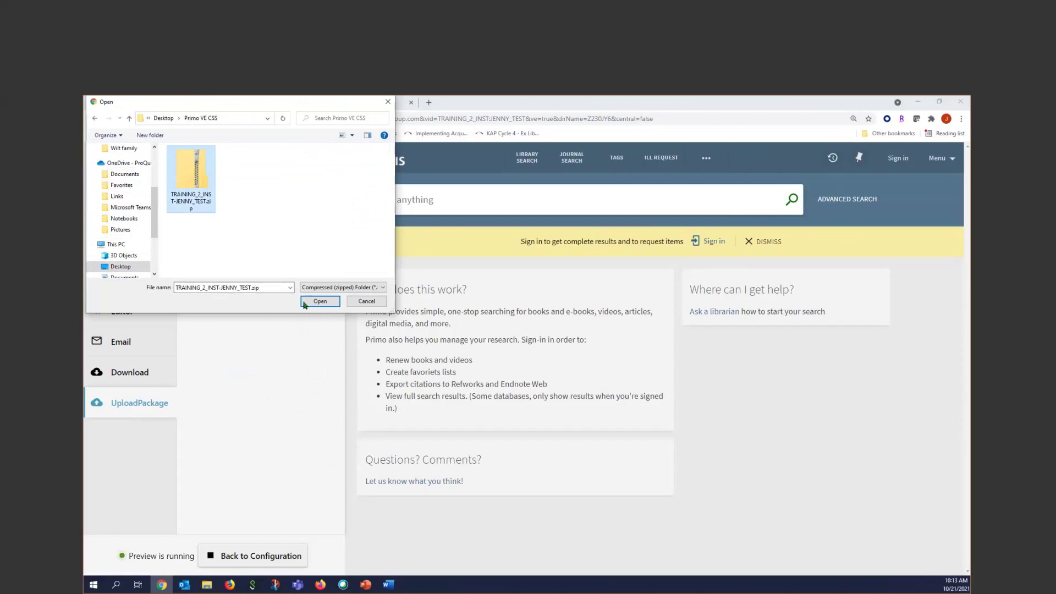
pyautogui.click(319, 302)
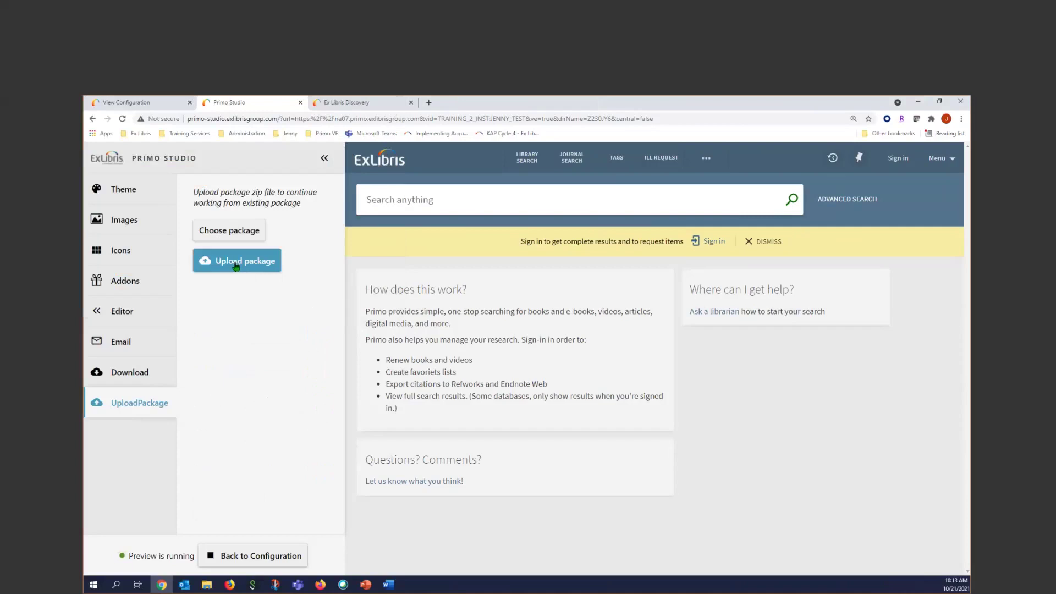
pyautogui.click(239, 267)
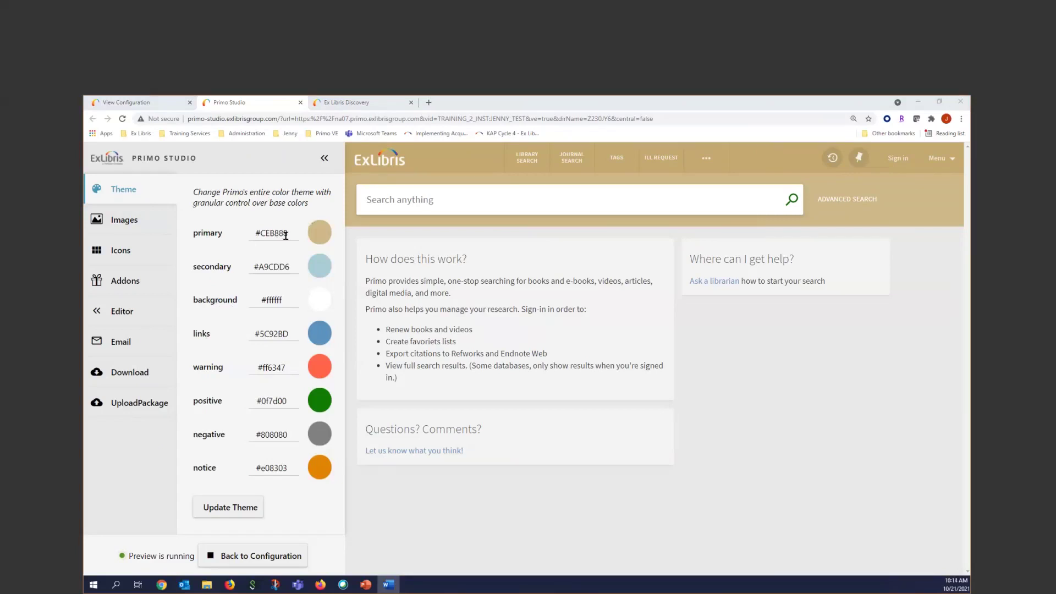
# - Set the theme's primary color to #782F40 and update the theme
pyautogui.moveTo(290, 233); pyautogui.dragTo(252, 230)
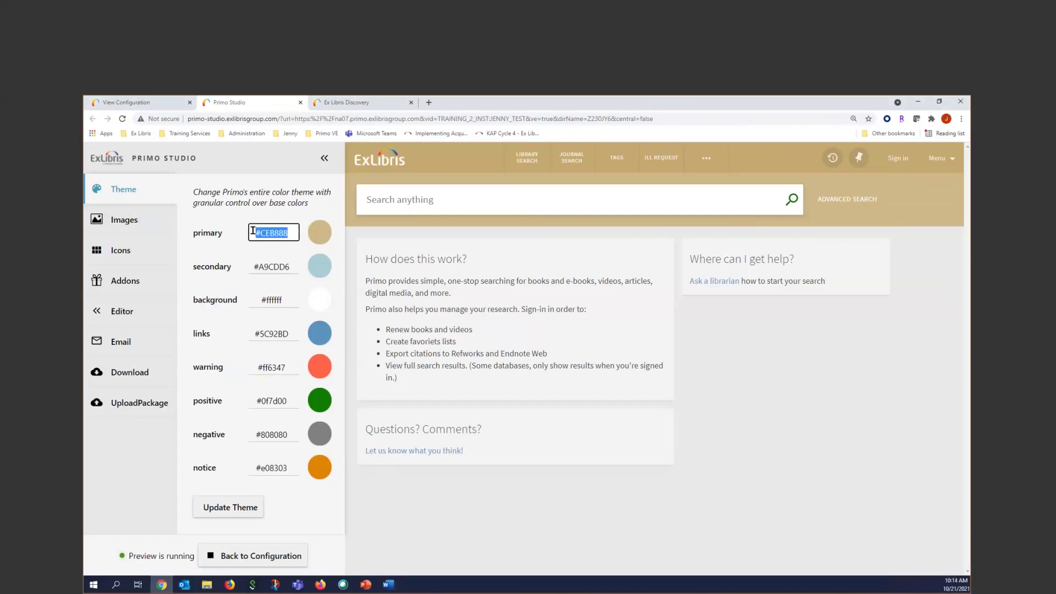
pyautogui.write('#782F40')
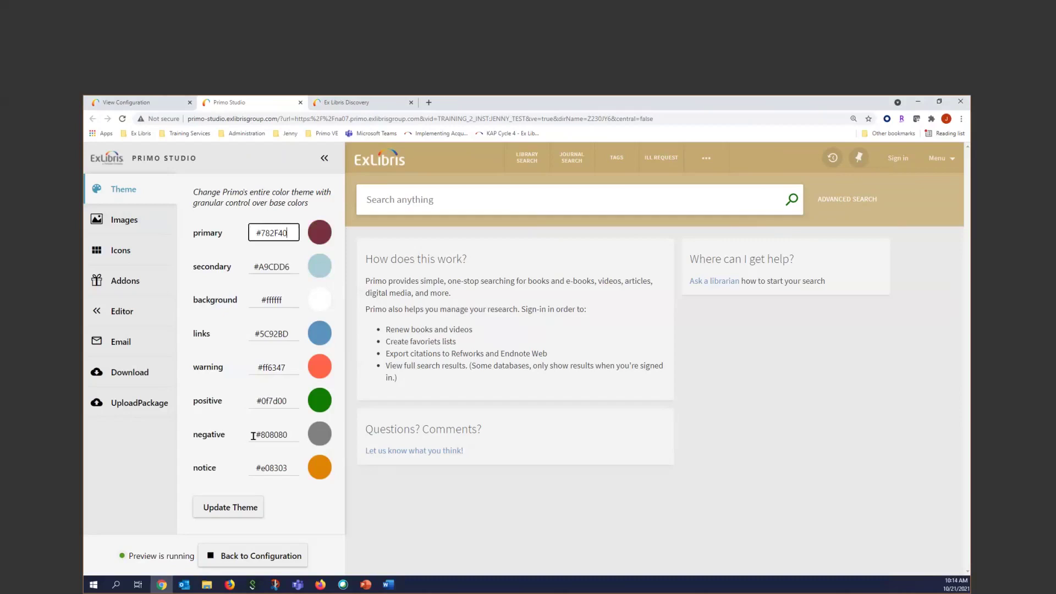
pyautogui.click(238, 504)
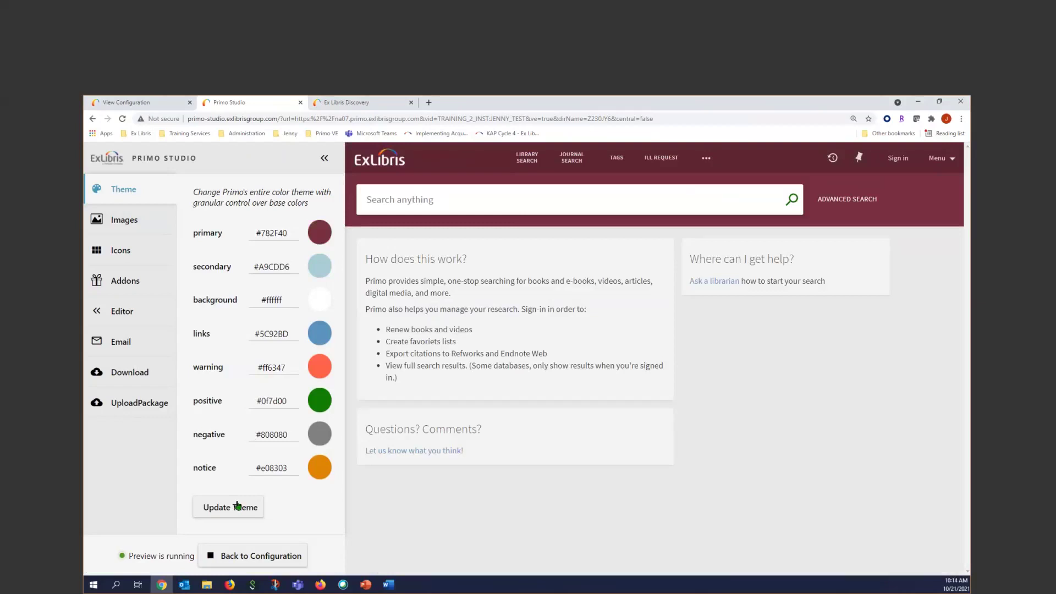
# - View the primary color in the color picker's RGB, HSL and HEX formats, and close the picker without changing it
pyautogui.click(324, 234)
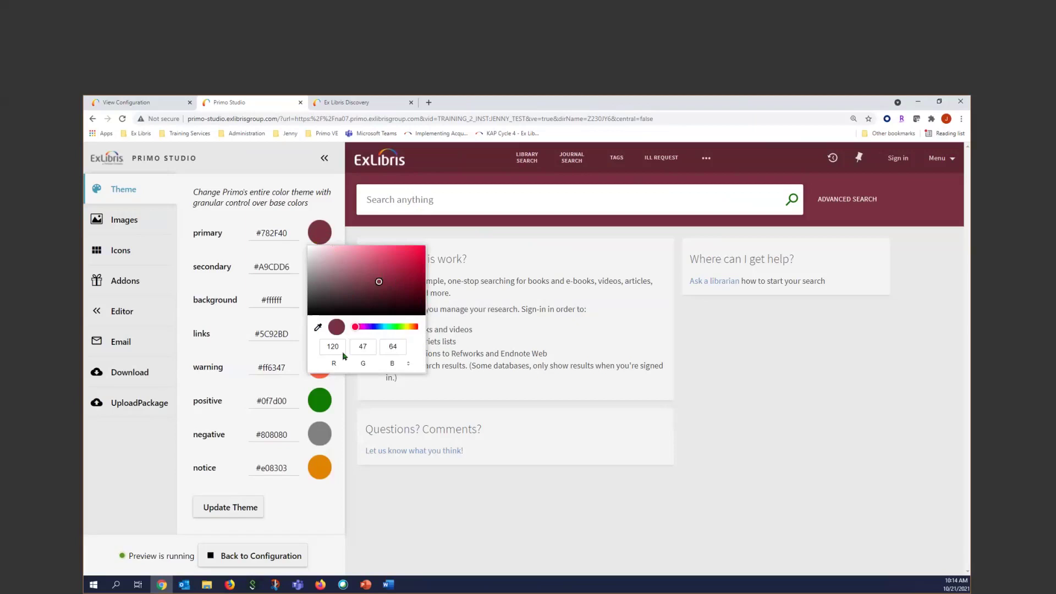
pyautogui.click(408, 364)
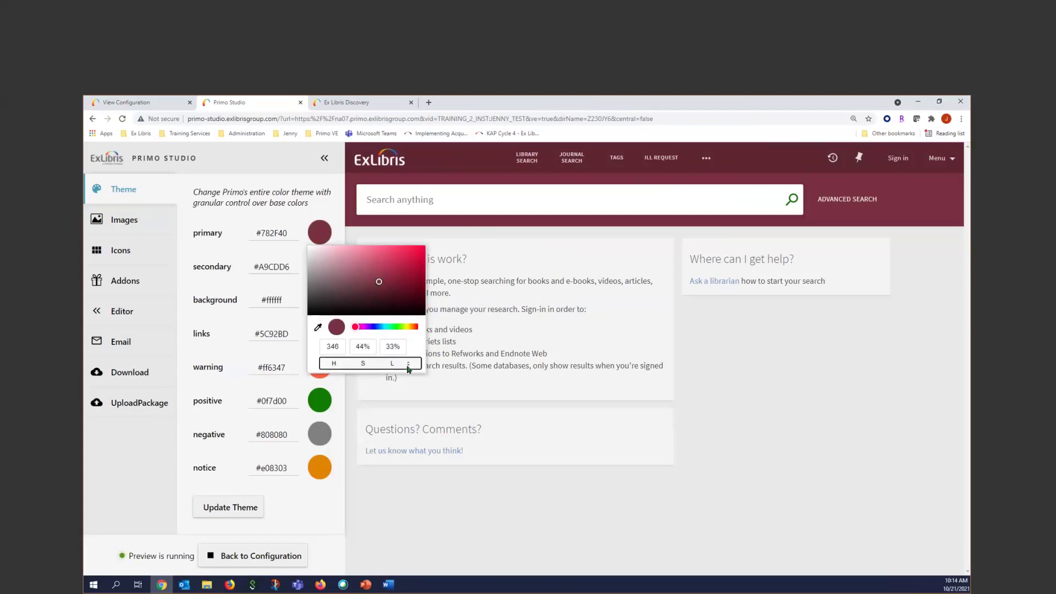
pyautogui.click(408, 364)
pyautogui.click(386, 350)
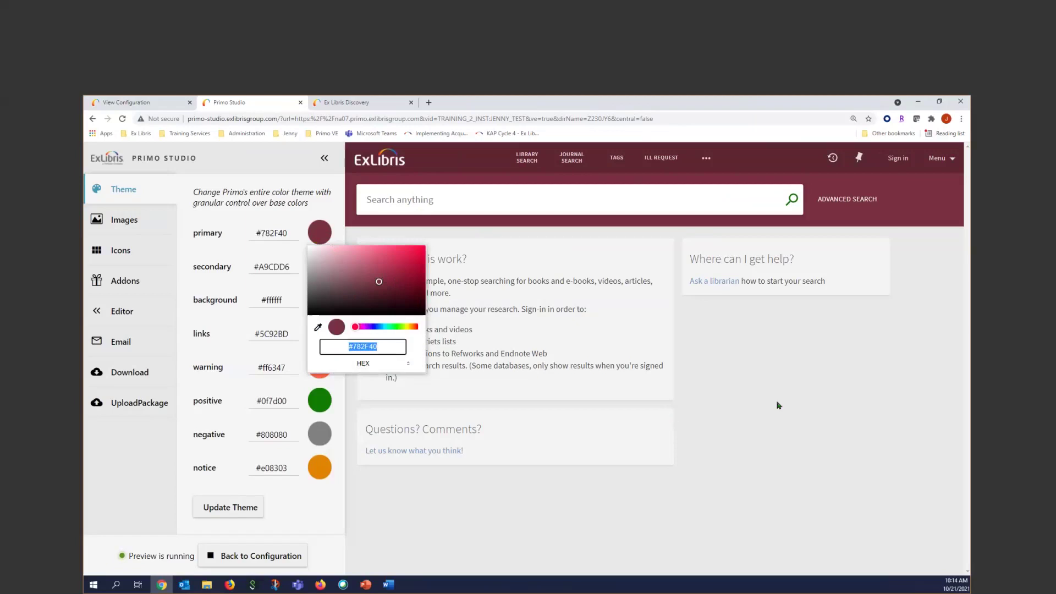
pyautogui.click(823, 409)
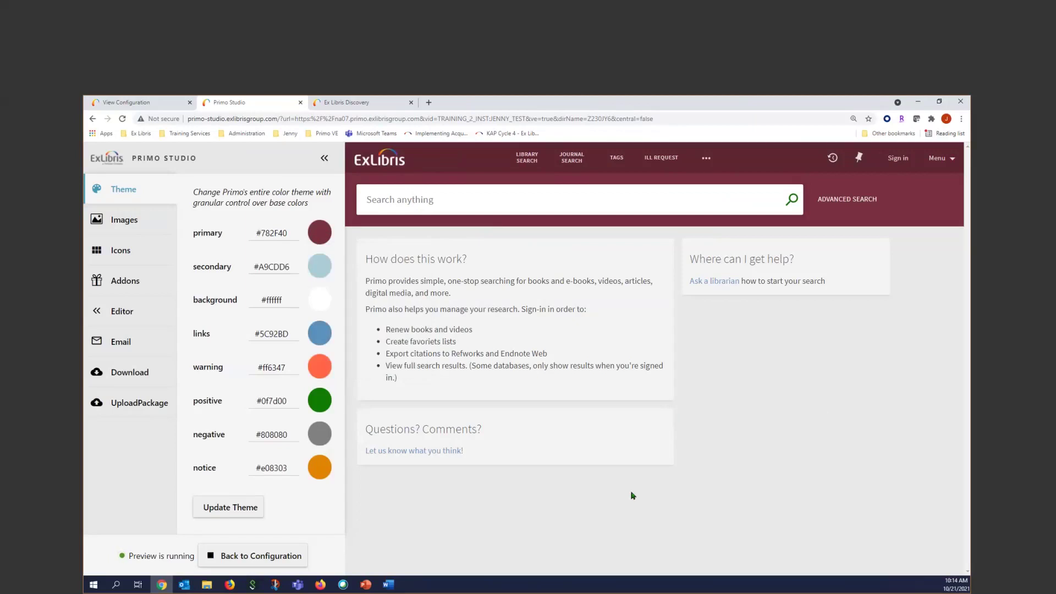
# - Search the preview for "weeks ringle", look over the themed results, and dismiss the sign-in notice
pyautogui.click(387, 198)
pyautogui.write('weeks ringle')
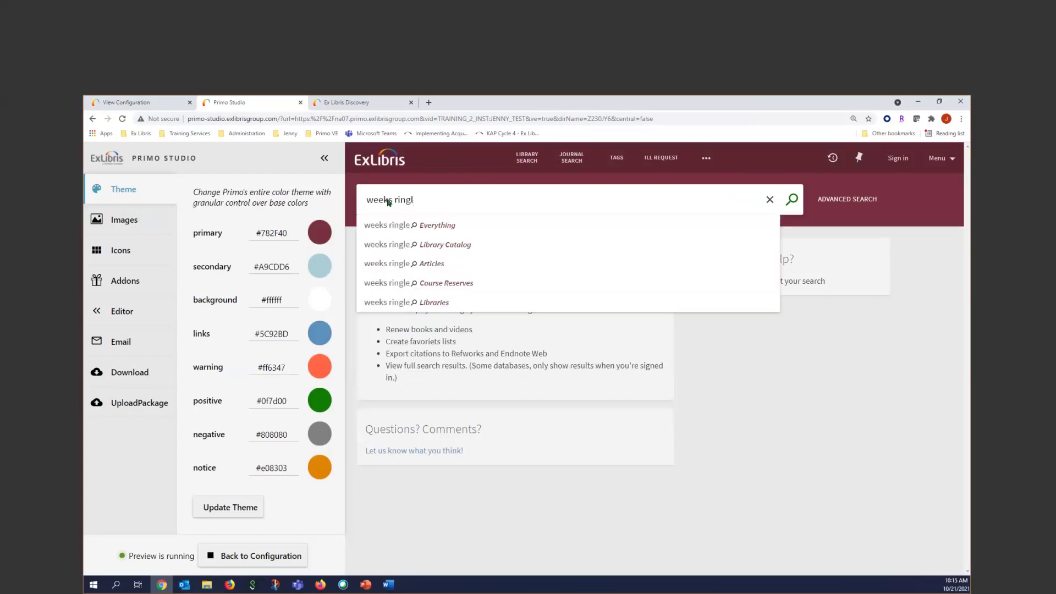
pyautogui.press('Return')
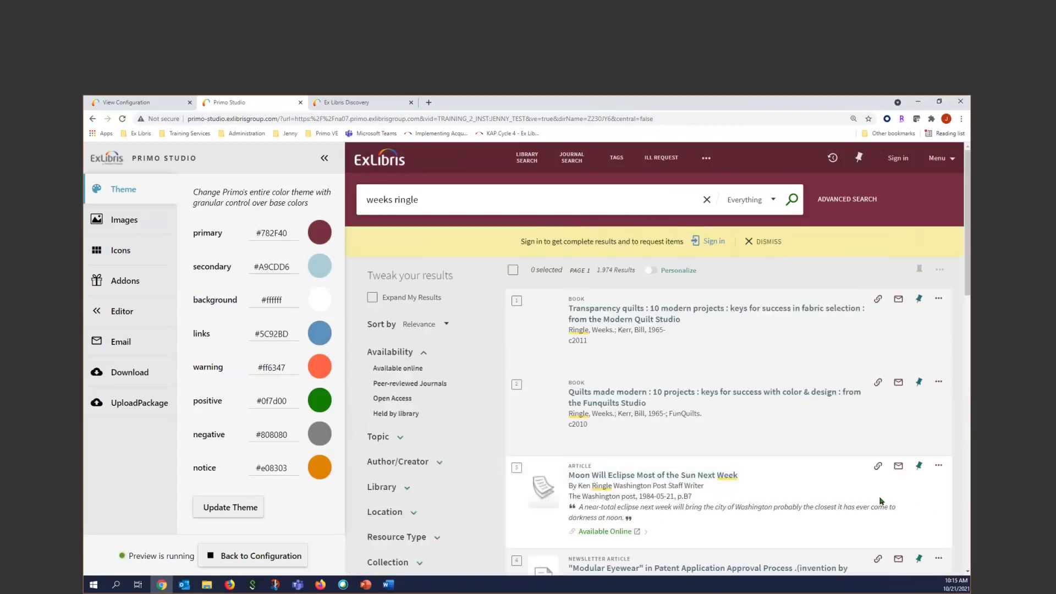
pyautogui.scroll(-2, 880, 501)
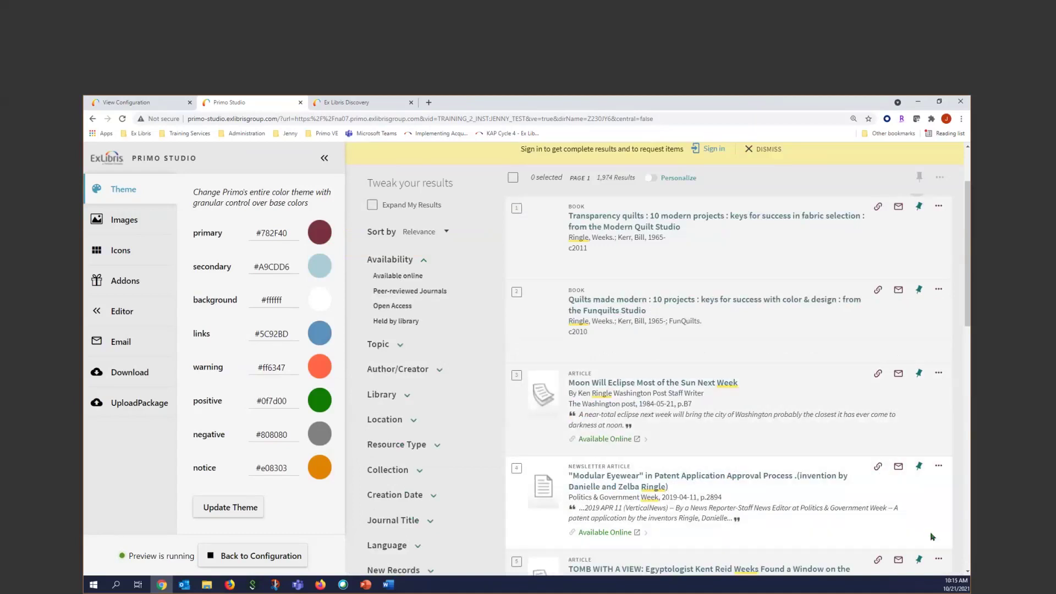
pyautogui.scroll(-2, 932, 536)
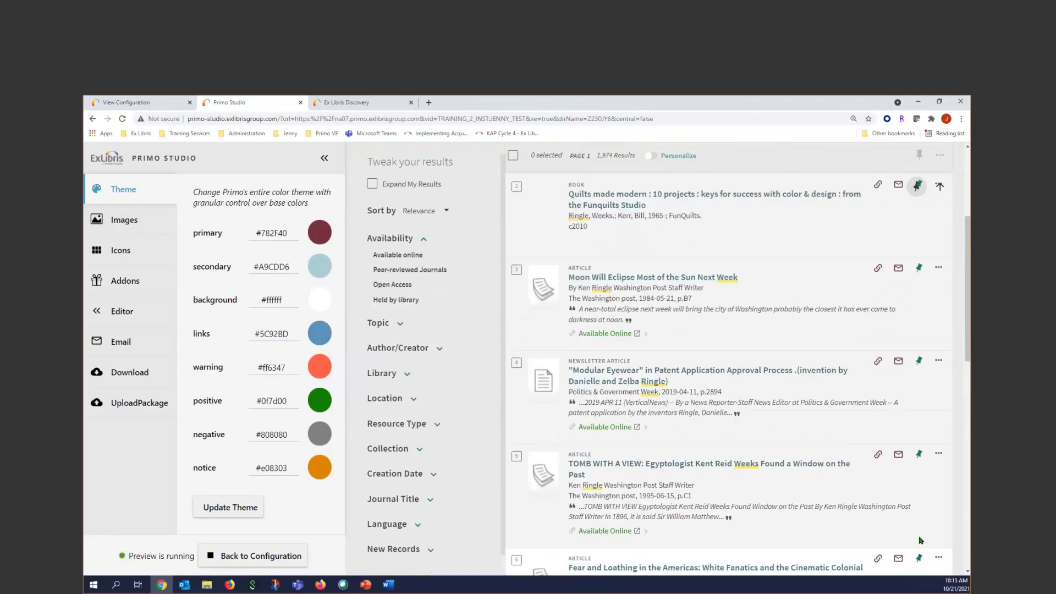
pyautogui.scroll(4, 921, 541)
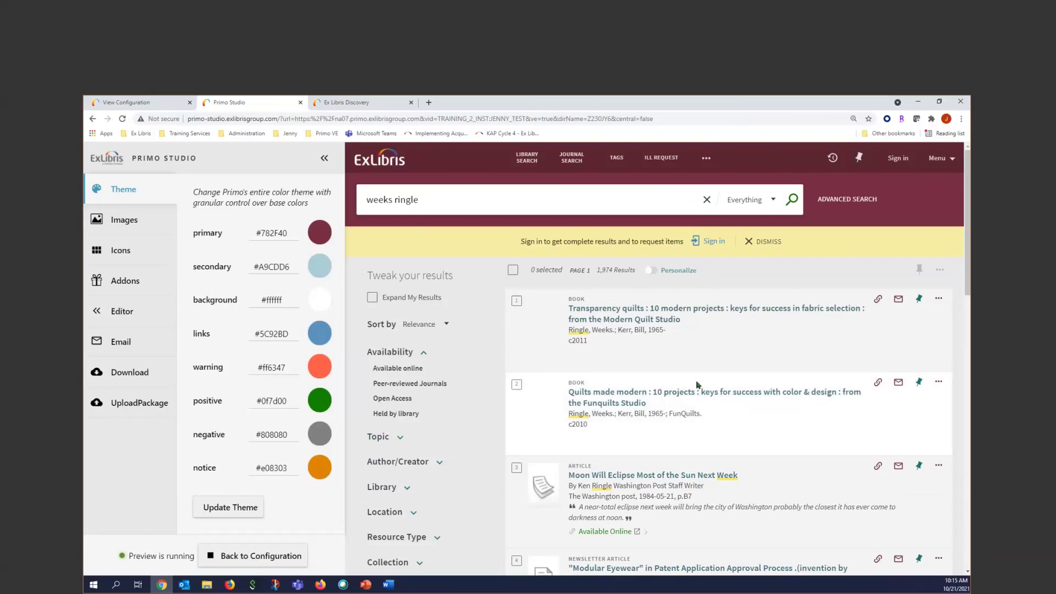
pyautogui.click(764, 240)
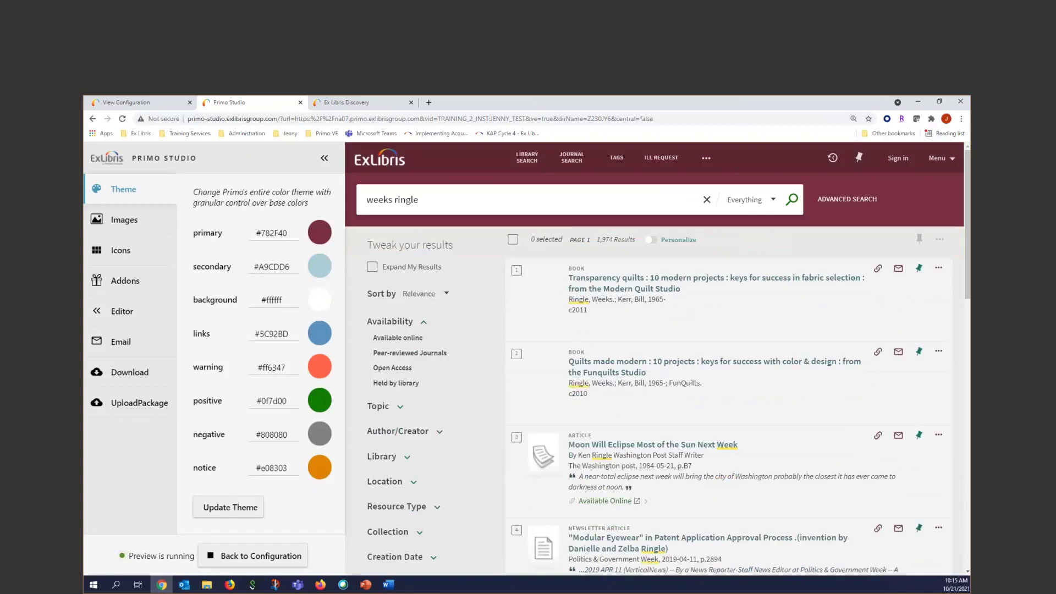
# - Open the Primo Studio for Primo VE documentation at Changing a View's Colors and read what each Theme option controls
pyautogui.hotkey('alt', 'Tab')
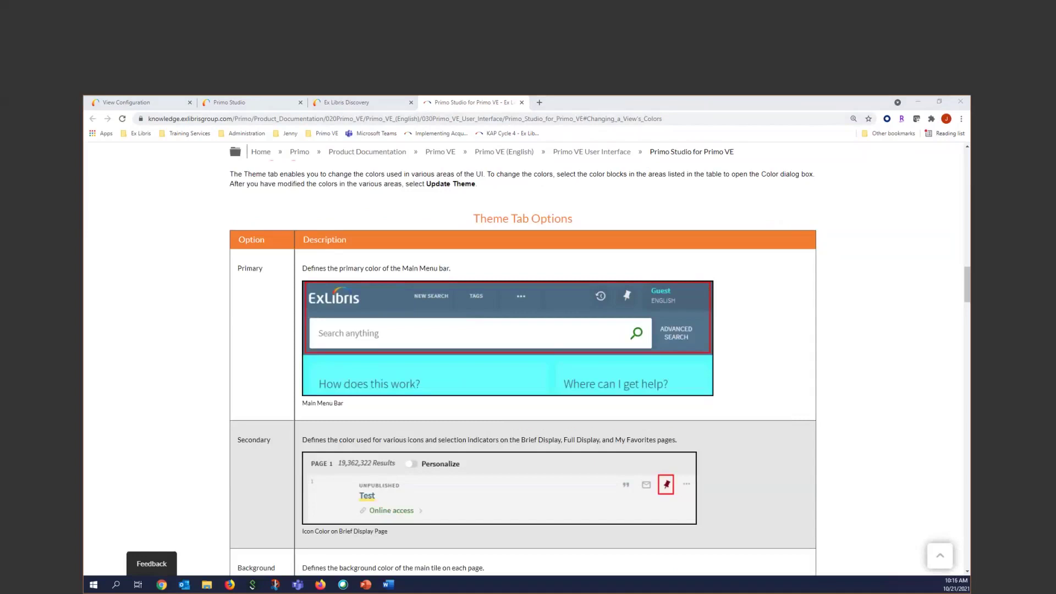
pyautogui.click(395, 121)
pyautogui.scroll(-1, 682, 309)
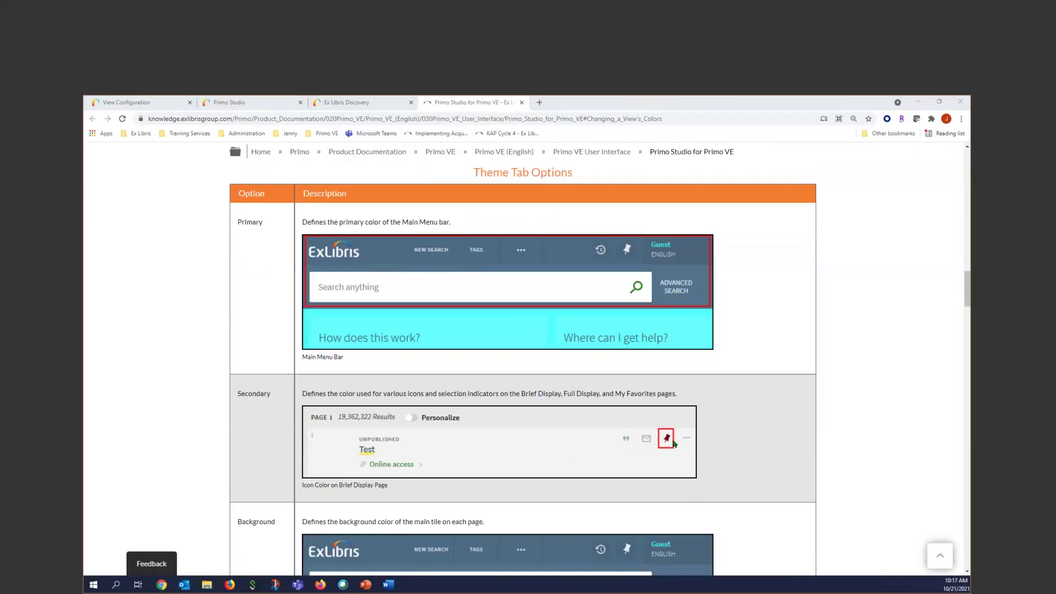
pyautogui.scroll(-4, 568, 460)
pyautogui.scroll(-2, 568, 460)
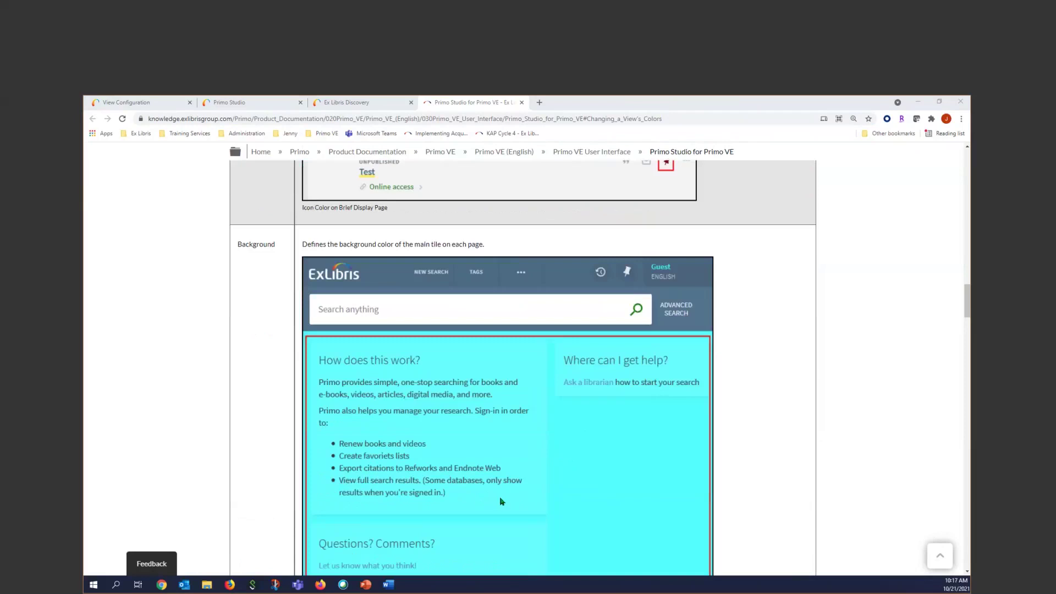
pyautogui.scroll(-3, 571, 457)
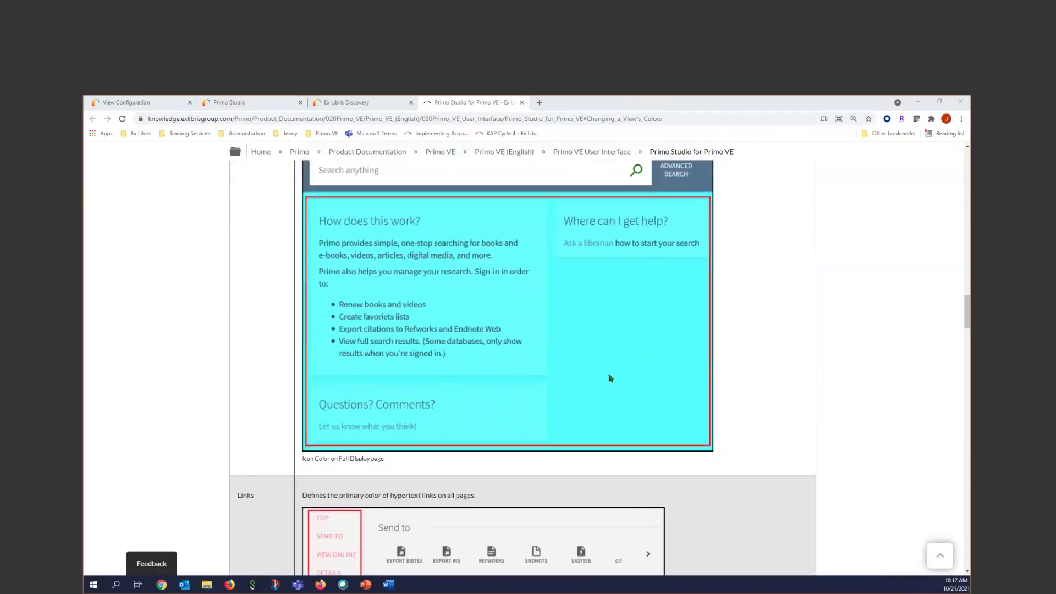
pyautogui.scroll(-6, 628, 334)
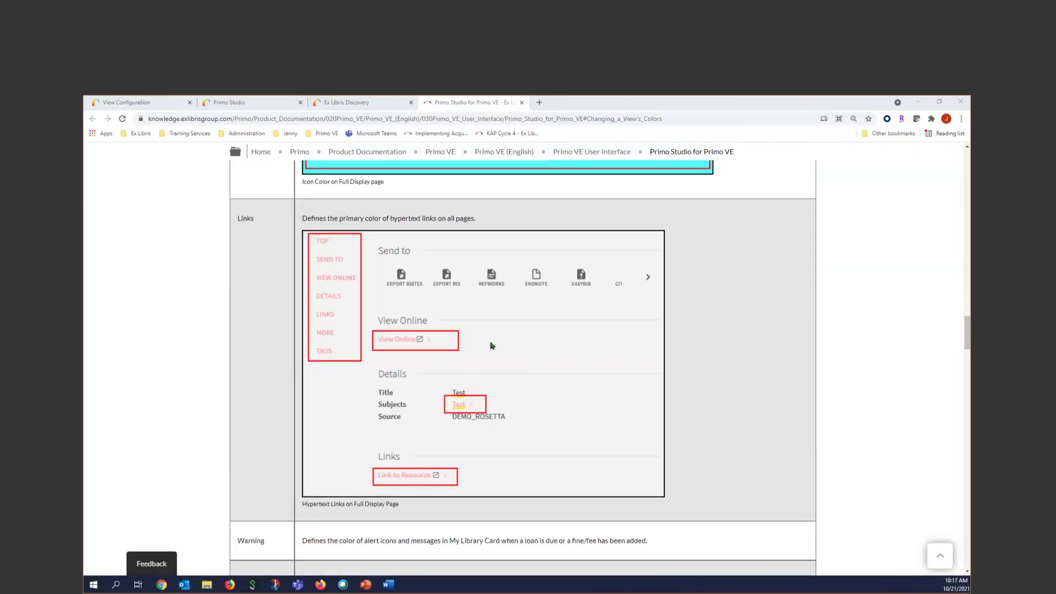
pyautogui.scroll(-2, 532, 457)
pyautogui.scroll(-3, 533, 458)
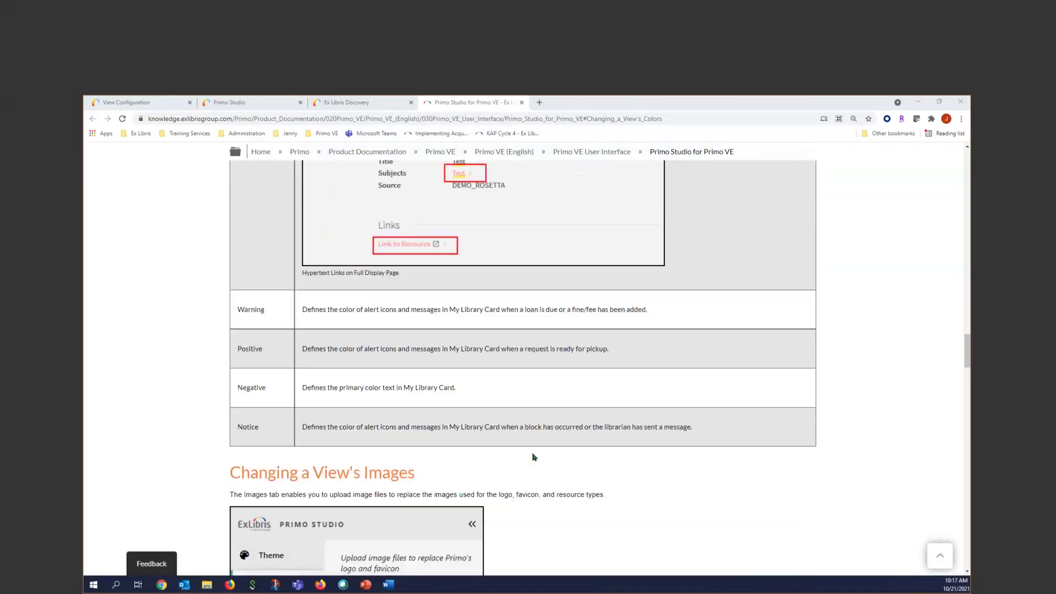
pyautogui.scroll(6, 643, 466)
pyautogui.scroll(3, 733, 467)
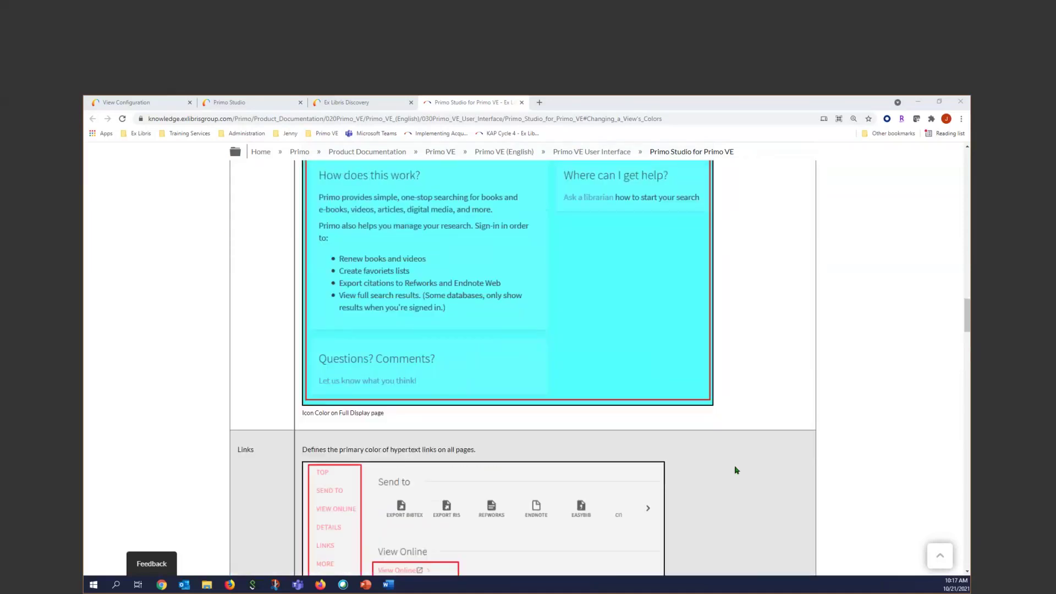
pyautogui.scroll(4, 734, 467)
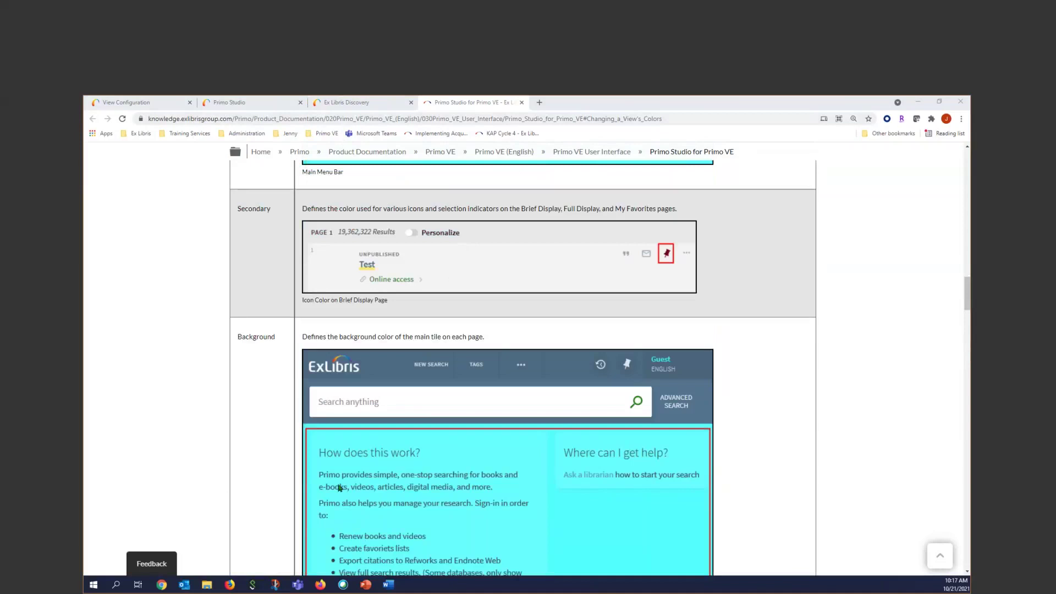
# - Return to Primo Studio, look over the preview's search results, and open the settings for replacing the view's images
pyautogui.click(153, 107)
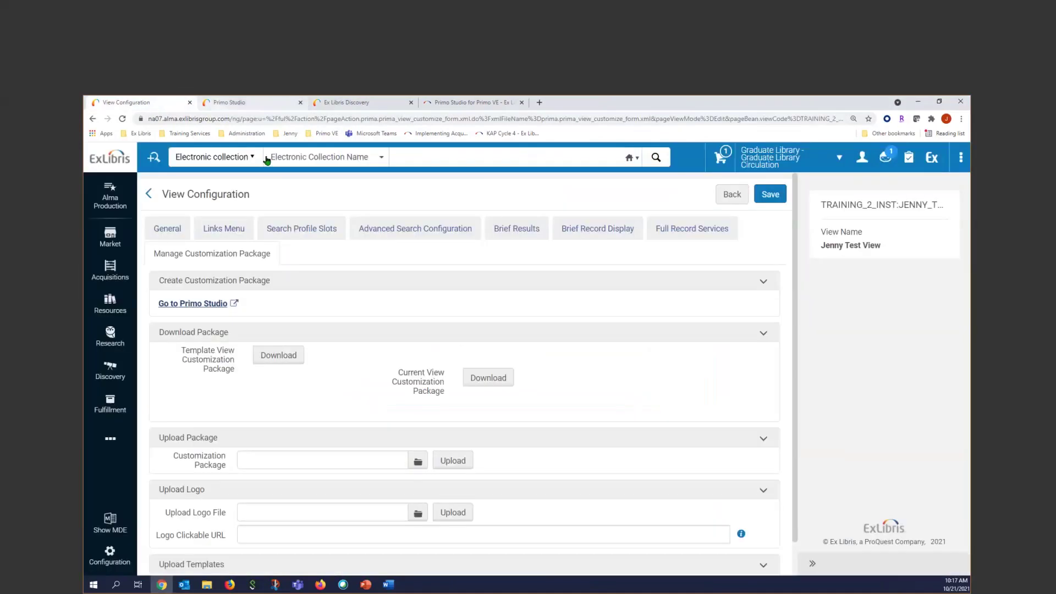
pyautogui.click(233, 103)
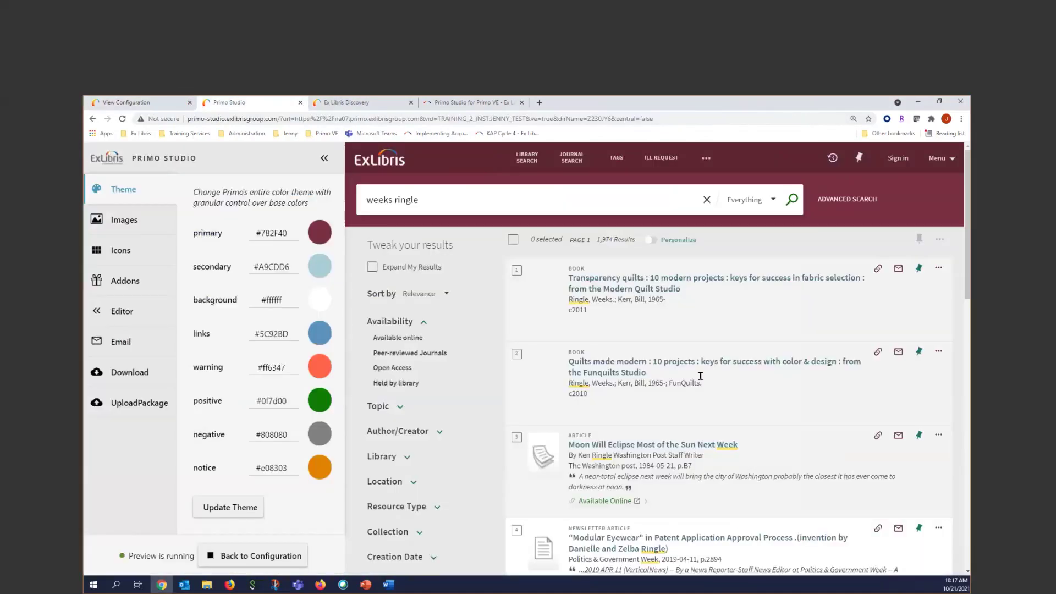
pyautogui.scroll(-3, 725, 413)
pyautogui.scroll(-1, 725, 414)
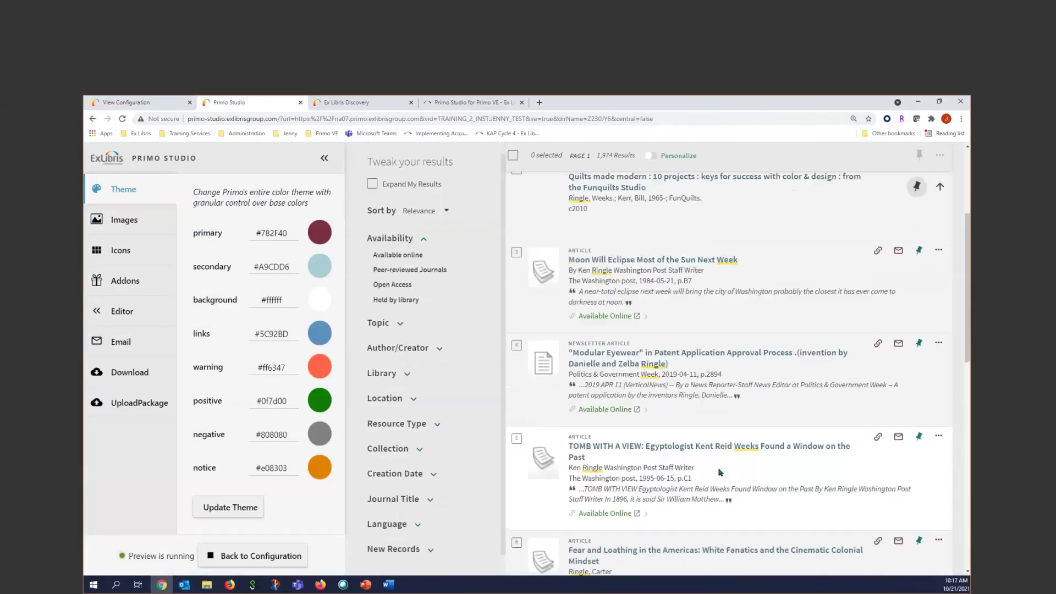
pyautogui.scroll(5, 709, 445)
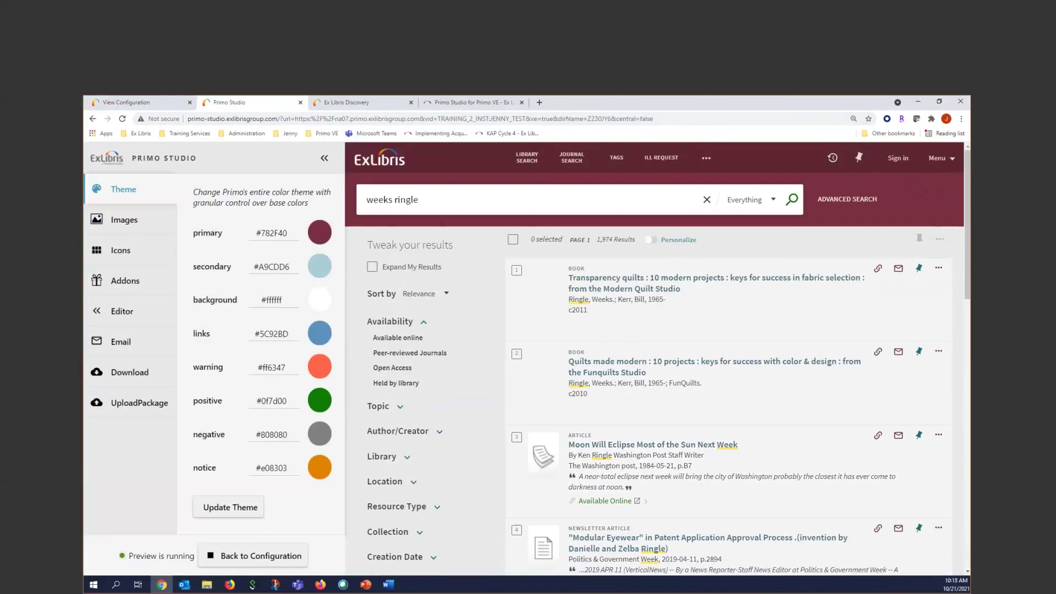
pyautogui.click(141, 220)
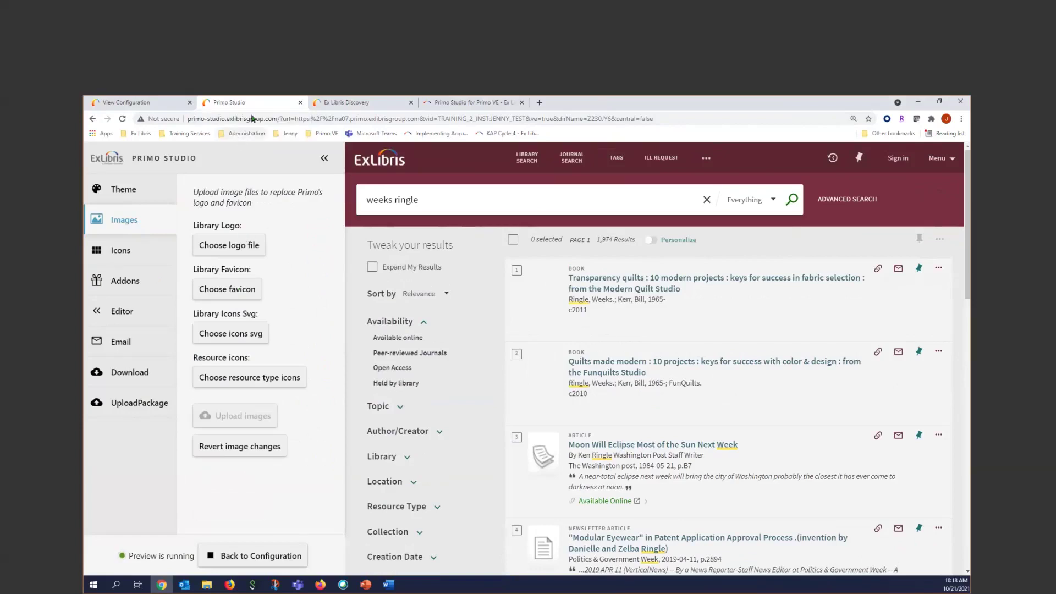
pyautogui.click(319, 134)
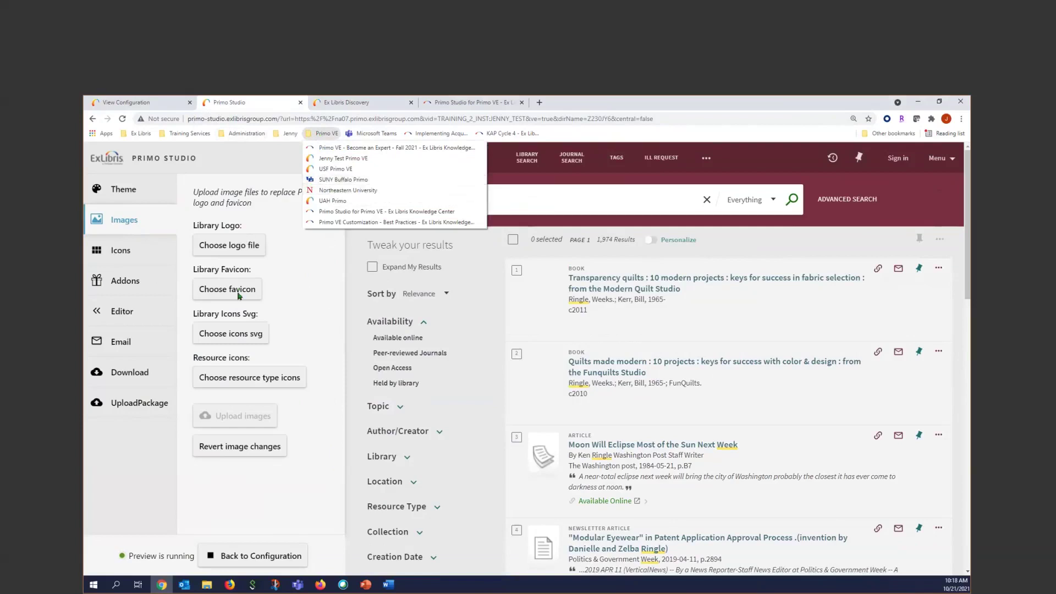
pyautogui.moveTo(231, 133)
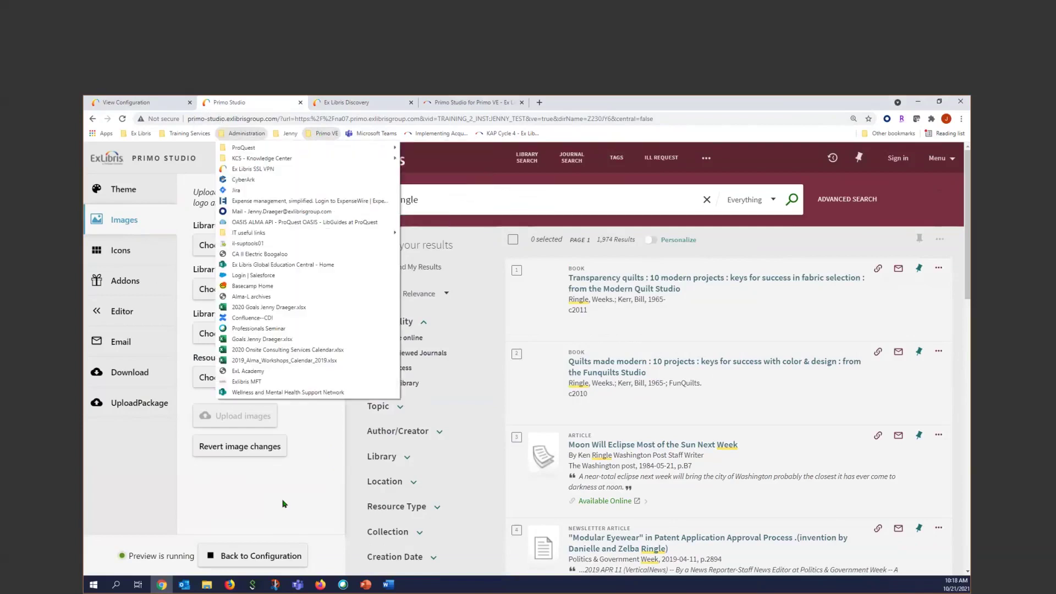
pyautogui.click(284, 504)
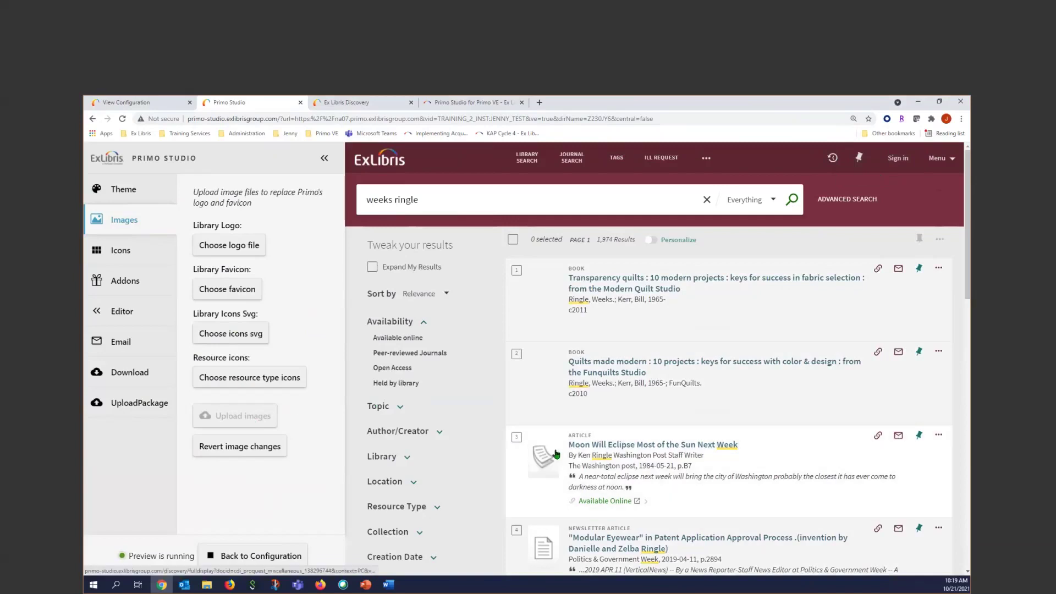
# - Examine the resource type icons beside the records in the preview's search results
pyautogui.scroll(-3, 544, 451)
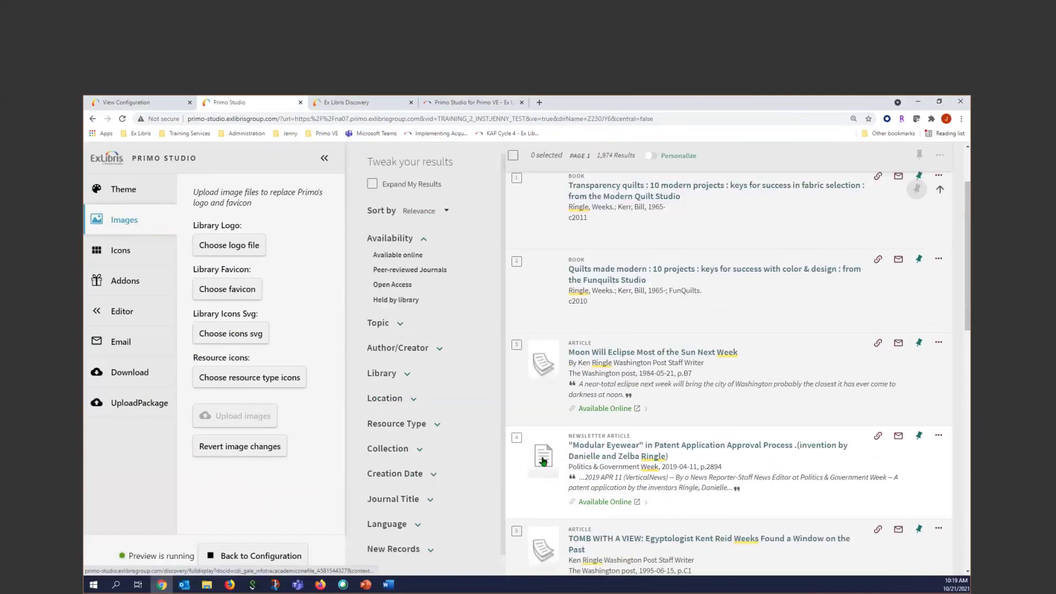
pyautogui.scroll(-3, 542, 450)
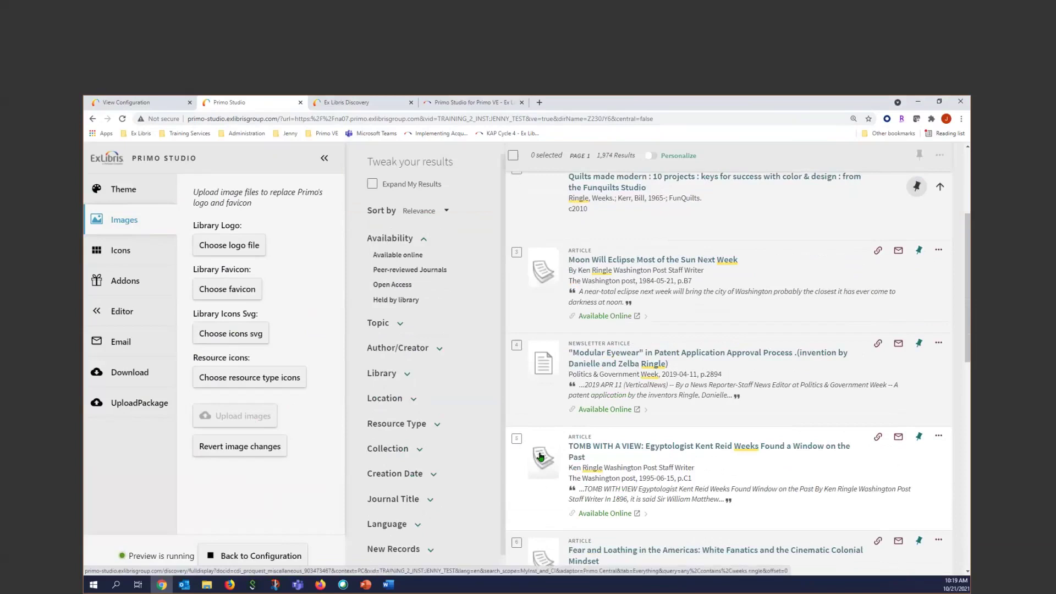
pyautogui.scroll(-6, 542, 459)
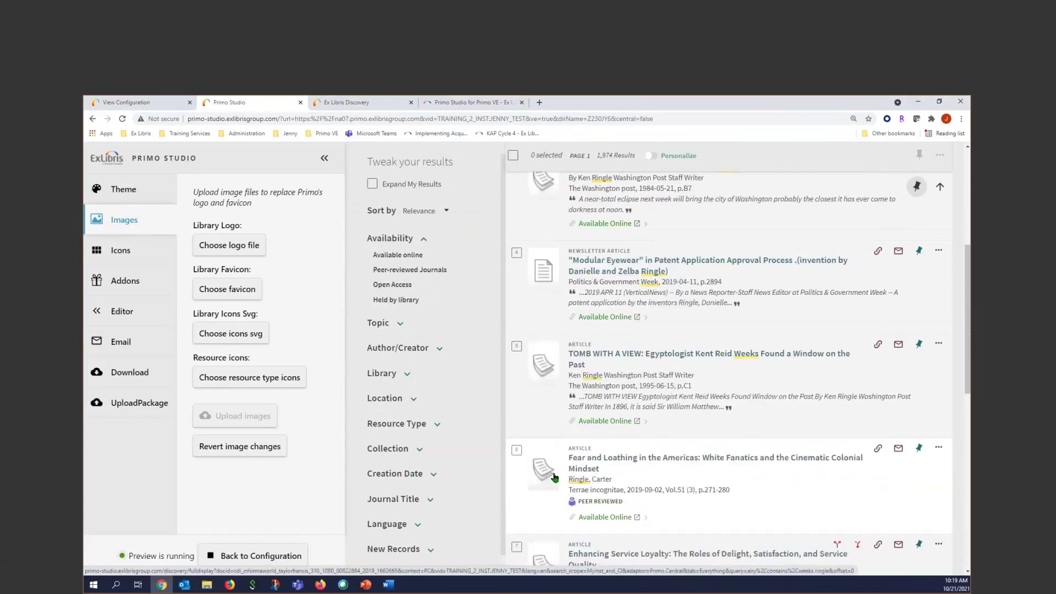
pyautogui.scroll(-6, 547, 476)
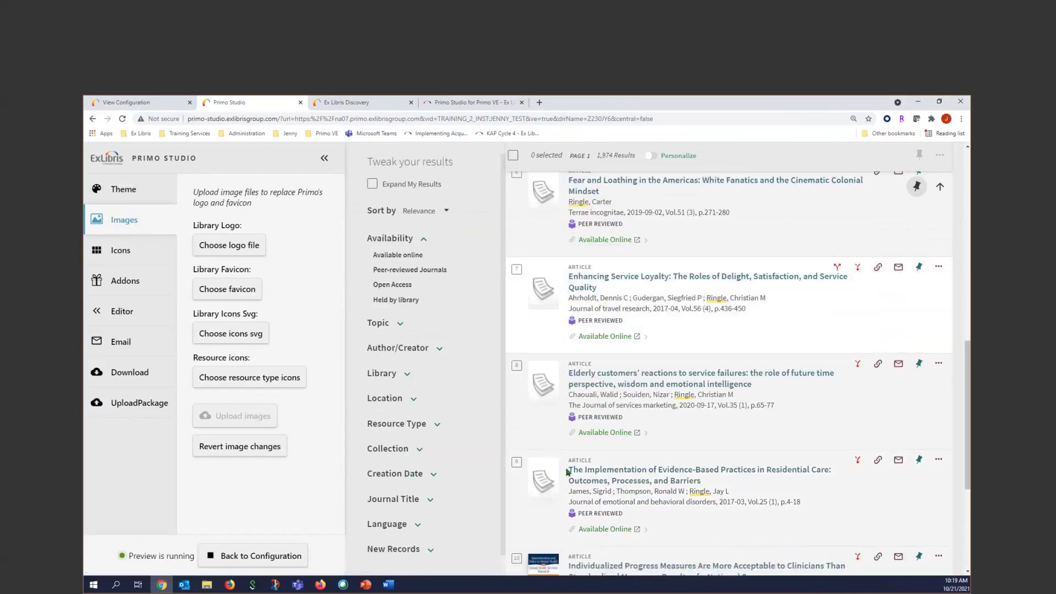
pyautogui.scroll(-1, 572, 517)
pyautogui.scroll(-5, 575, 524)
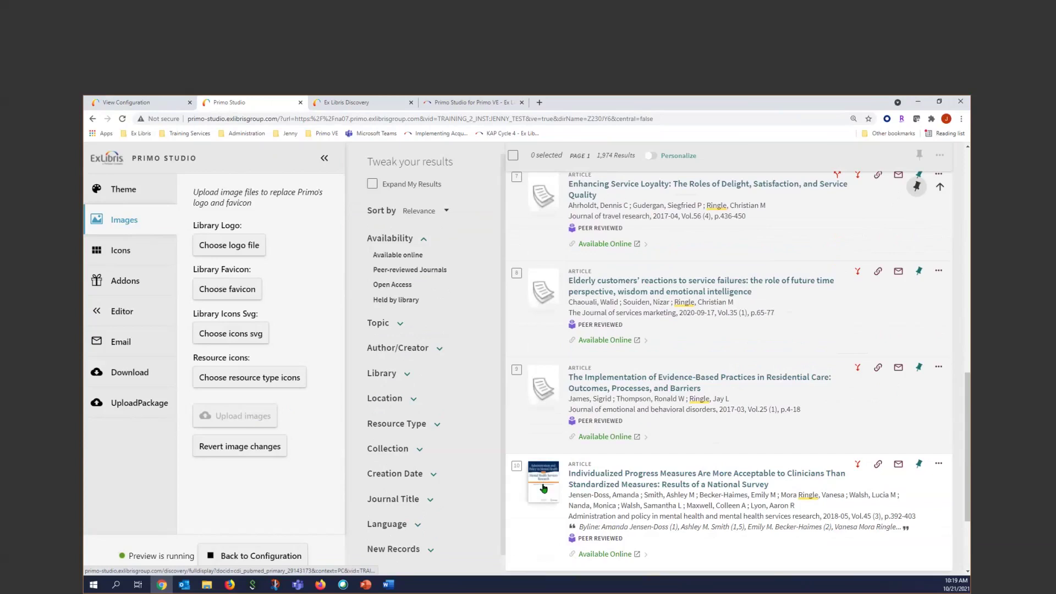
pyautogui.scroll(6, 521, 432)
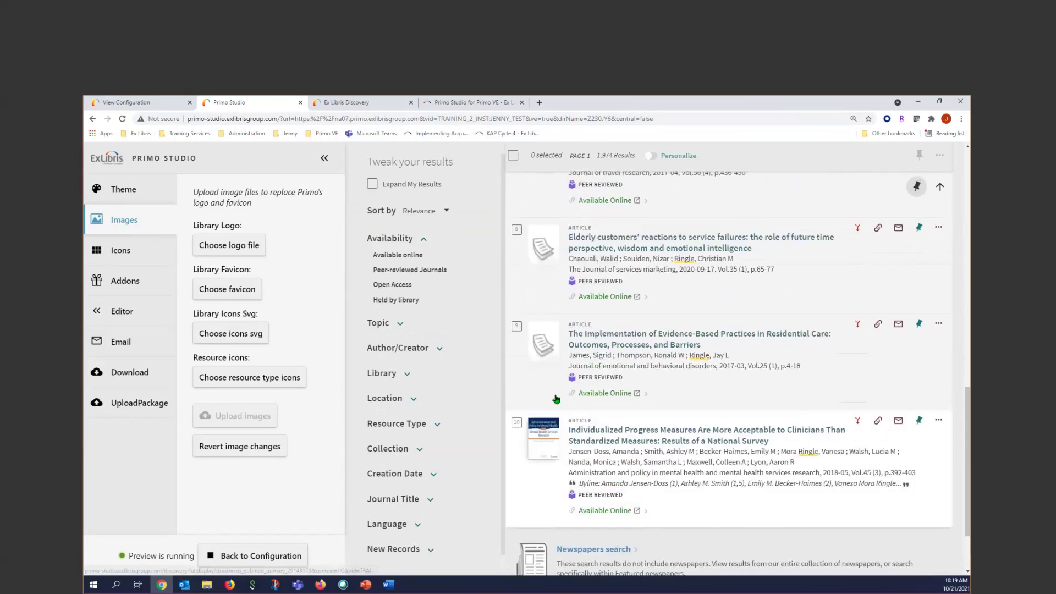
pyautogui.scroll(20, 543, 299)
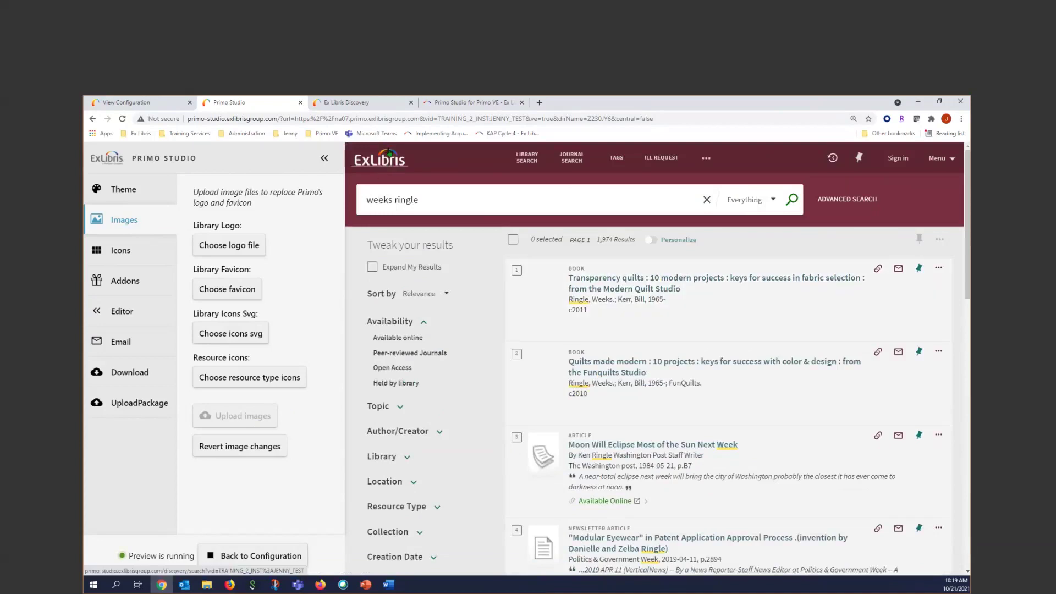
# - Replace the library logo with exlmusic2_logo.png from the Primo VE CSS folder and upload the image to the preview
pyautogui.click(226, 249)
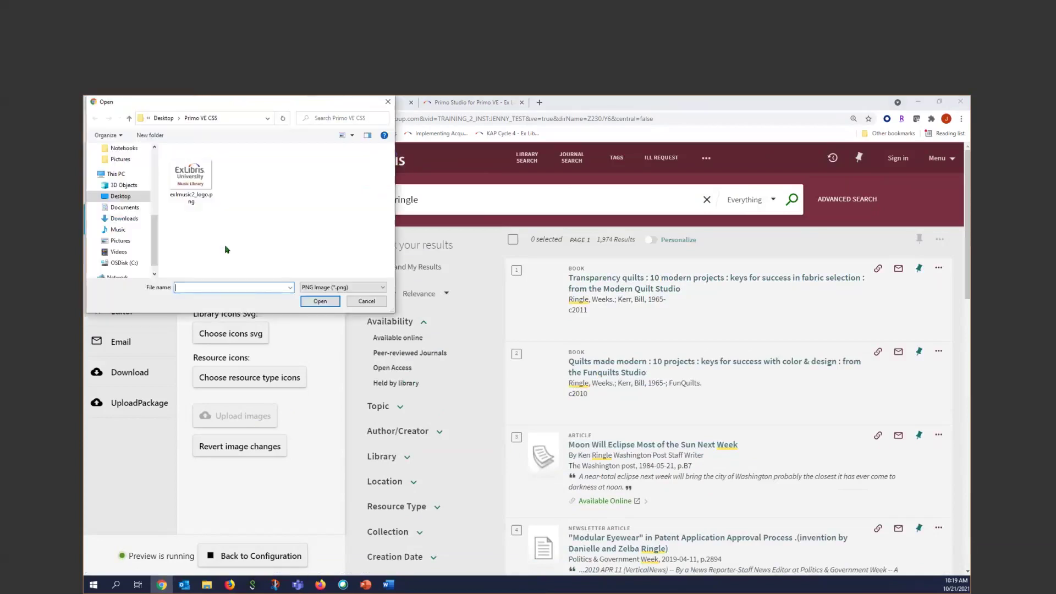
pyautogui.click(197, 193)
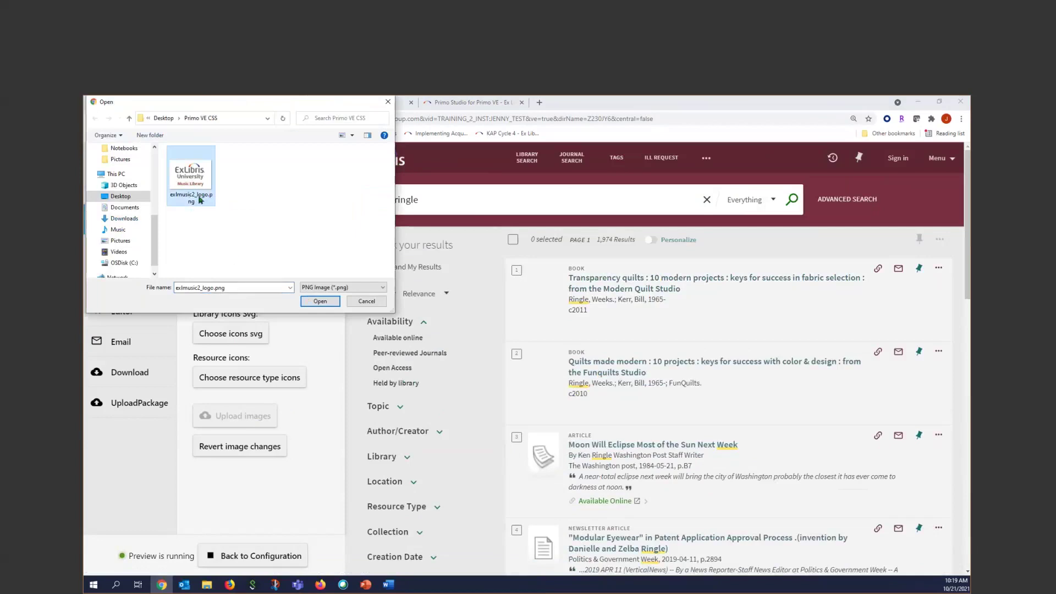
pyautogui.click(223, 287)
pyautogui.doubleClick(208, 287)
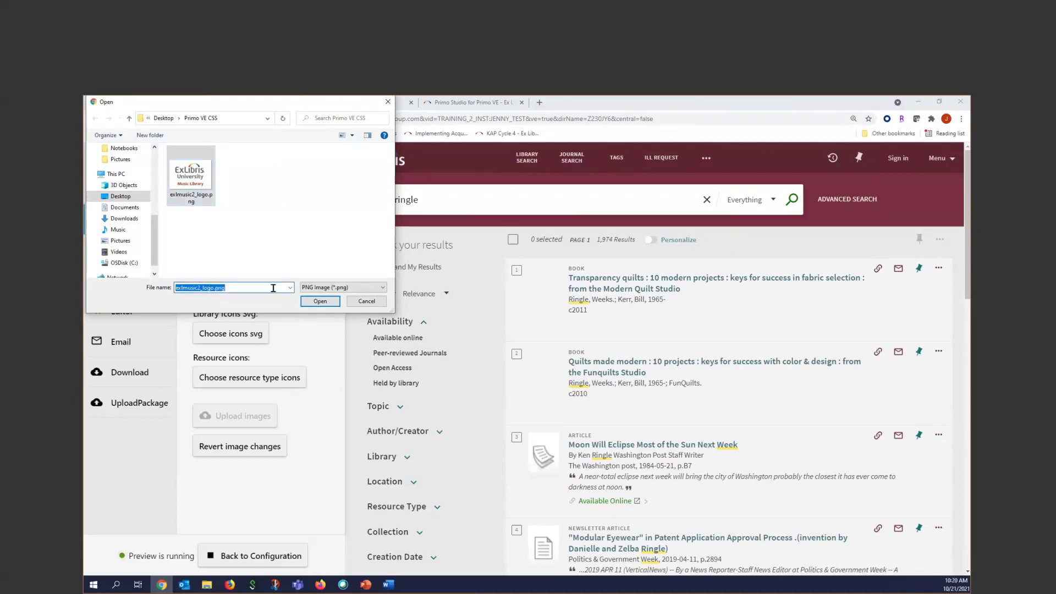
pyautogui.click(316, 302)
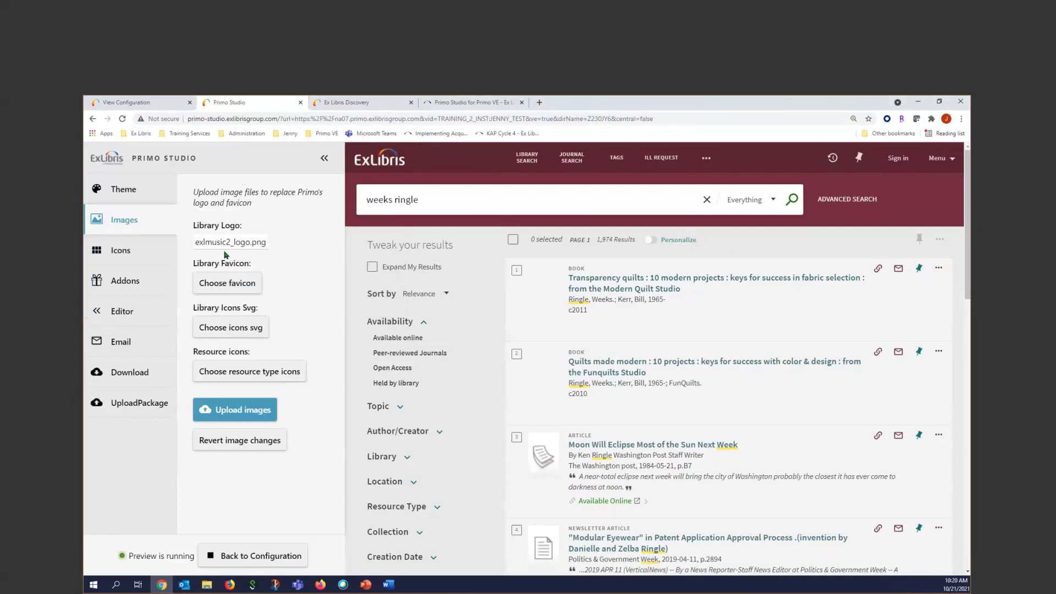
pyautogui.click(235, 413)
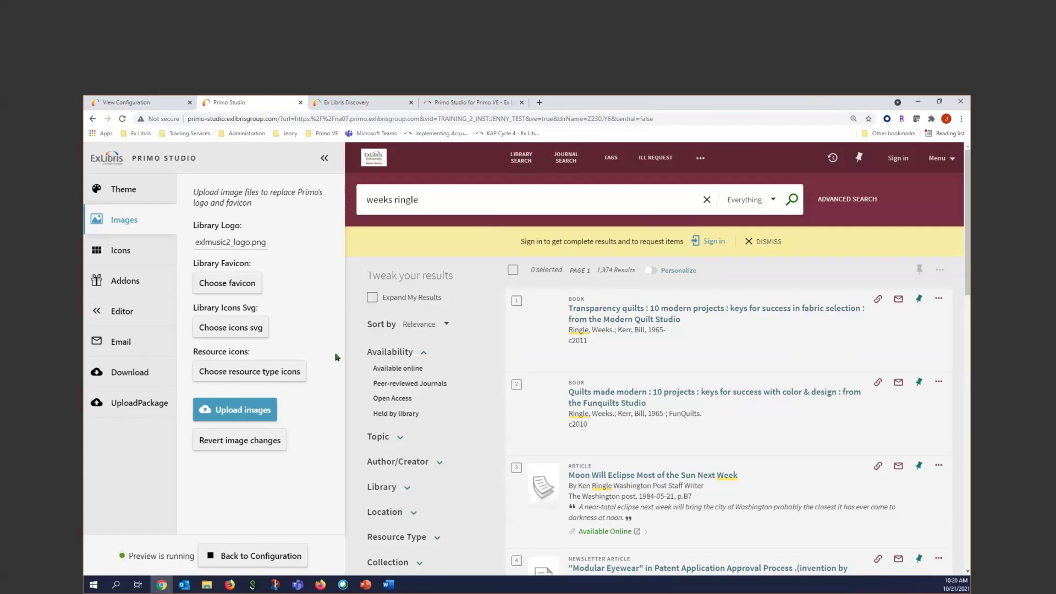
# - Open the view's icon settings and look through the replacement icons offered for prm_pin, leaving the icon as it is
pyautogui.click(232, 329)
pyautogui.click(366, 301)
pyautogui.click(122, 251)
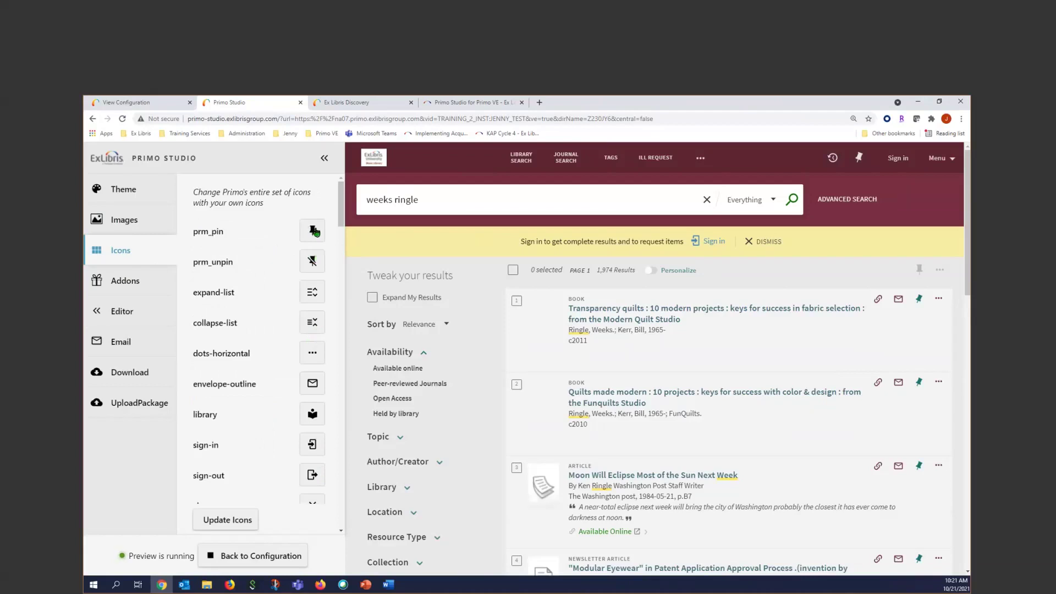
pyautogui.click(314, 231)
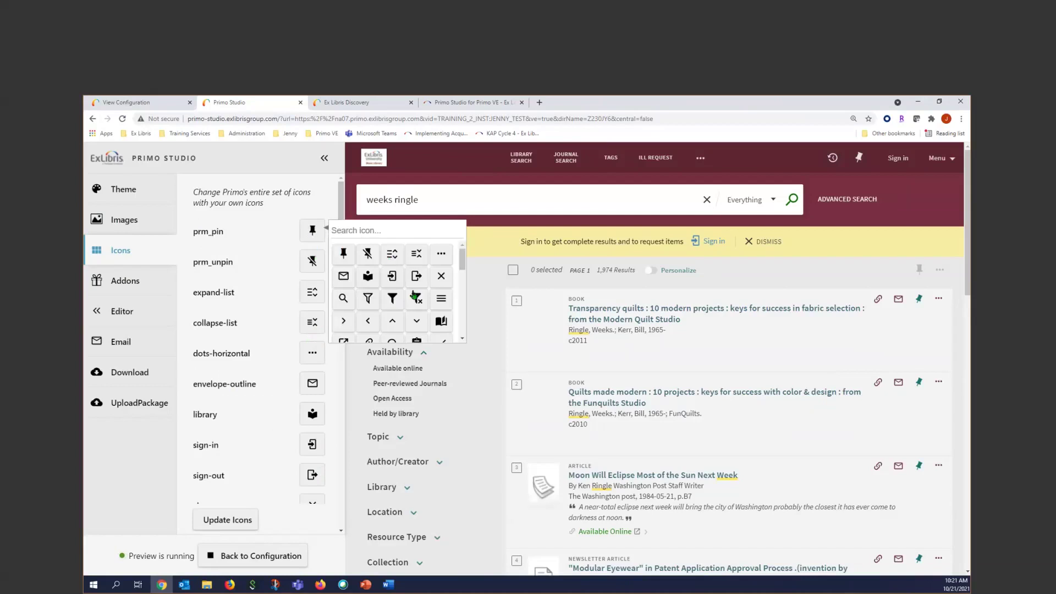
pyautogui.scroll(-1, 415, 295)
pyautogui.scroll(-5, 415, 296)
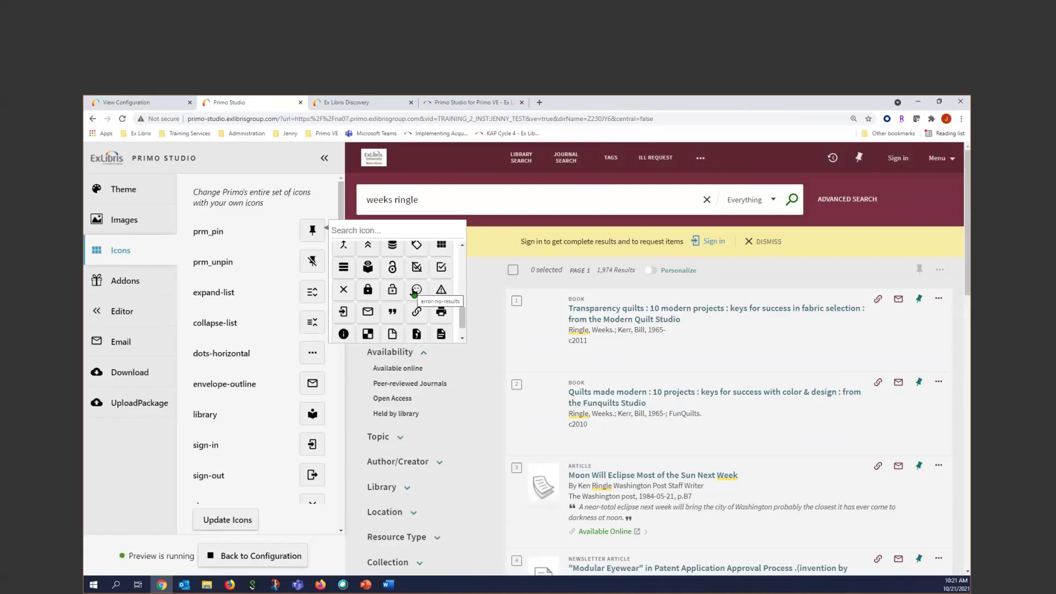
pyautogui.scroll(-2, 414, 294)
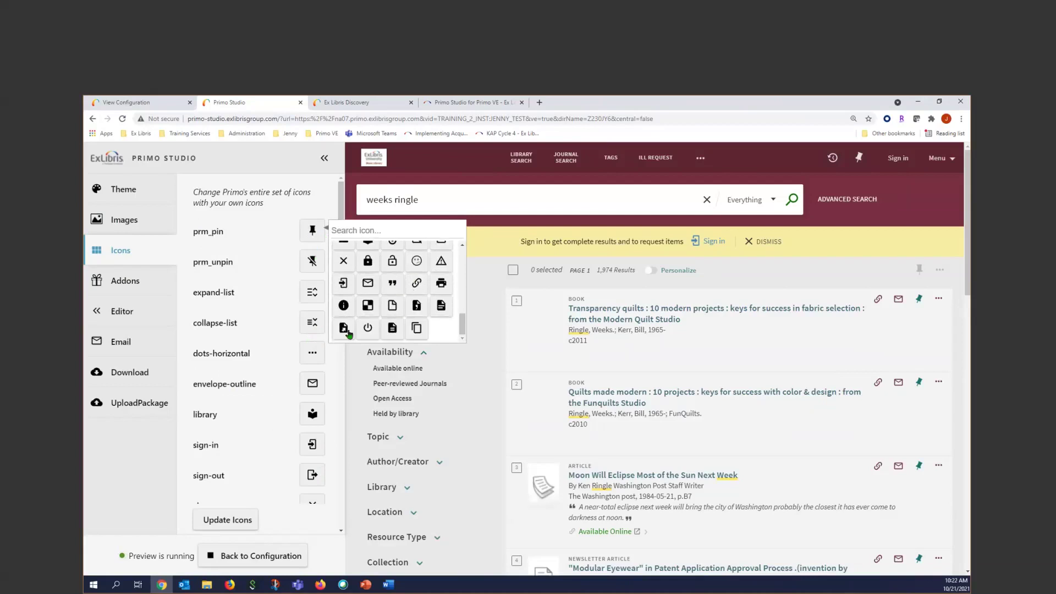
pyautogui.moveTo(463, 326); pyautogui.dragTo(463, 260)
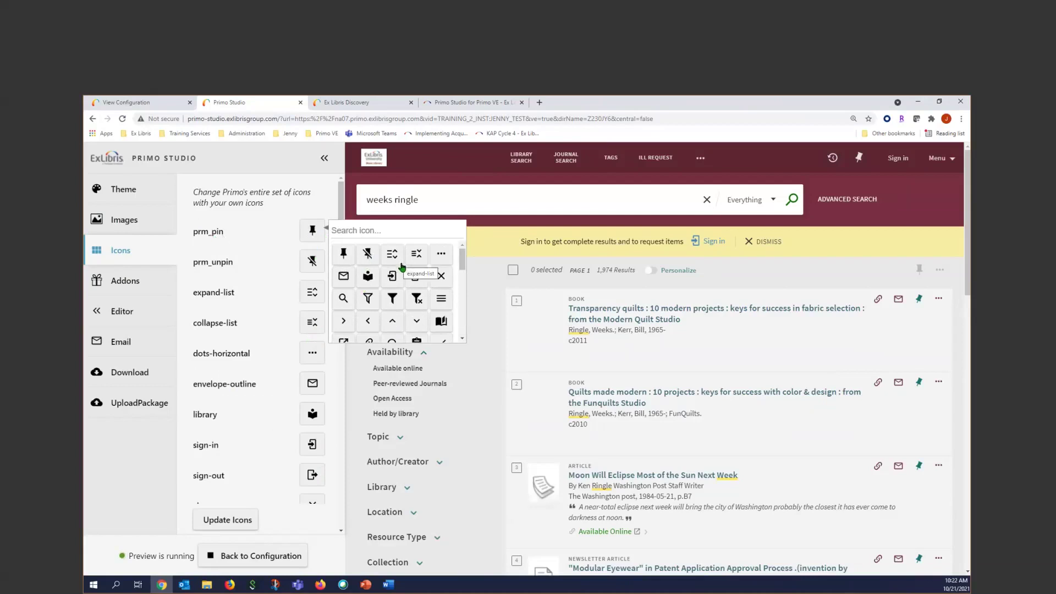
pyautogui.scroll(-2, 413, 313)
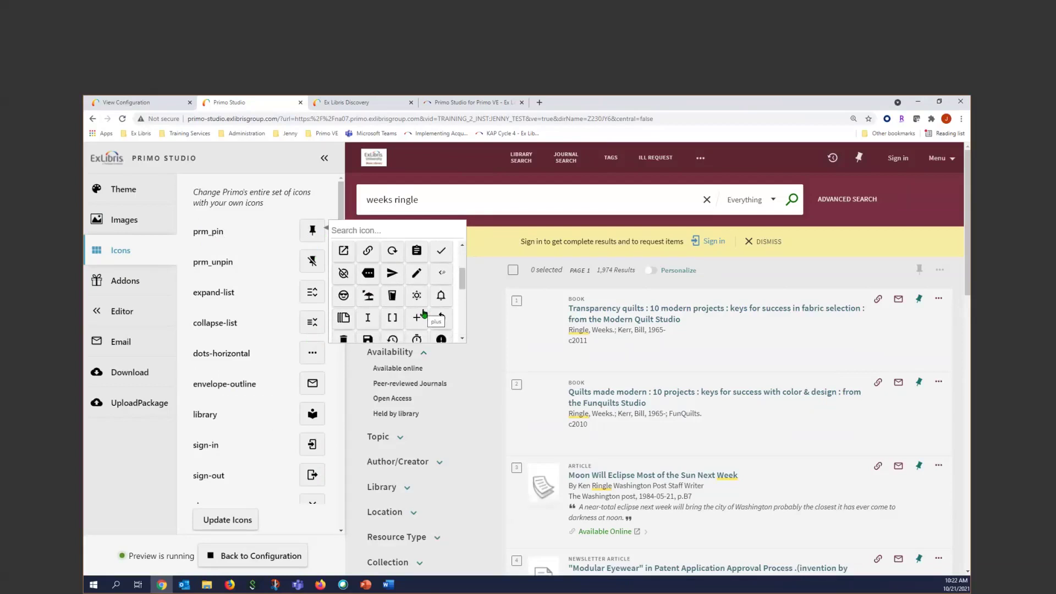
pyautogui.click(268, 484)
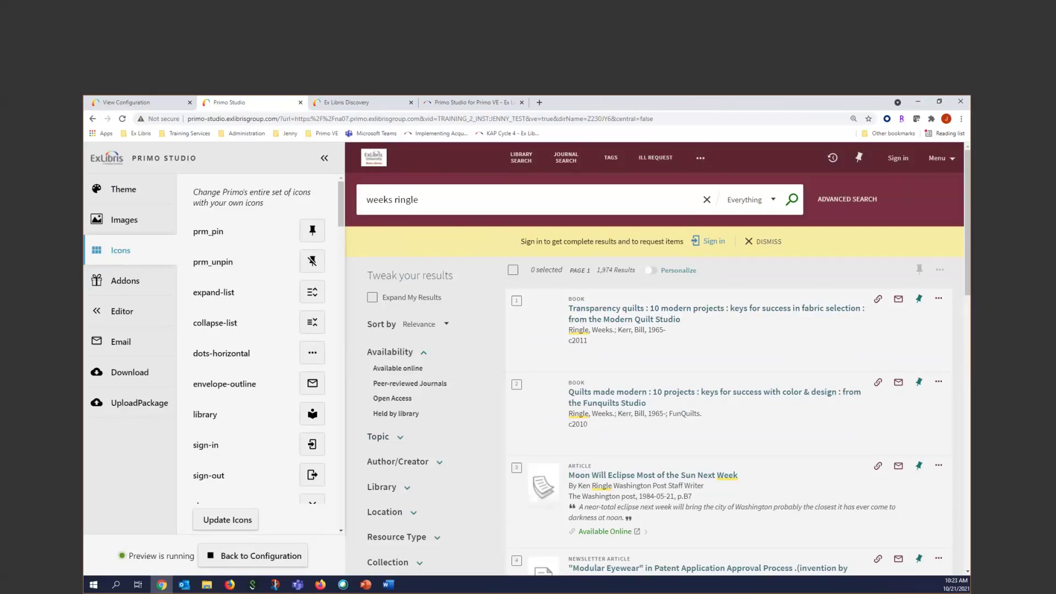
# - Open the community add-ons list and look through the available add-ons and their descriptions
pyautogui.click(121, 282)
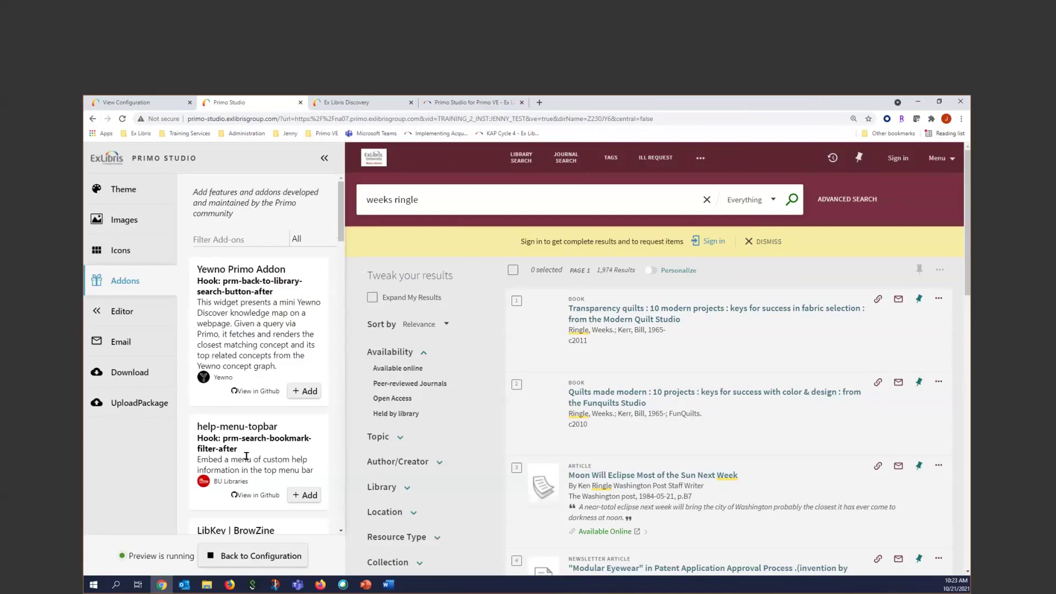
pyautogui.scroll(-2, 253, 440)
pyautogui.scroll(-4, 233, 390)
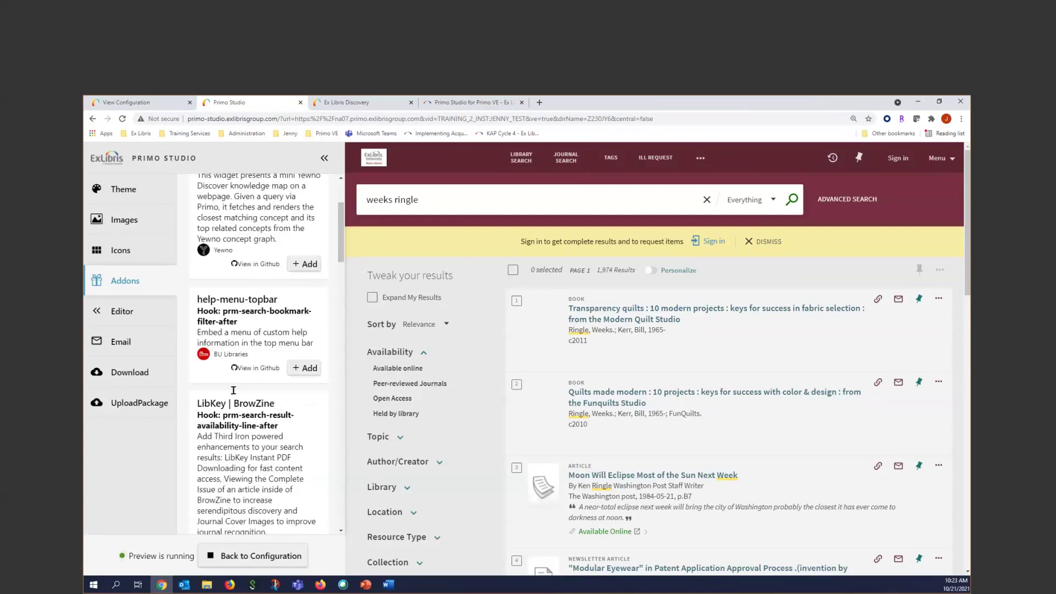
pyautogui.scroll(-6, 233, 390)
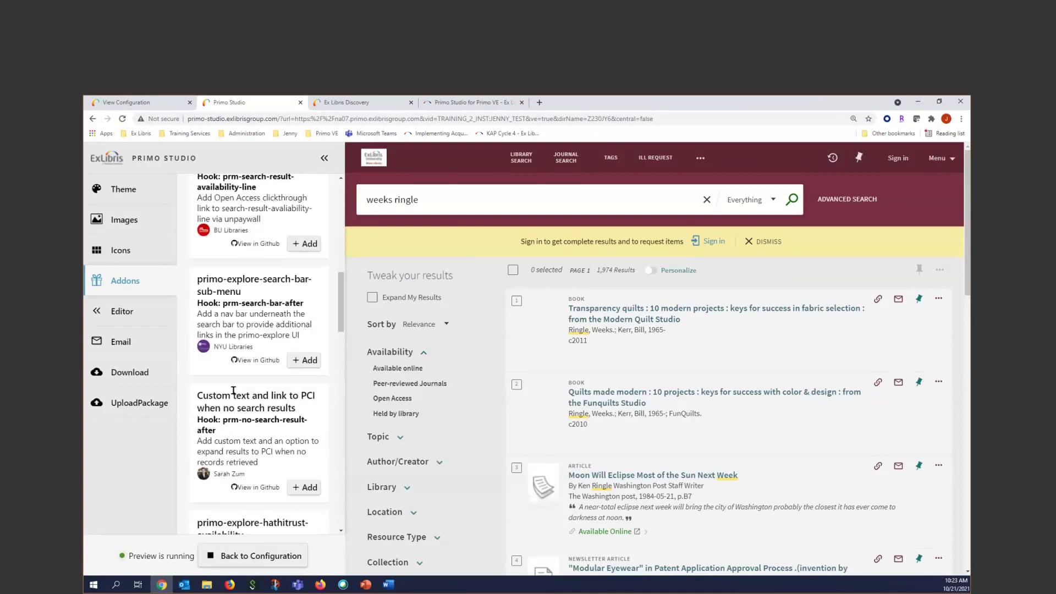
pyautogui.scroll(-2, 233, 390)
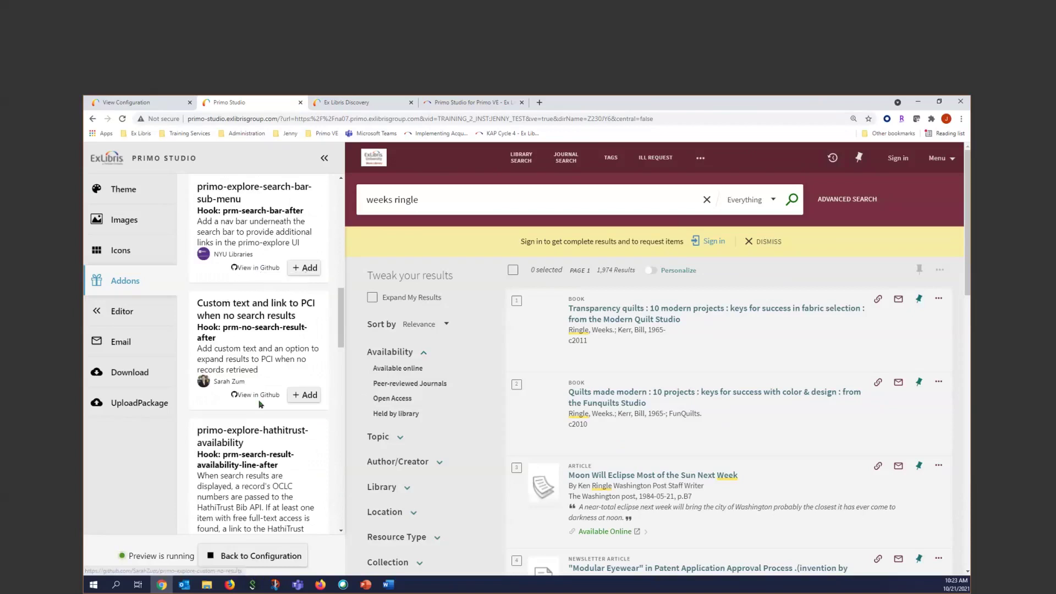
pyautogui.scroll(-3, 263, 401)
pyautogui.scroll(6, 263, 401)
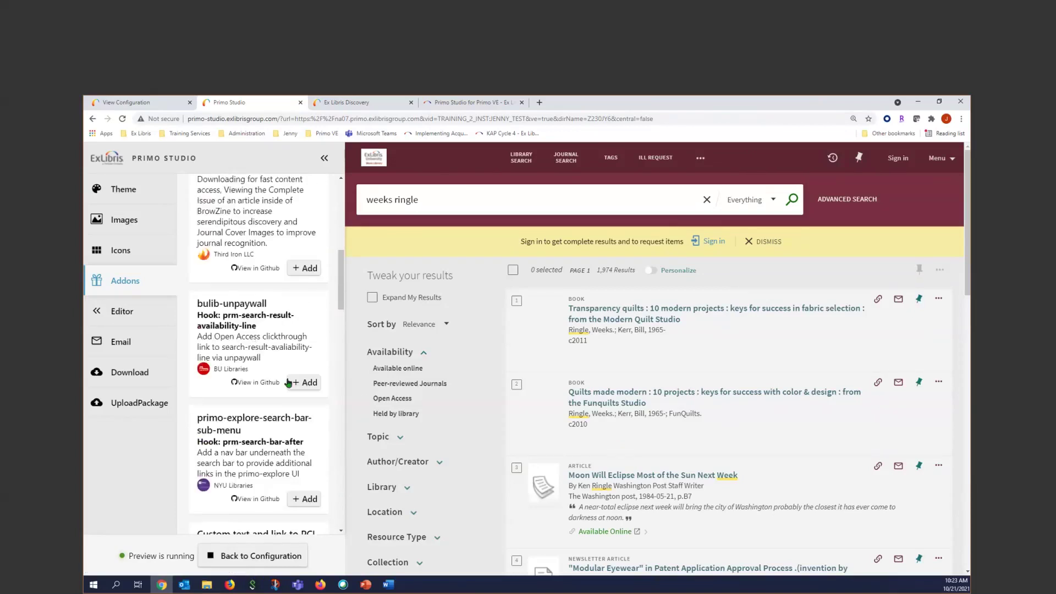
# - Open the bulib-unpaywall add-on's GitHub page, read its README from screenshots to customization options, and close the page
pyautogui.click(256, 386)
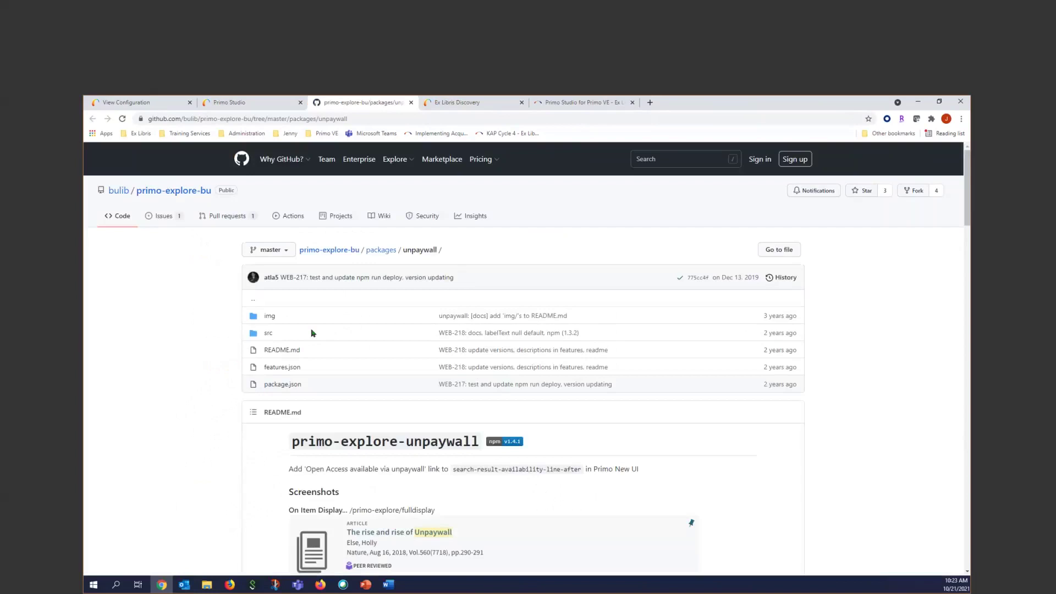
pyautogui.scroll(-1, 309, 388)
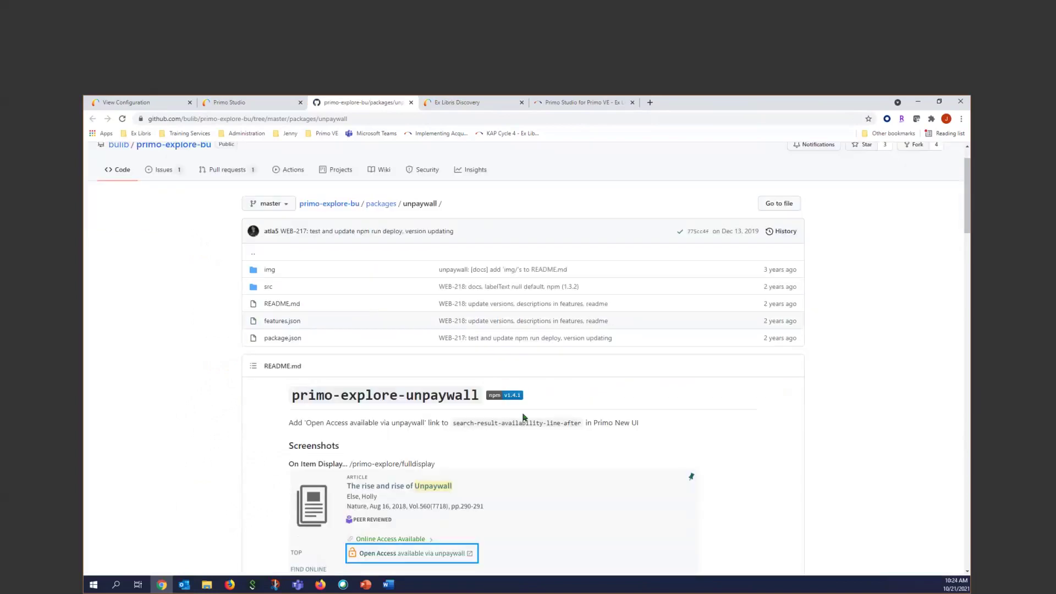
pyautogui.scroll(-5, 521, 418)
pyautogui.scroll(-11, 521, 418)
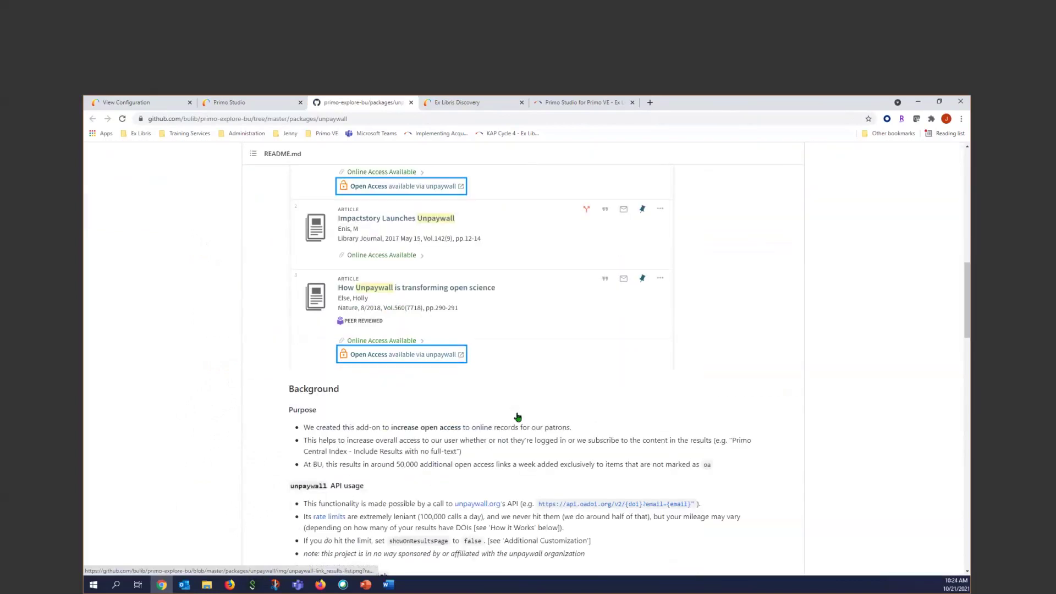
pyautogui.scroll(-19, 516, 413)
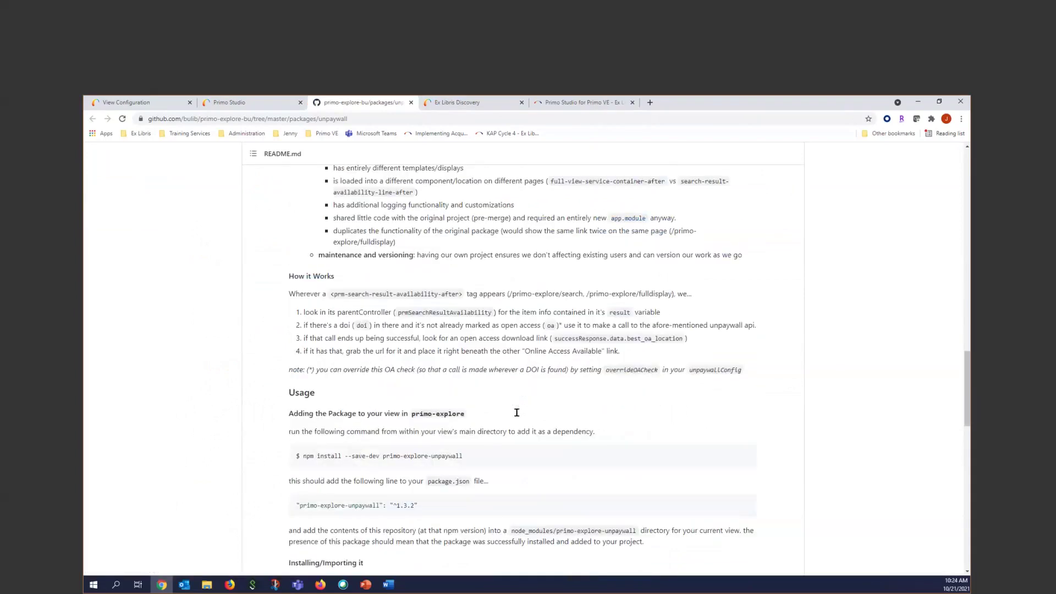
pyautogui.scroll(-4, 516, 412)
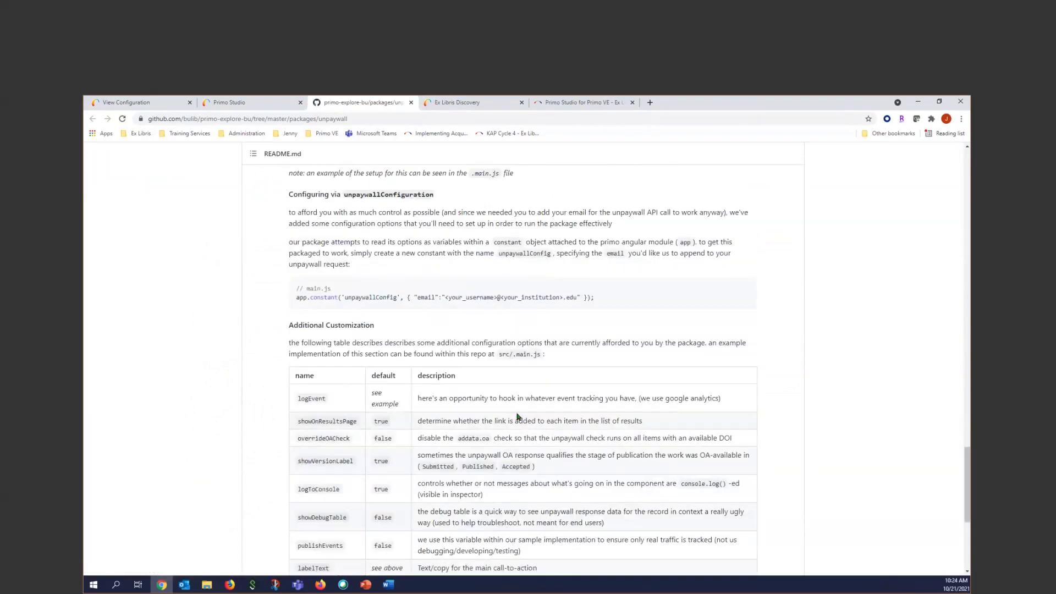
pyautogui.scroll(-6, 517, 413)
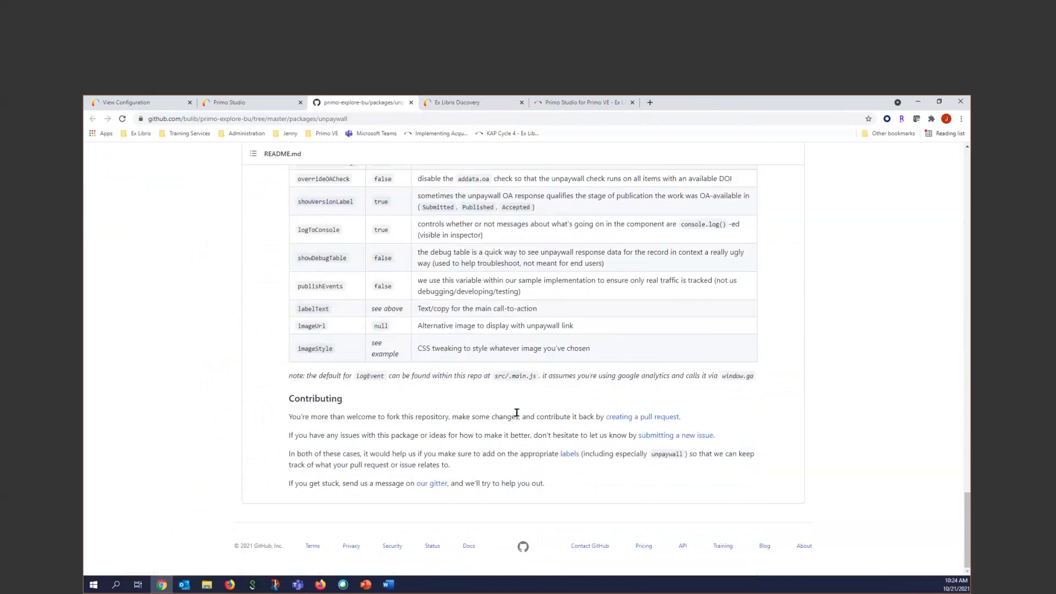
pyautogui.scroll(15, 516, 413)
pyautogui.scroll(10, 480, 375)
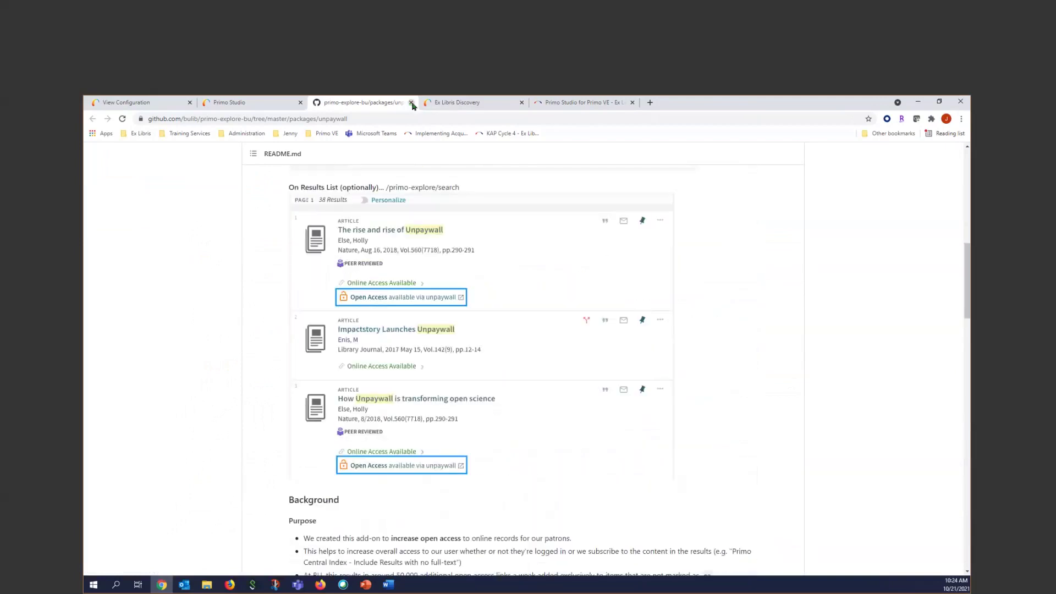
pyautogui.click(411, 103)
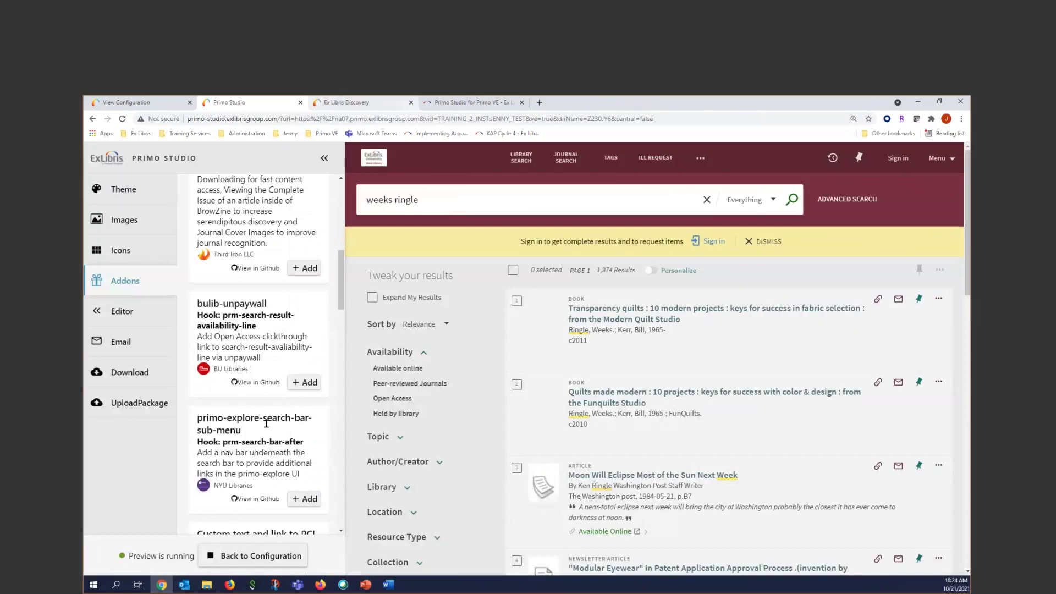
# - Start adding the primo-explore-search-bar-sub-menu add-on and name its first item "Library Hours"
pyautogui.click(311, 383)
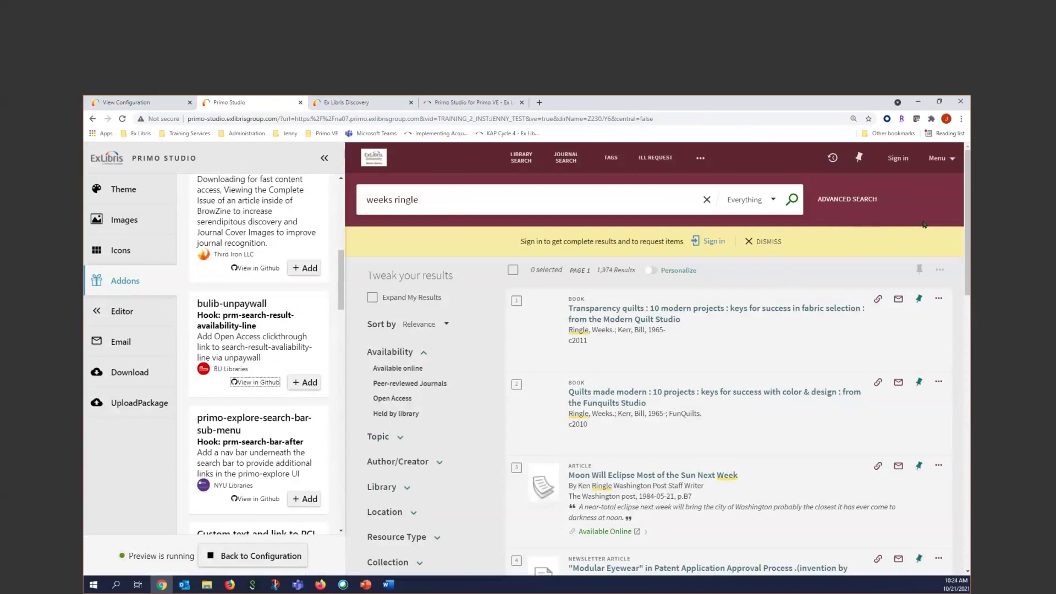
pyautogui.click(305, 501)
pyautogui.click(305, 500)
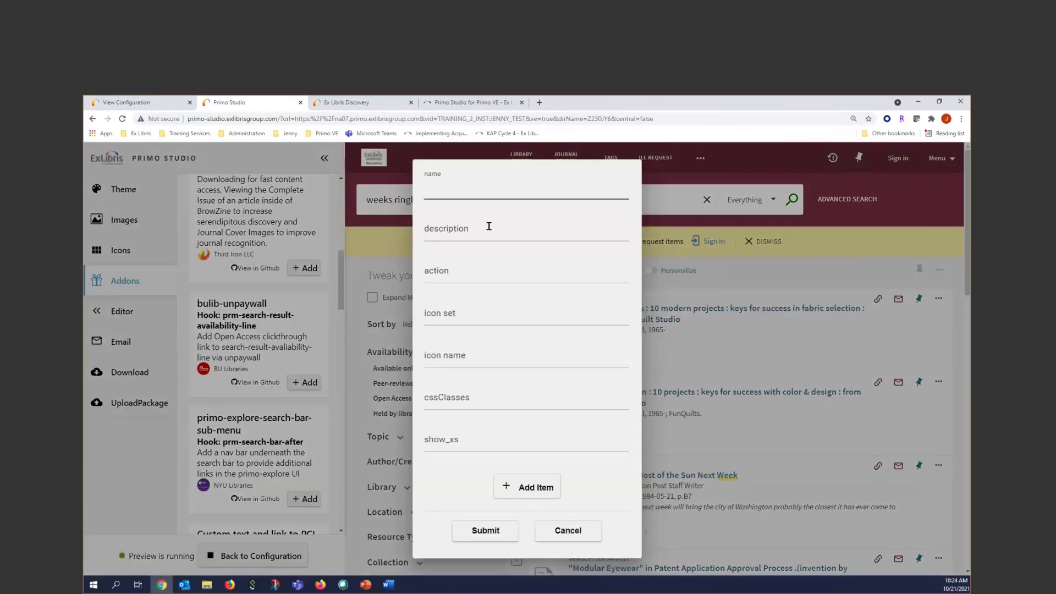
pyautogui.click(450, 186)
pyautogui.write('Library Hours')
pyautogui.hotkey('alt', 'Tab')
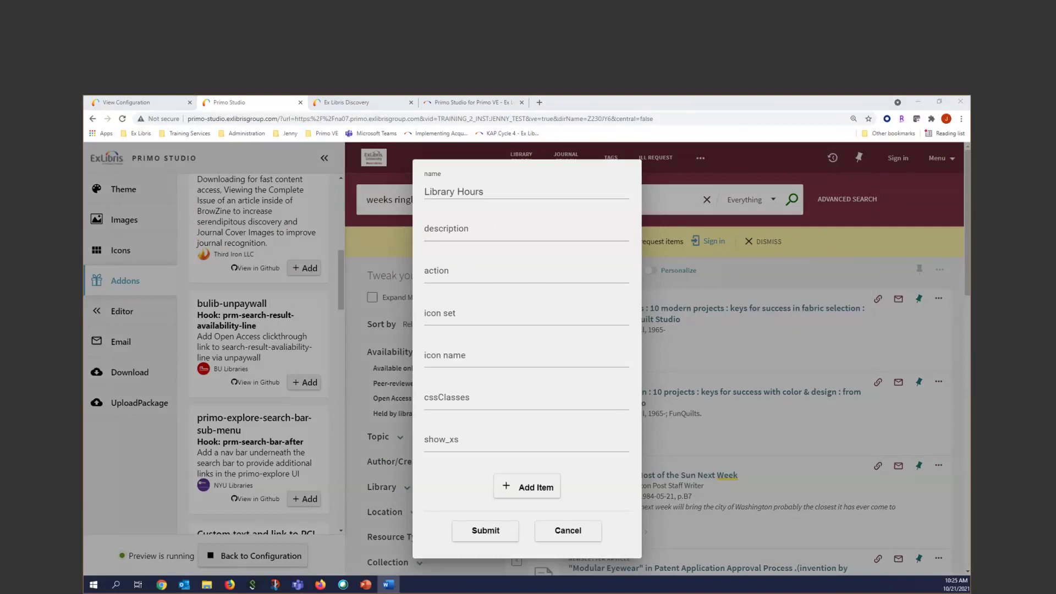
pyautogui.click(450, 279)
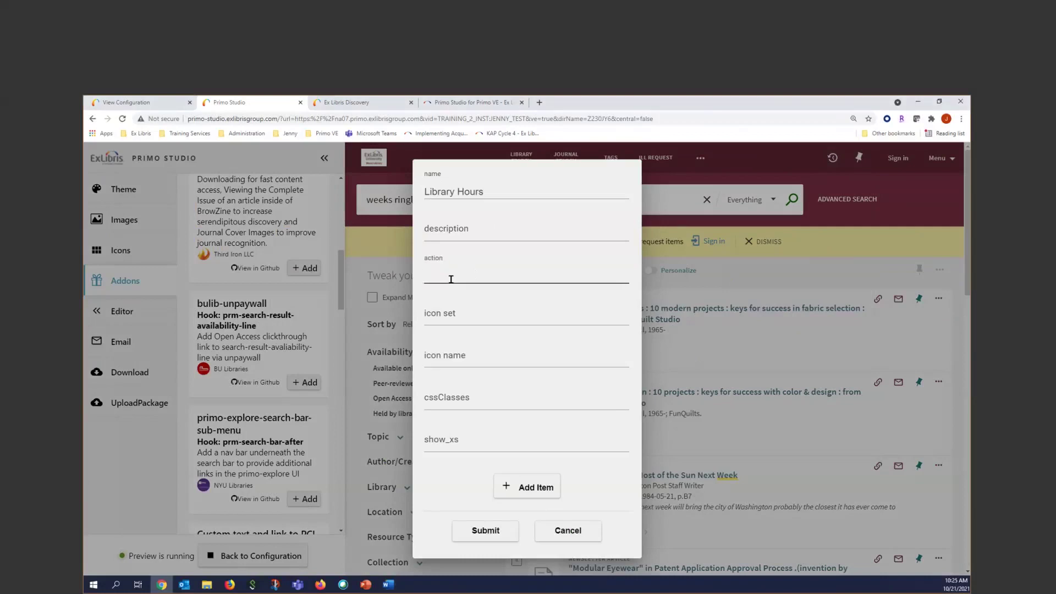
pyautogui.write('http://exlibris.com/libraryhours')
pyautogui.click(479, 317)
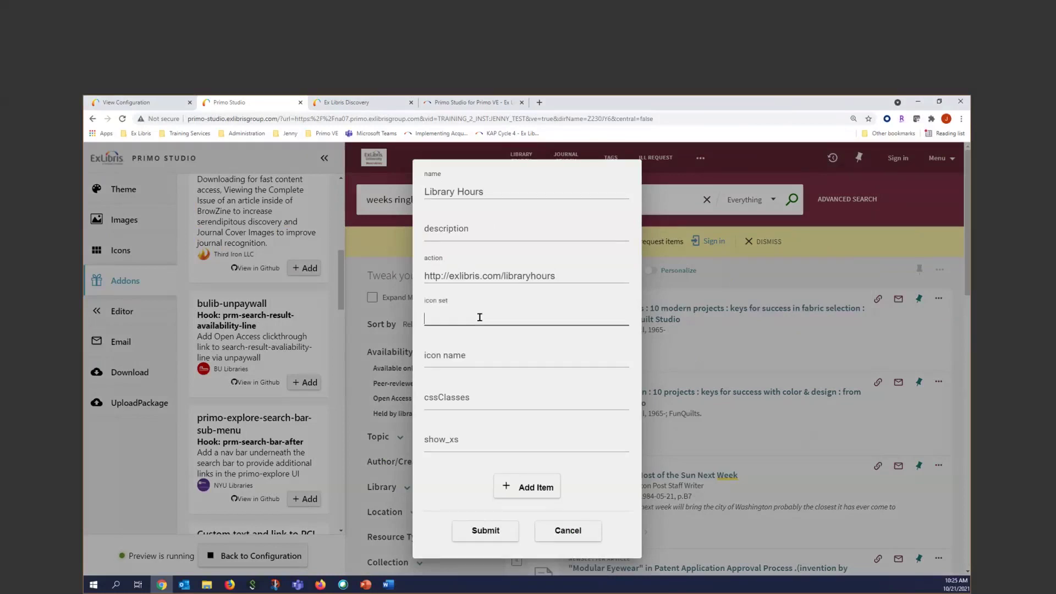
pyautogui.write('Action')
# - Set the Library Hours item's icon name to ic_schedule_24px, using the value from the Word notes
pyautogui.click(473, 355)
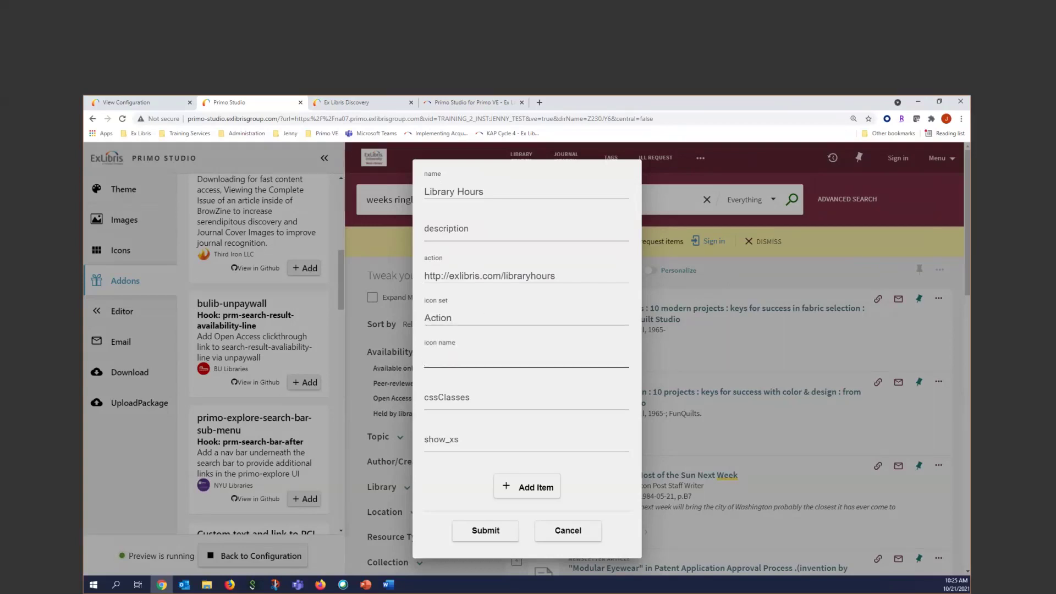
pyautogui.hotkey('alt', 'Tab')
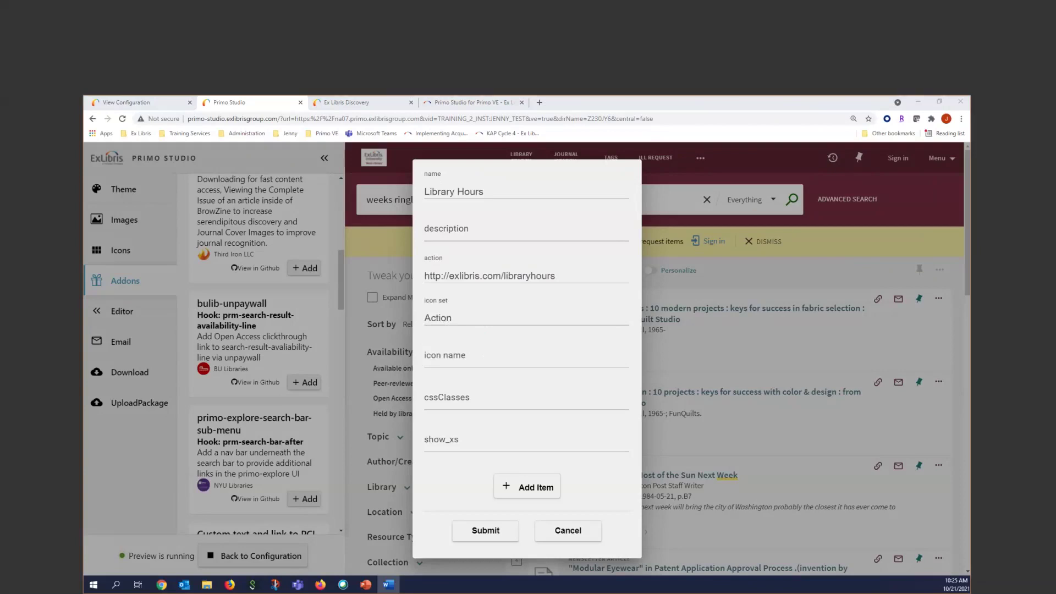
pyautogui.click(445, 361)
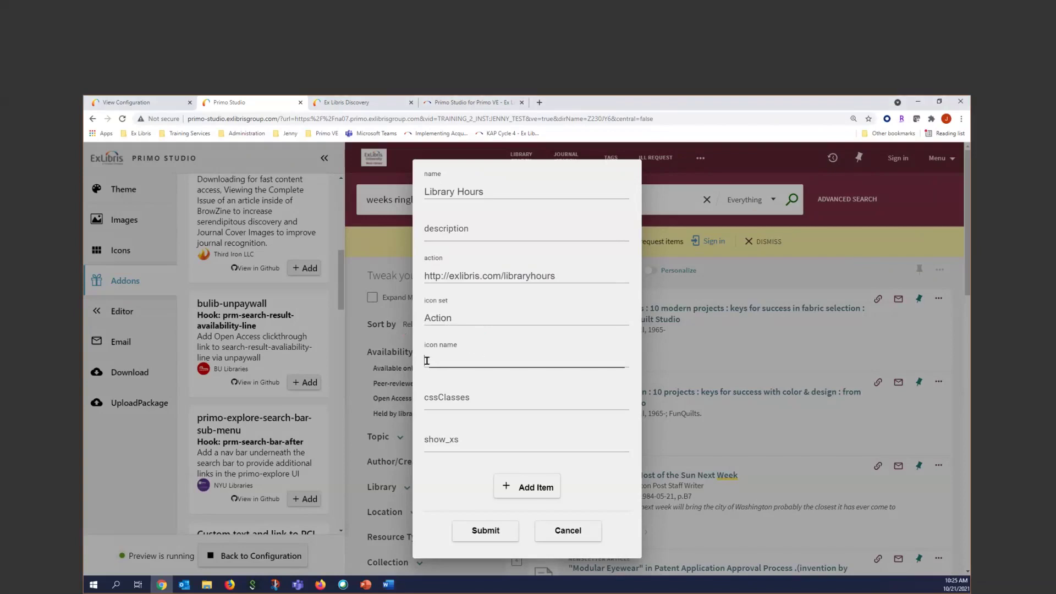
pyautogui.write('ic_schedule_24px')
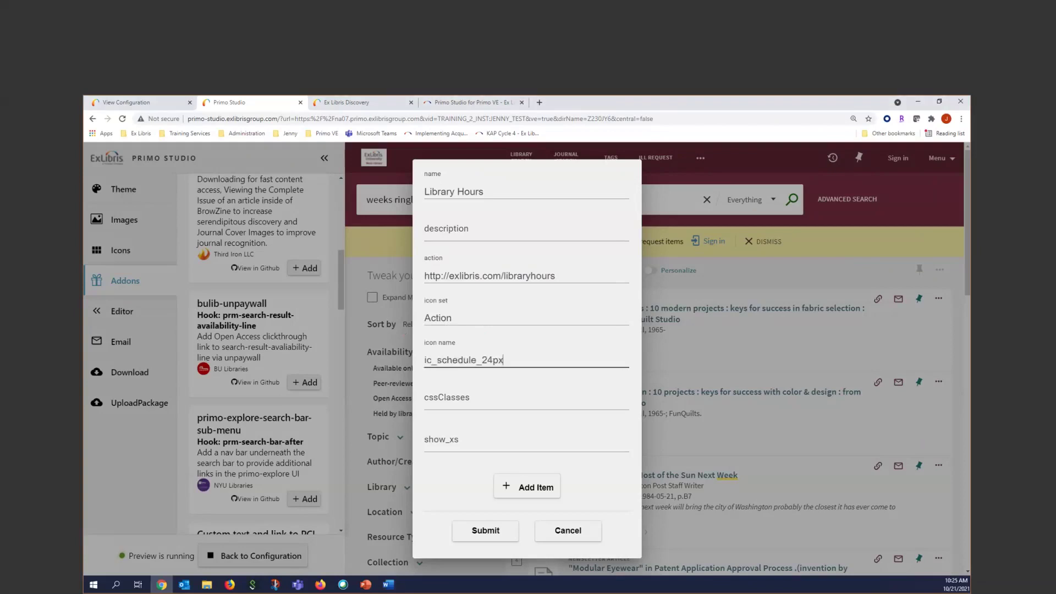
pyautogui.hotkey('alt', 'Tab')
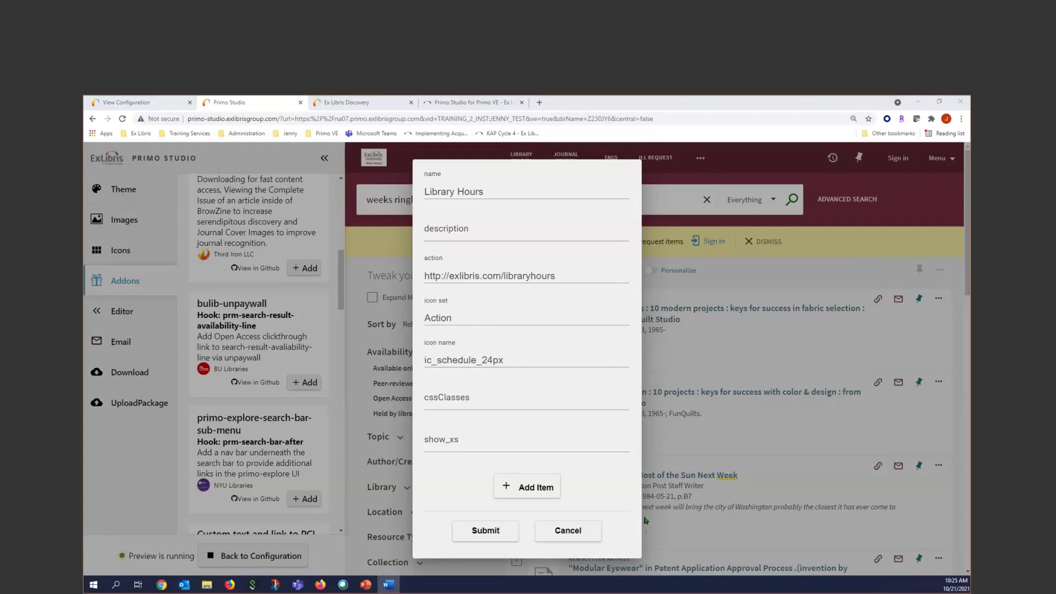
# - Set the Library Hours item's cssClasses to button-over-dark and show_xs to true, and submit the add-on settings
pyautogui.click(452, 409)
pyautogui.write('button-over-dark')
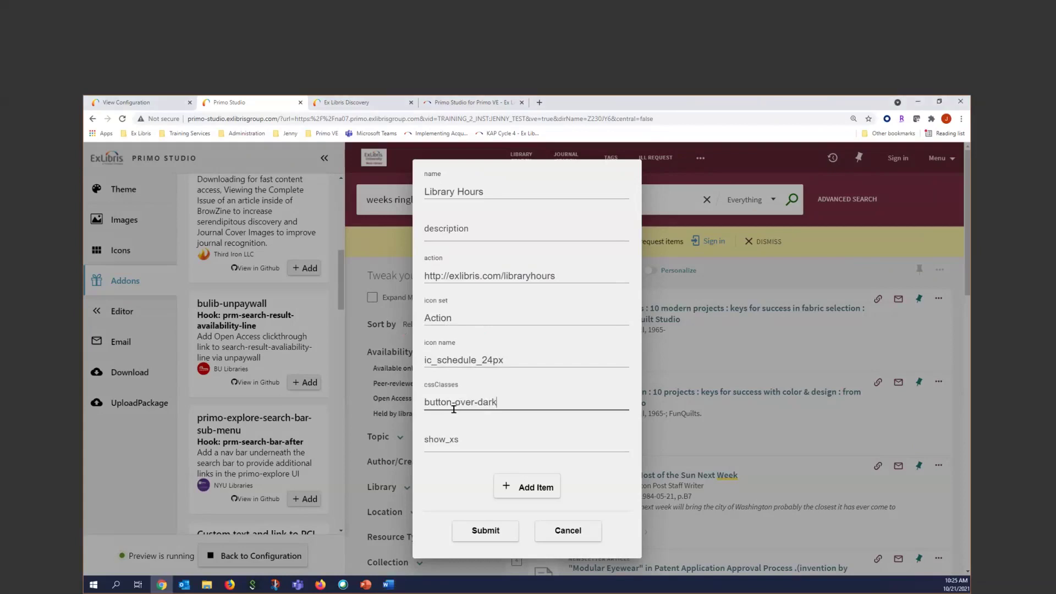
pyautogui.click(452, 450)
pyautogui.write('true')
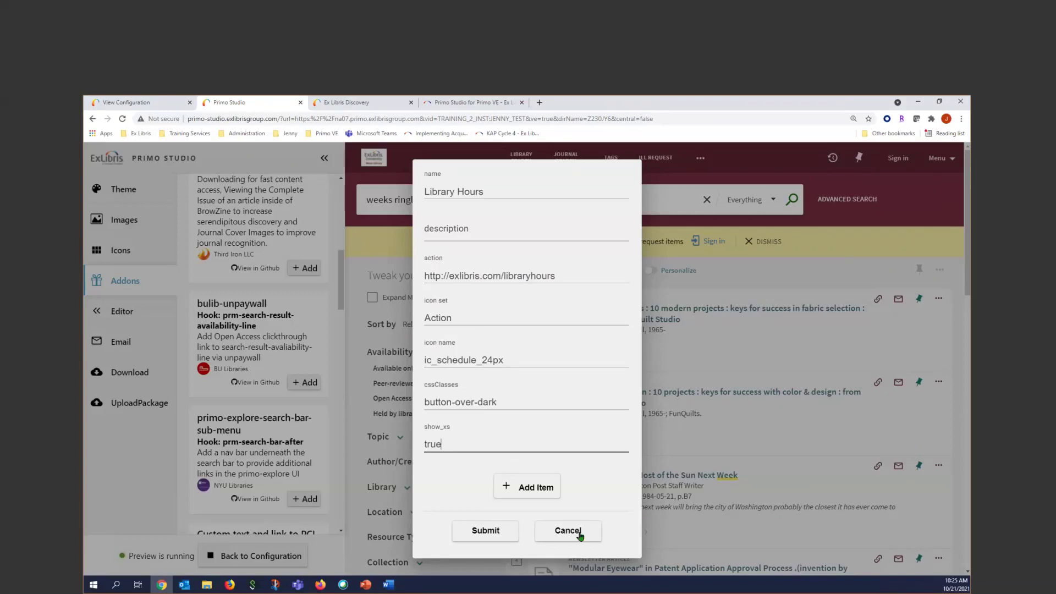
pyautogui.click(480, 531)
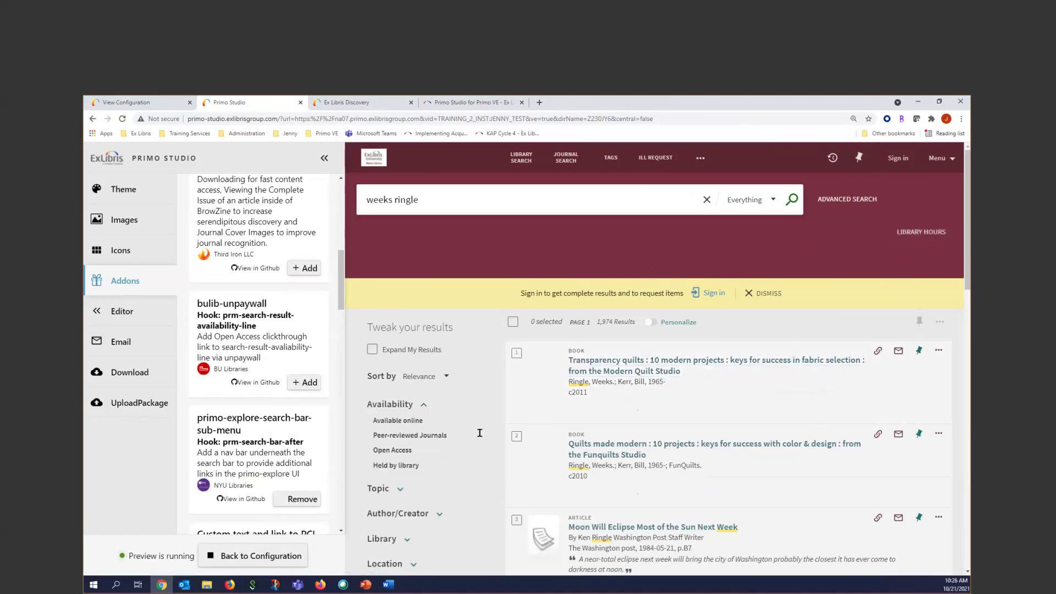
# - Check the Library Hours sub-menu in the preview and remove the primo-explore-search-bar-sub-menu add-on
pyautogui.scroll(-2, 621, 366)
pyautogui.scroll(2, 622, 366)
pyautogui.click(308, 500)
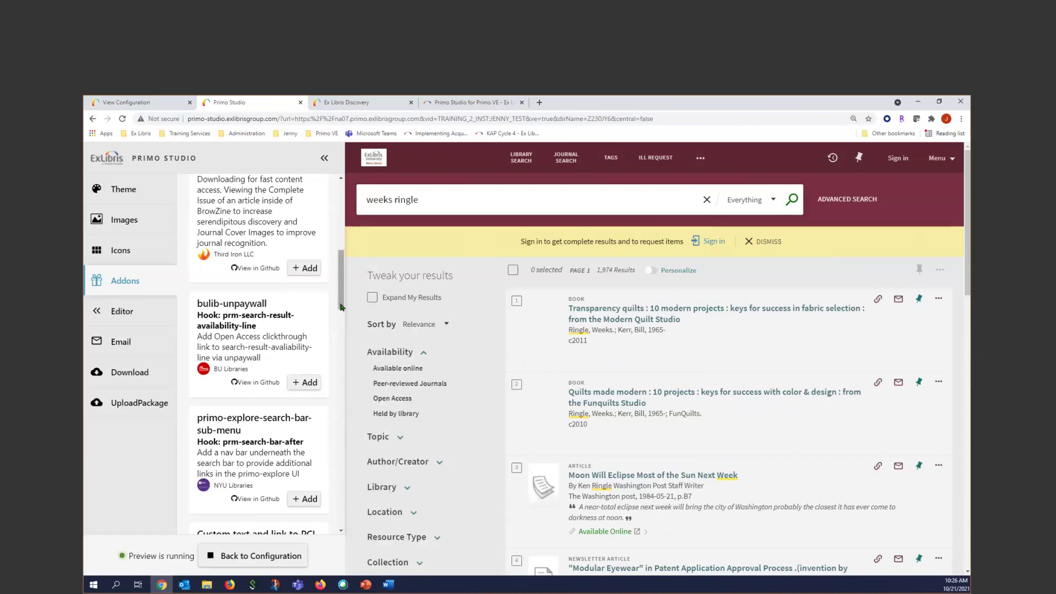
# - Find the A-Z Databases category index add-on, read through its README on GitHub, and close the page
pyautogui.moveTo(340, 306); pyautogui.dragTo(337, 462)
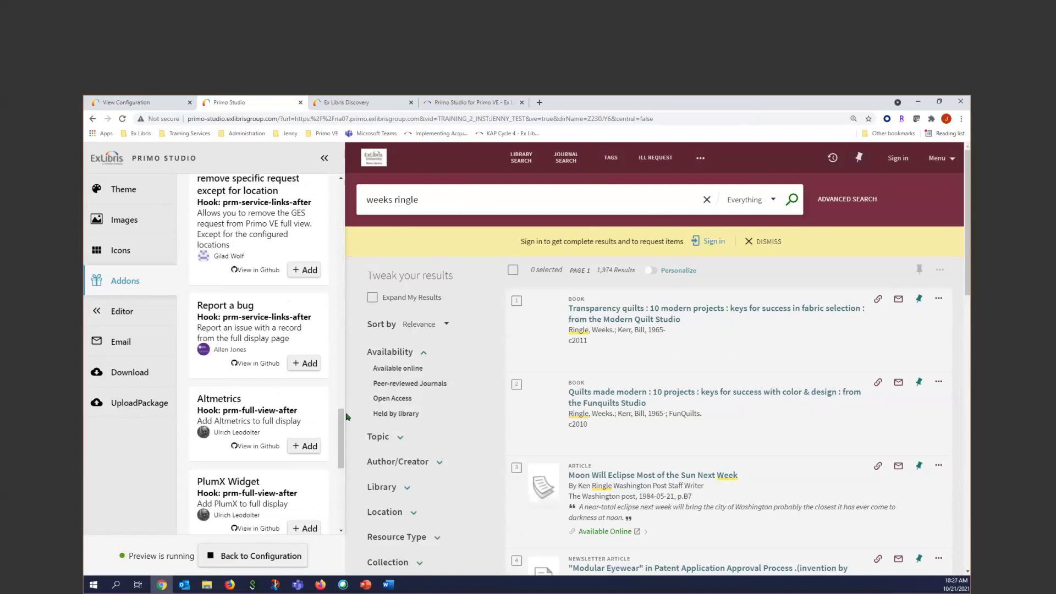
pyautogui.moveTo(341, 434); pyautogui.dragTo(340, 458)
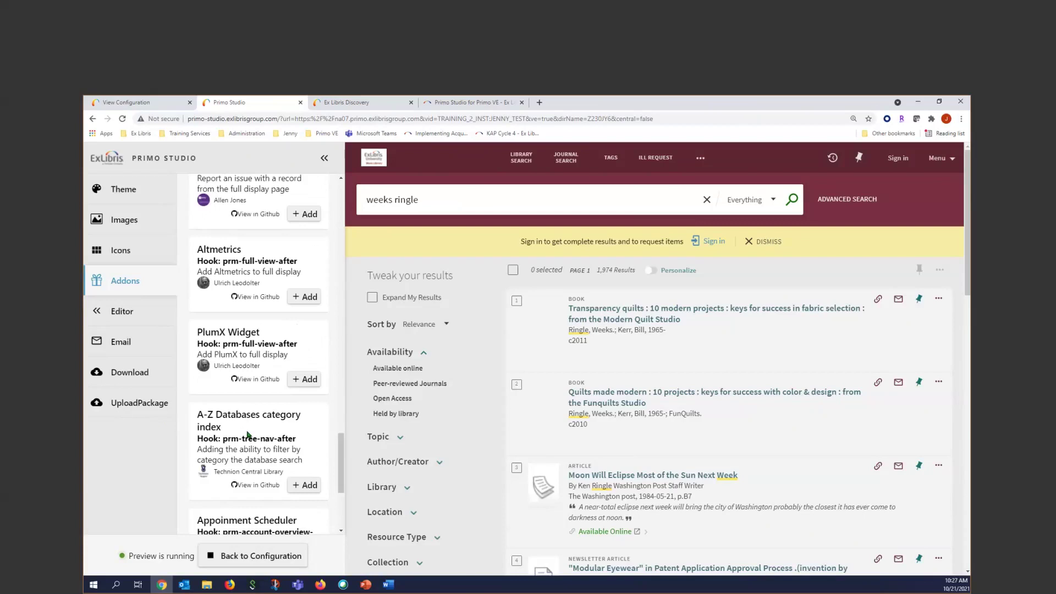
pyautogui.click(258, 485)
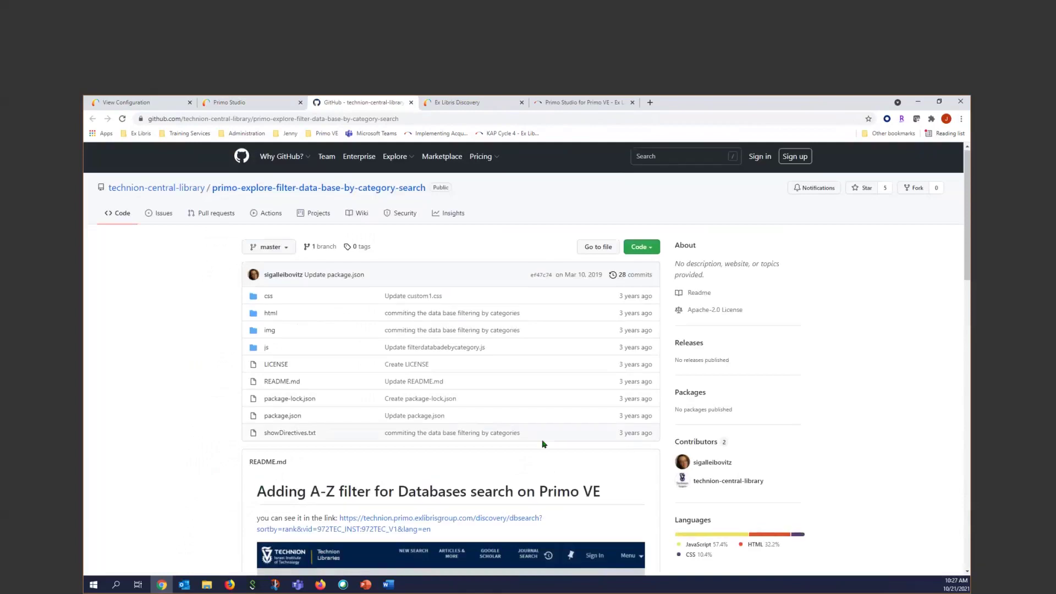
pyautogui.scroll(-4, 543, 444)
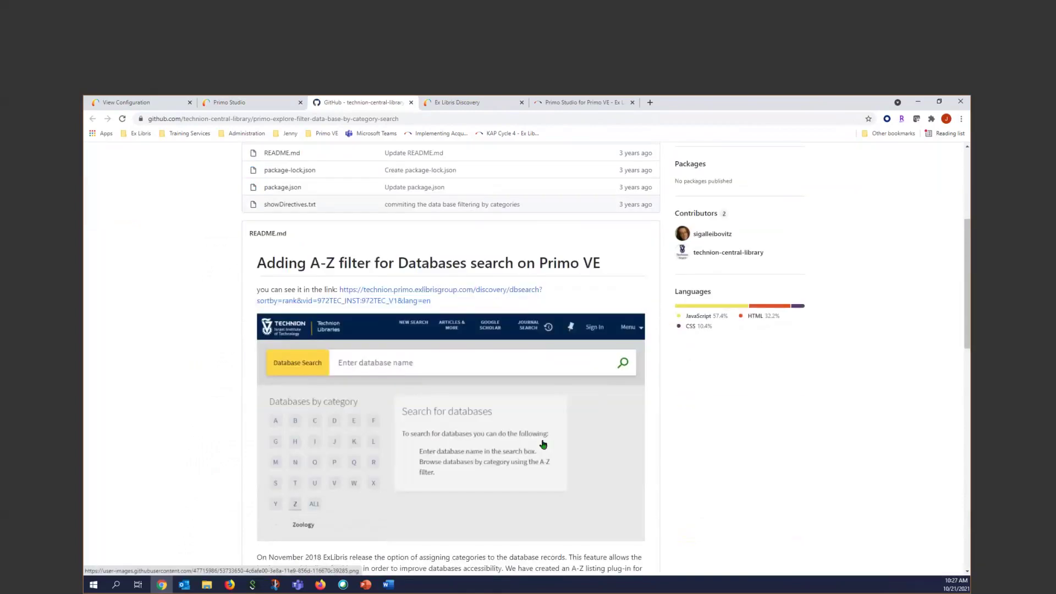
pyautogui.scroll(-15, 543, 445)
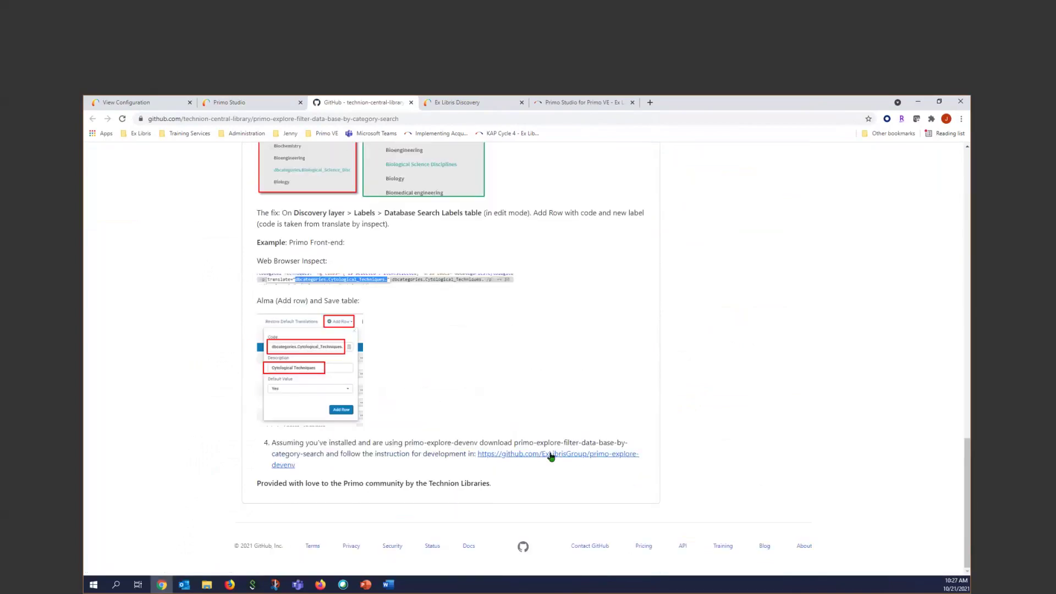
pyautogui.scroll(15, 558, 470)
pyautogui.scroll(5, 561, 474)
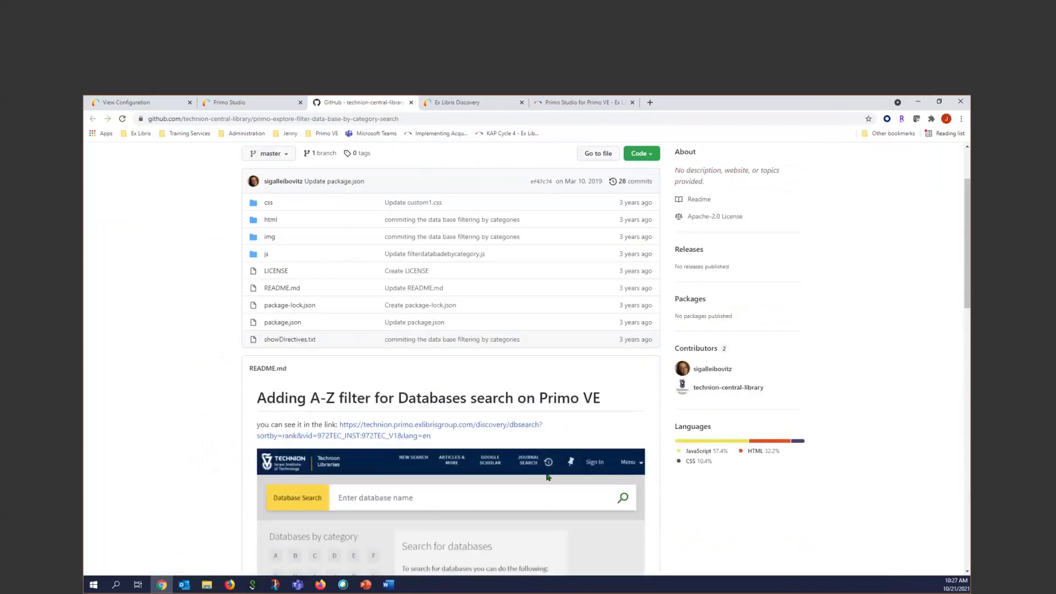
pyautogui.scroll(2, 549, 501)
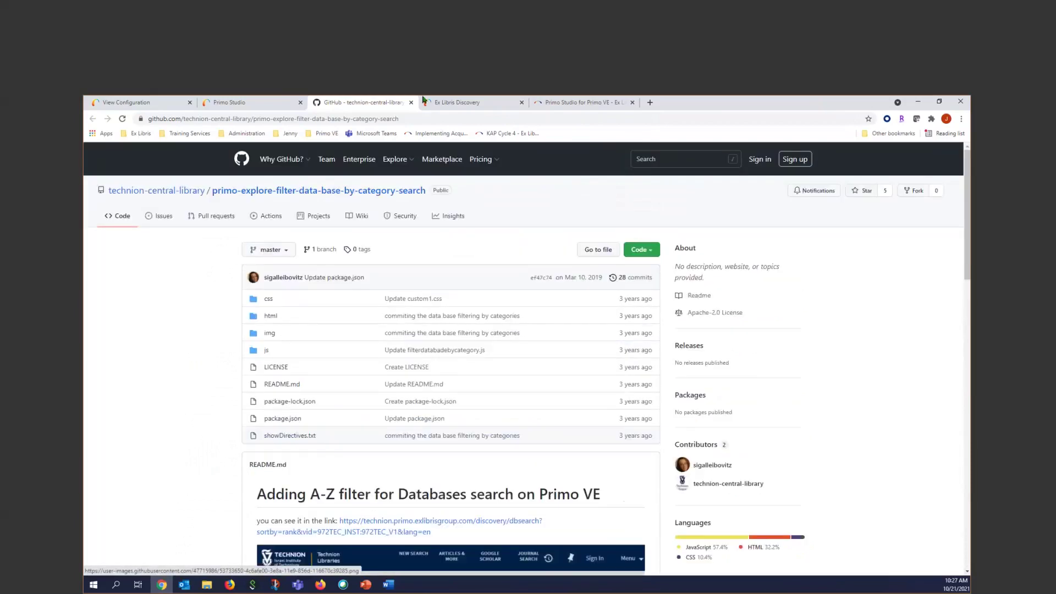
pyautogui.click(412, 102)
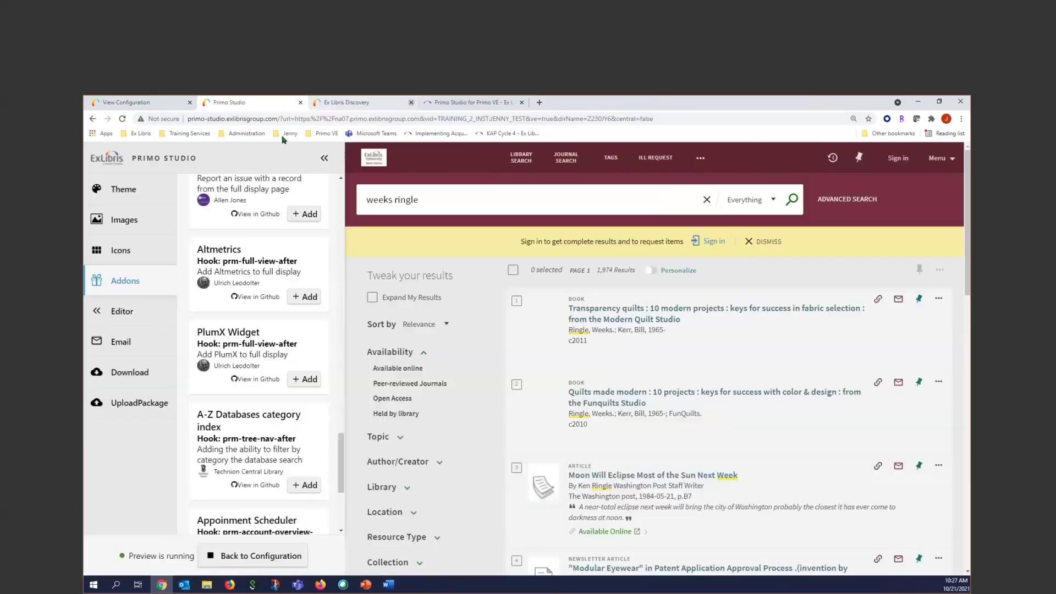
# - Open the customization package editor and show the contents of the view's css folder
pyautogui.scroll(-2, 291, 475)
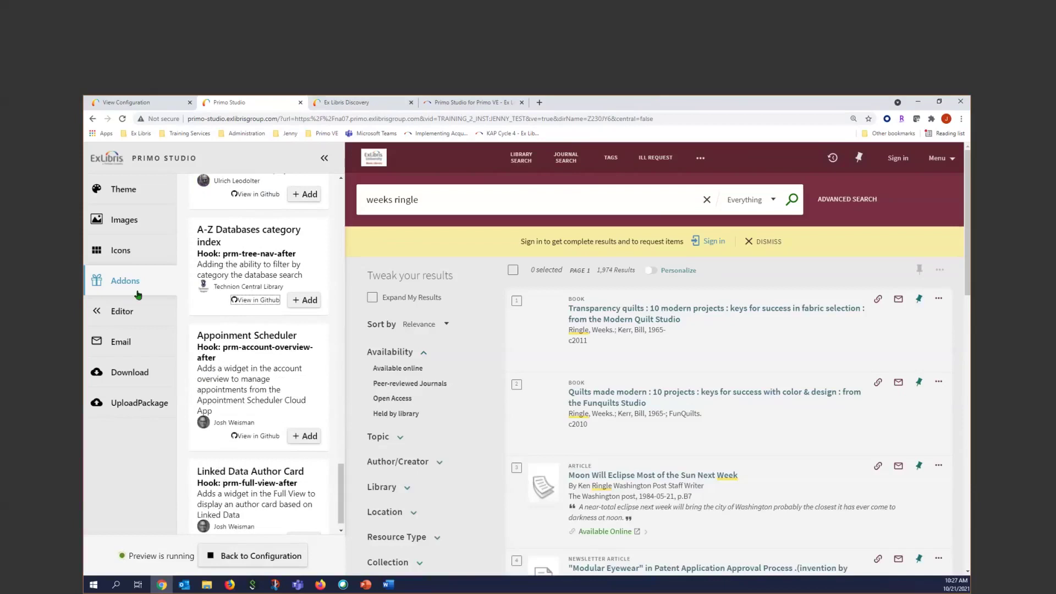
pyautogui.click(123, 312)
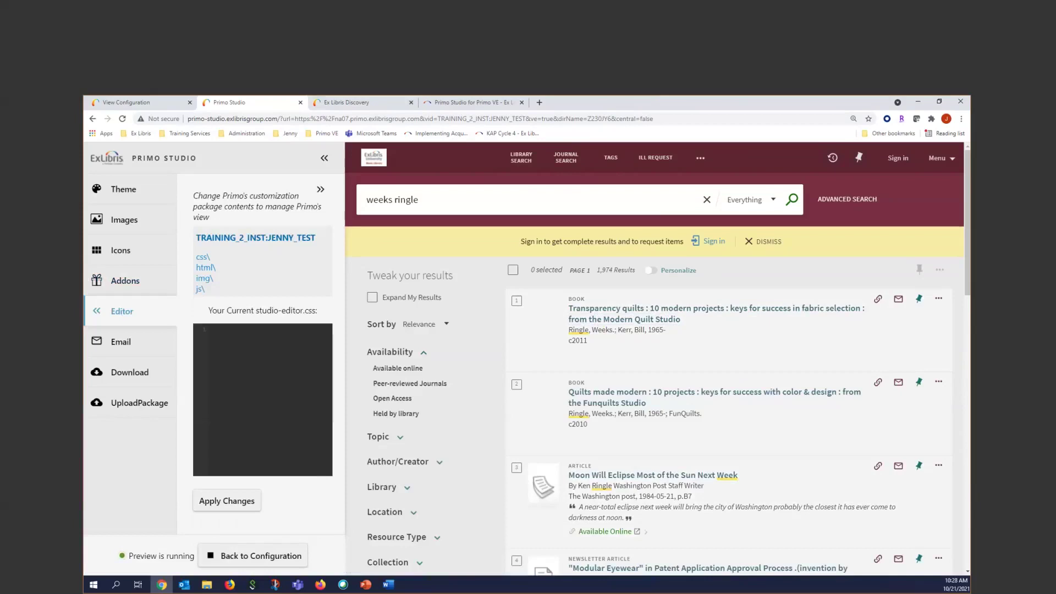
pyautogui.click(204, 257)
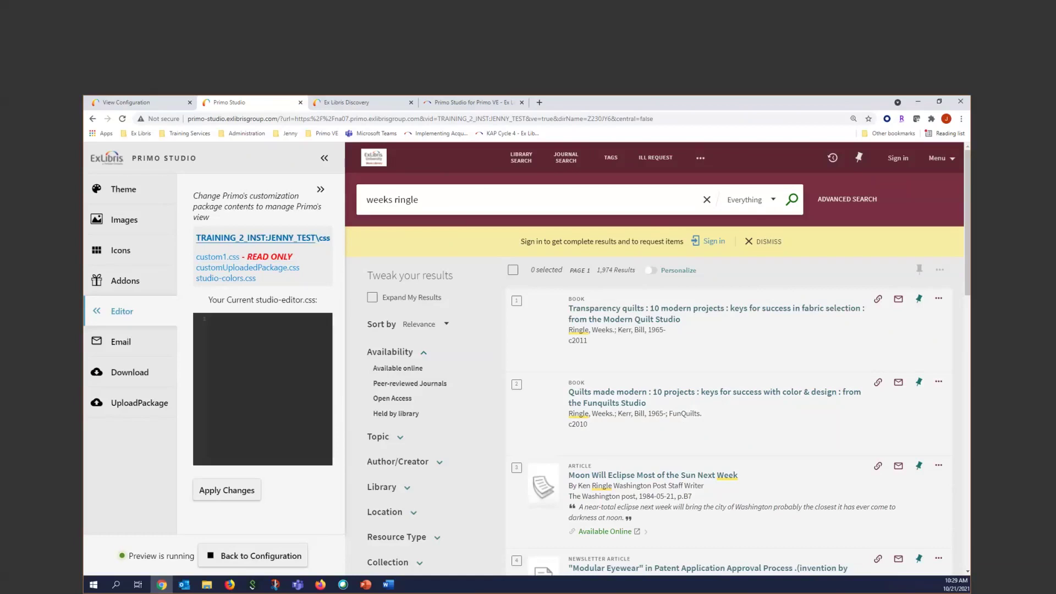
# - Bring up the Primo VE Customization - Best Practices page and select its full web address
pyautogui.hotkey('alt', 'Tab')
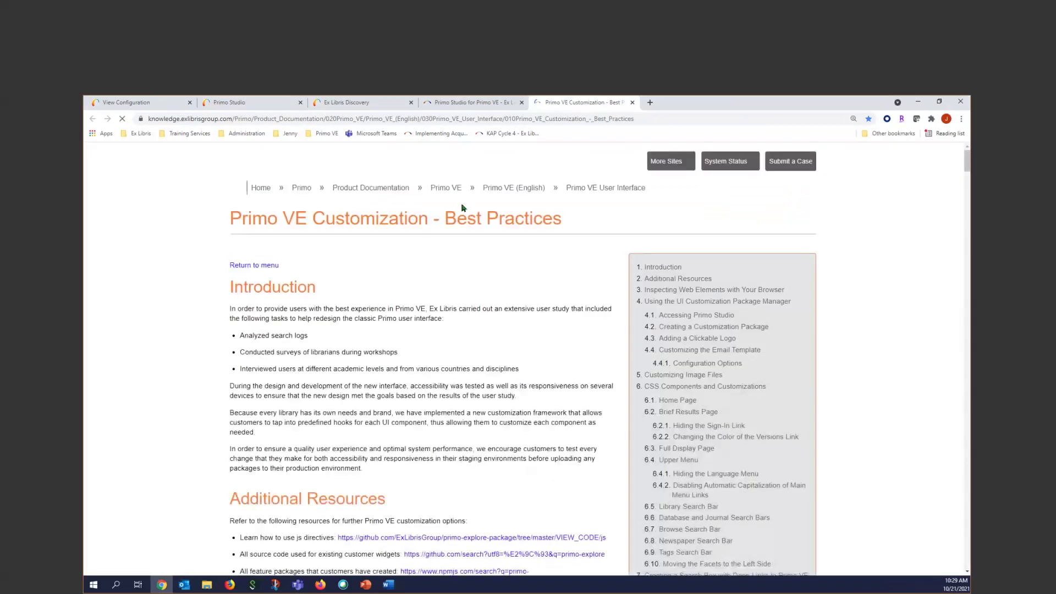
pyautogui.click(647, 117)
pyautogui.hotkey('ctrl', 'a')
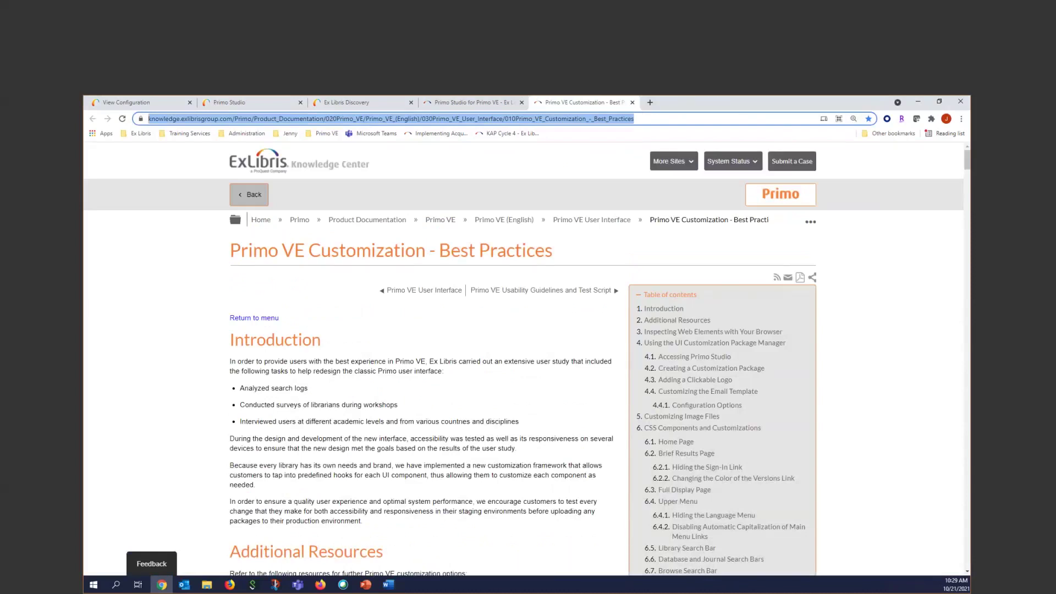
pyautogui.hotkey('alt', 'Tab')
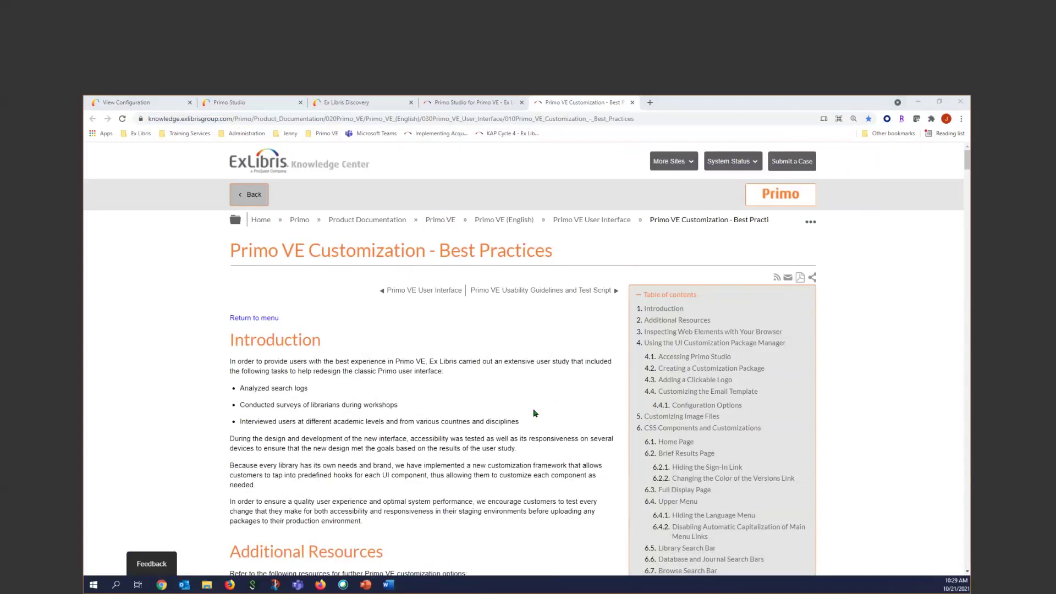
# - Go to the CSS Components and Customizations section and review the Home Page and Brief Results Page components
pyautogui.scroll(-3, 533, 412)
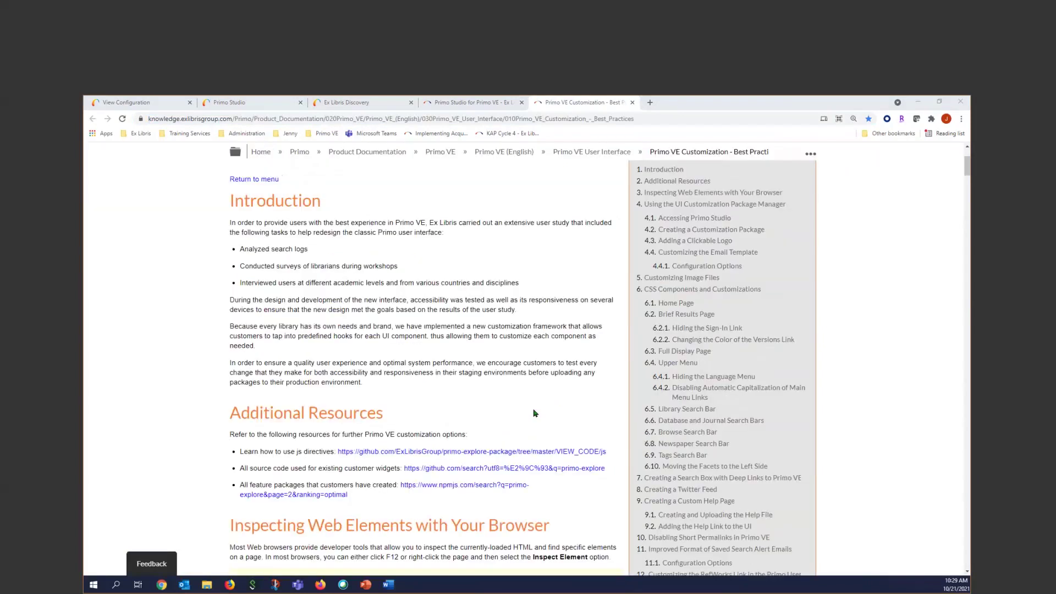
pyautogui.click(693, 290)
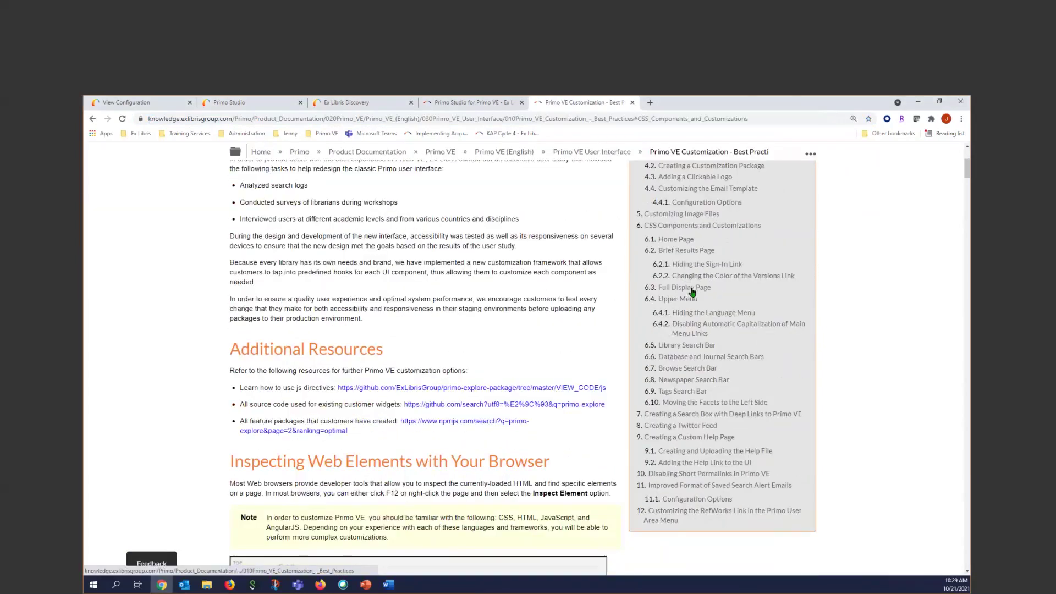
pyautogui.click(673, 225)
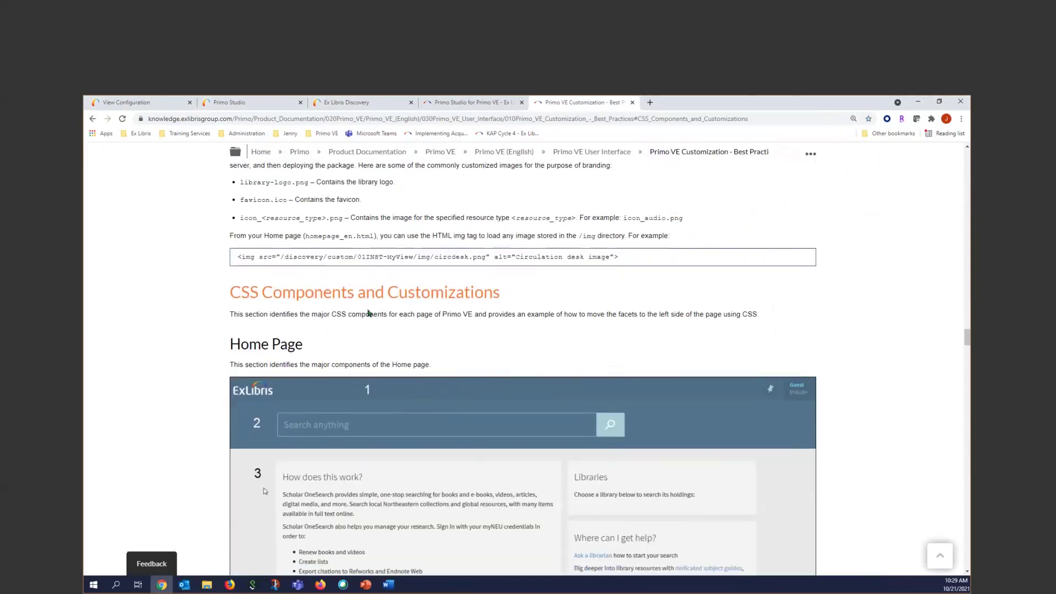
pyautogui.scroll(-3, 360, 337)
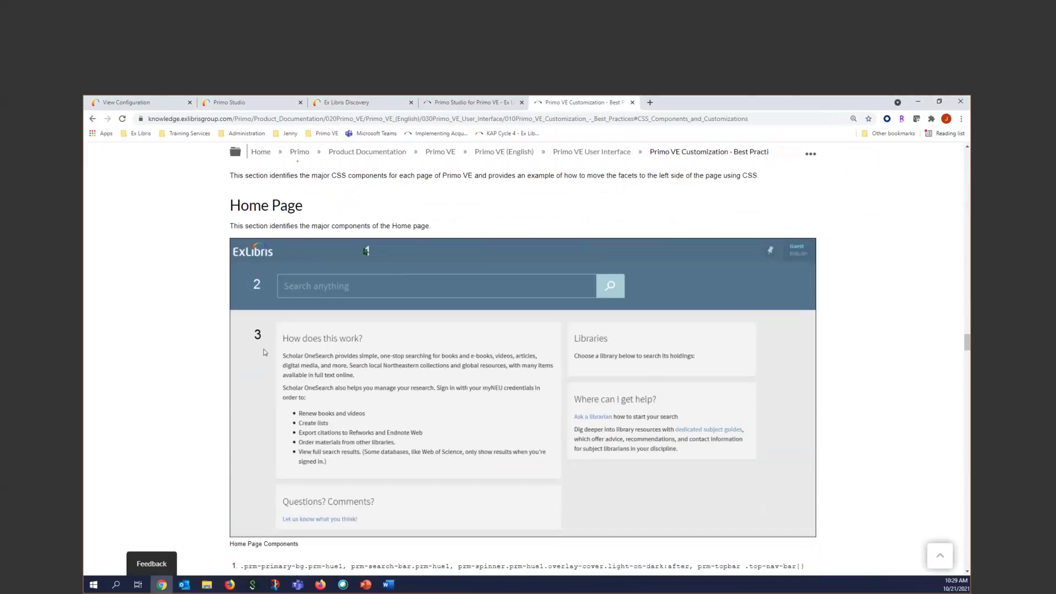
pyautogui.scroll(-2, 563, 452)
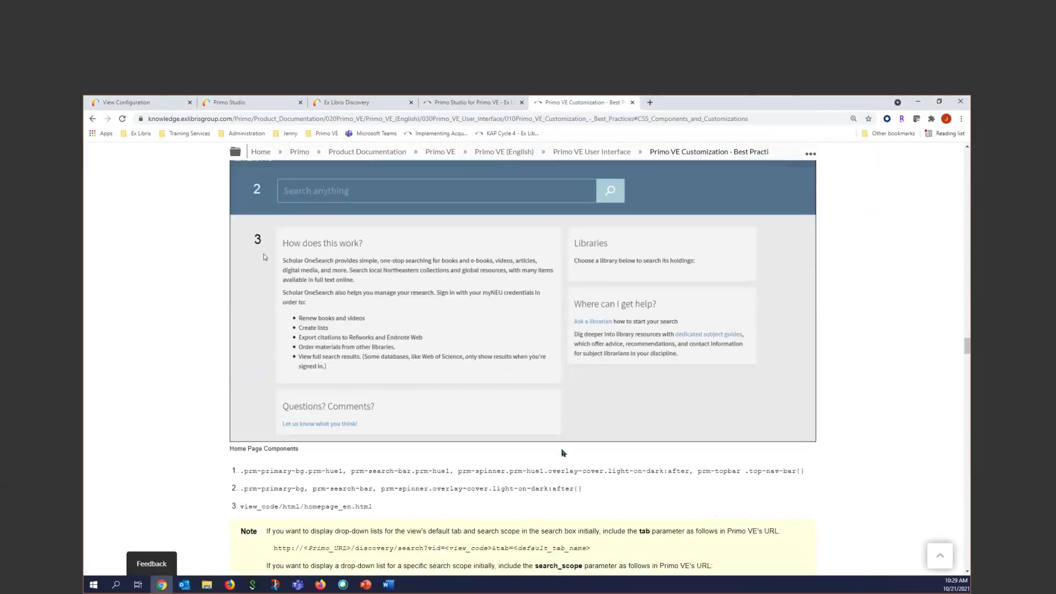
pyautogui.scroll(-2, 563, 453)
pyautogui.scroll(-3, 564, 453)
pyautogui.scroll(-5, 563, 453)
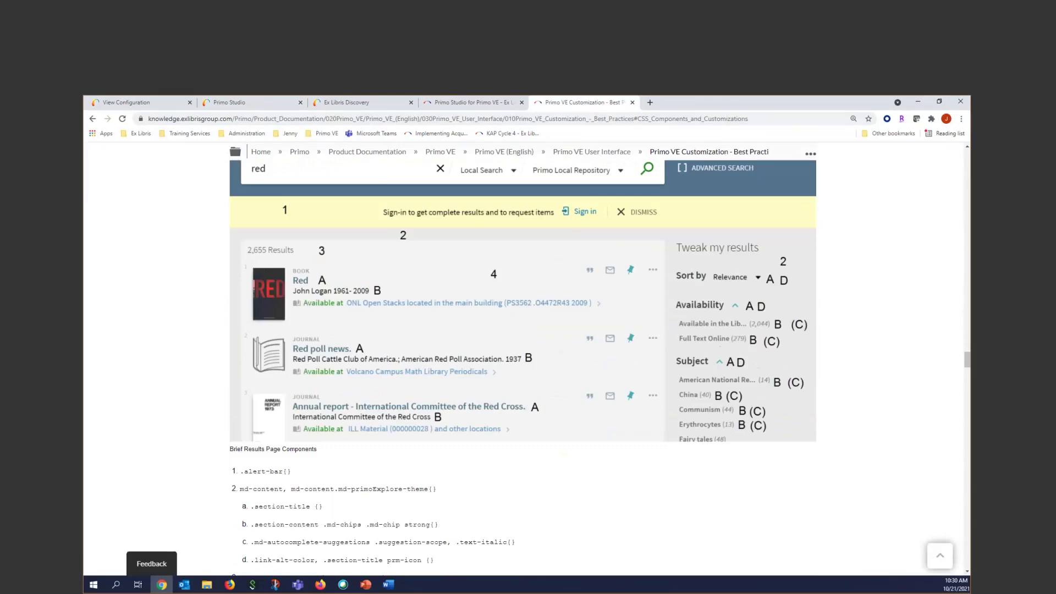
# - Back in Primo Studio, inspect the library logo's code, insert an empty style rule below its max-height rule, and close the inspector
pyautogui.click(254, 106)
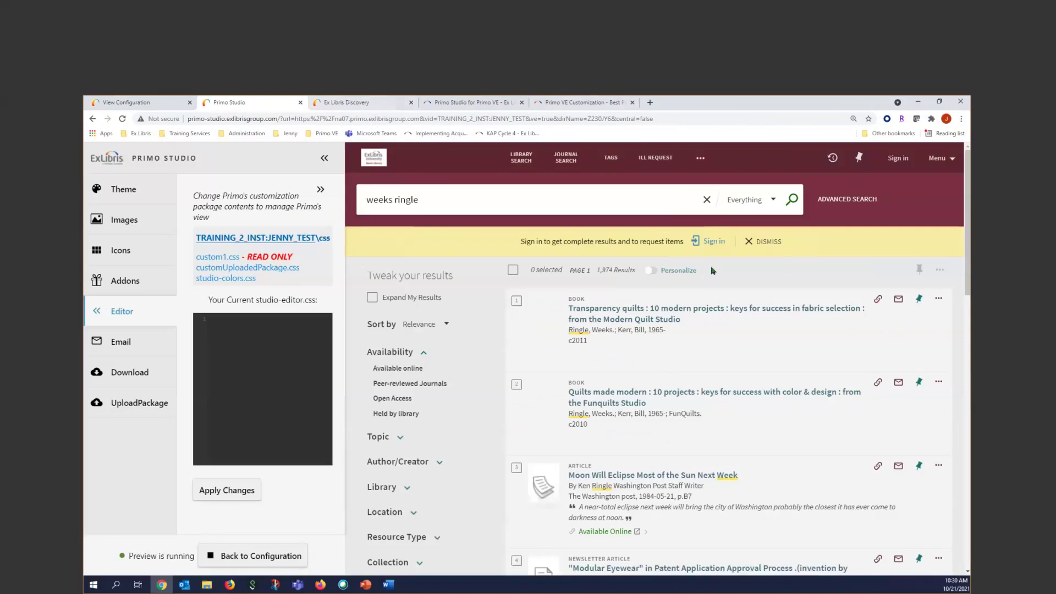
pyautogui.rightClick(375, 159)
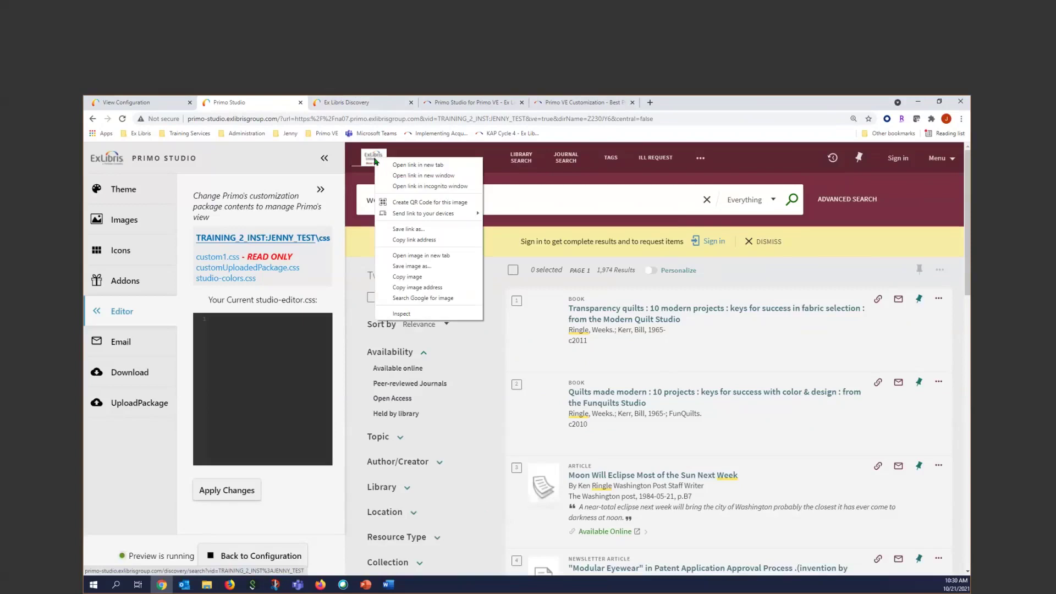
pyautogui.click(401, 314)
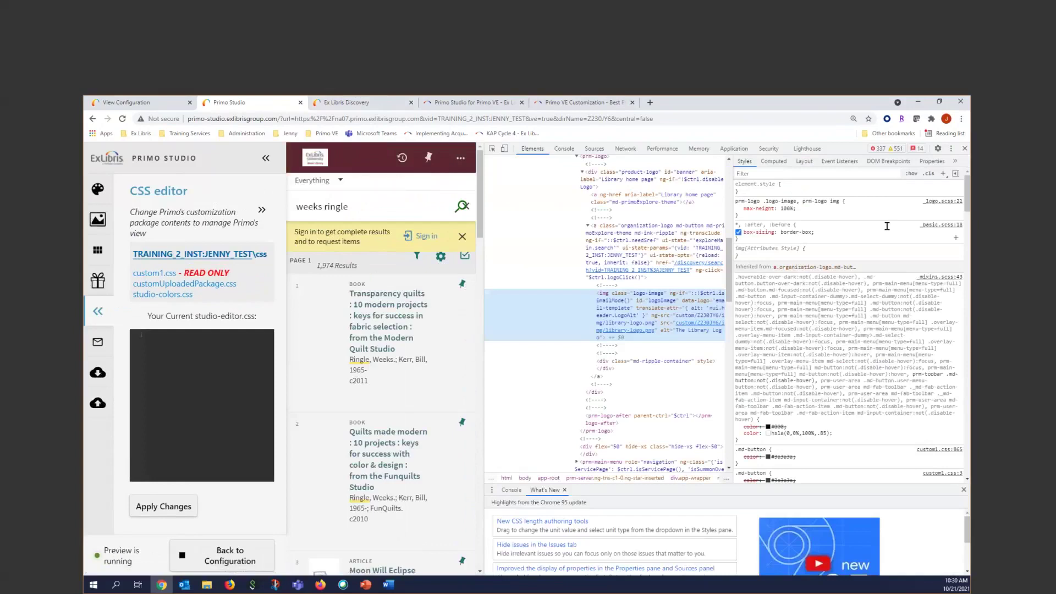
pyautogui.click(850, 212)
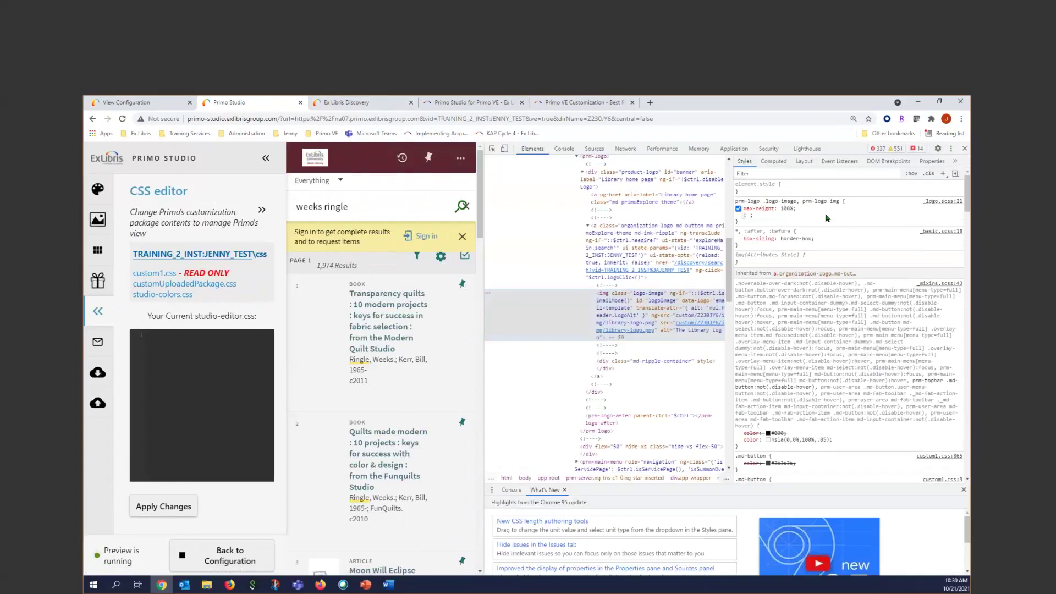
pyautogui.press('Escape')
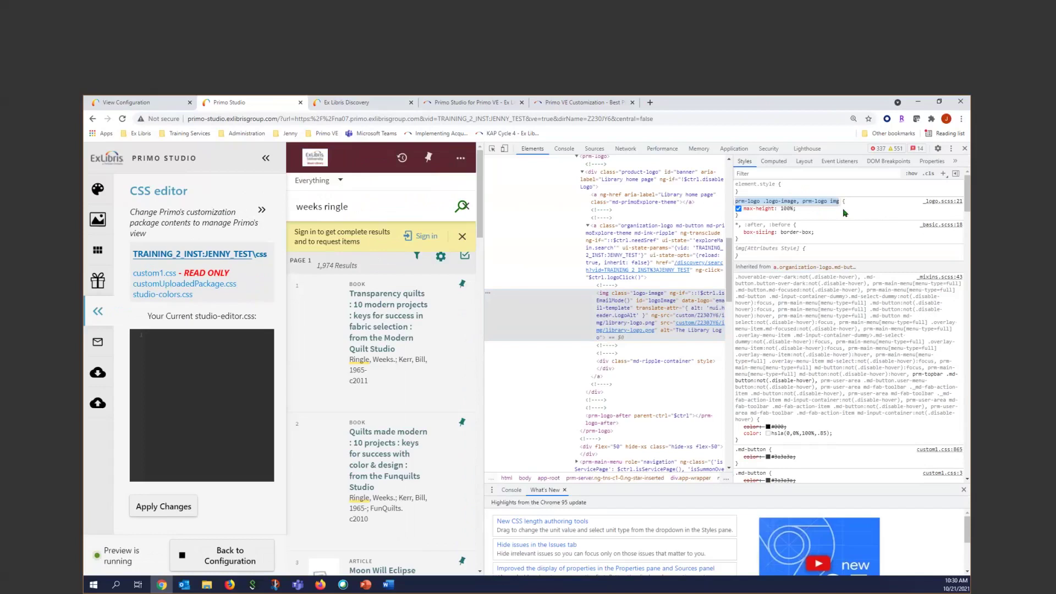
pyautogui.click(957, 216)
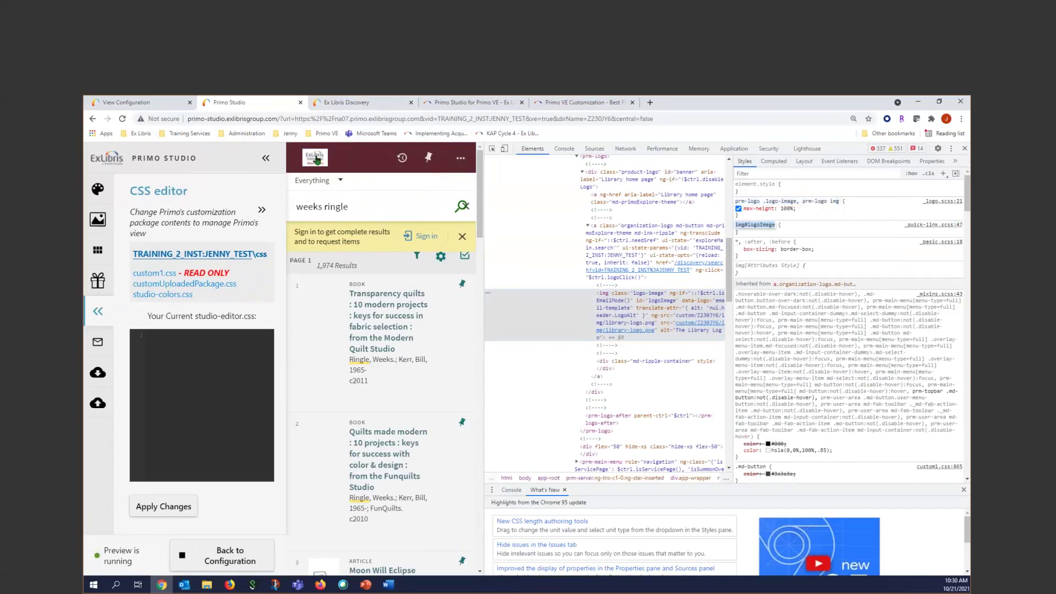
pyautogui.click(964, 148)
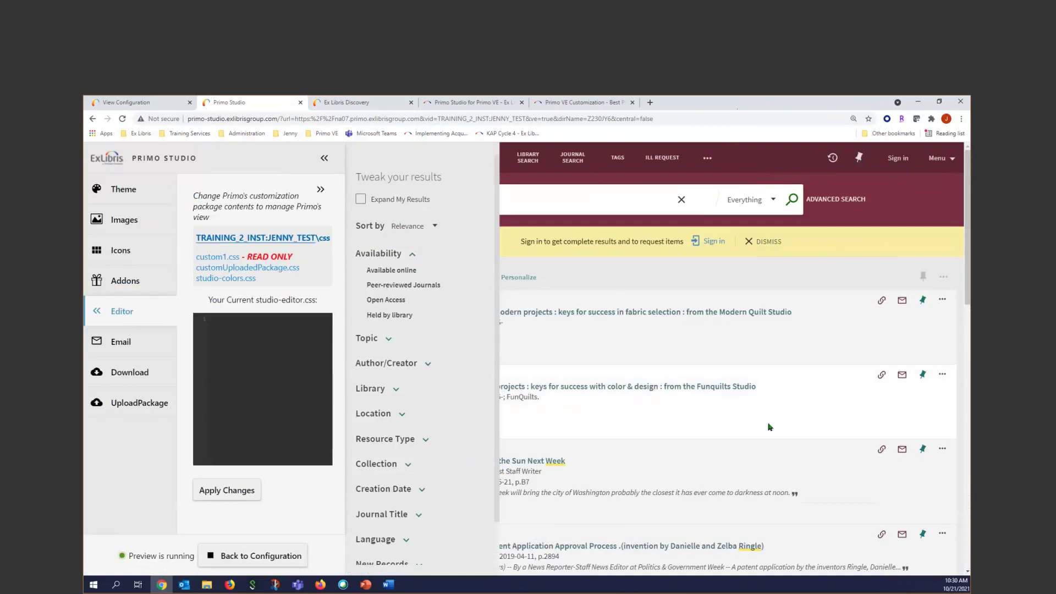
# - Collapse the Studio side panel, inspect the library logo on the results page and review the style rules listed for it
pyautogui.click(325, 159)
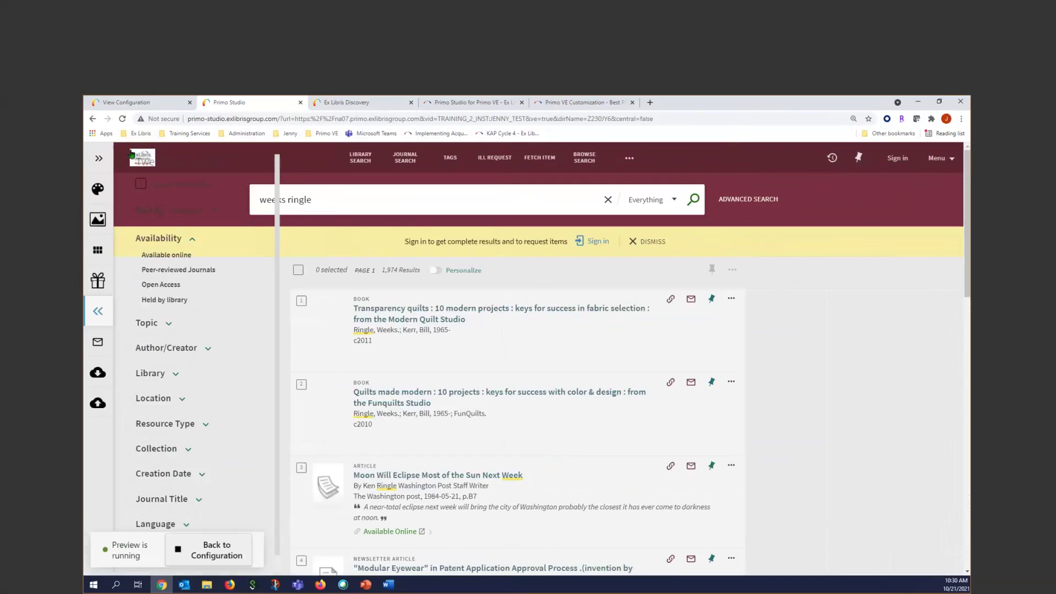
pyautogui.rightClick(150, 160)
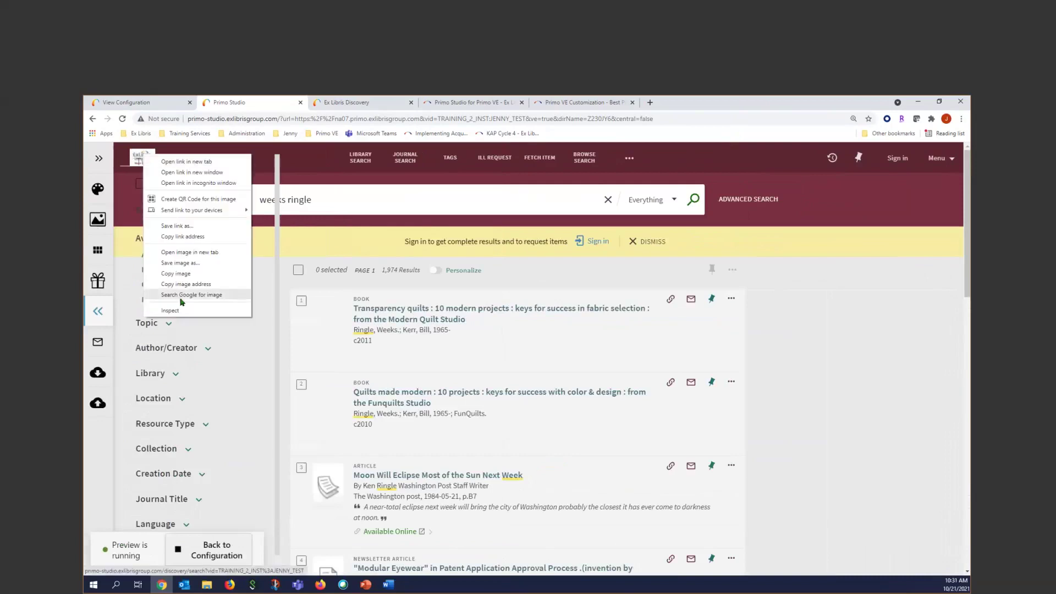
pyautogui.click(170, 310)
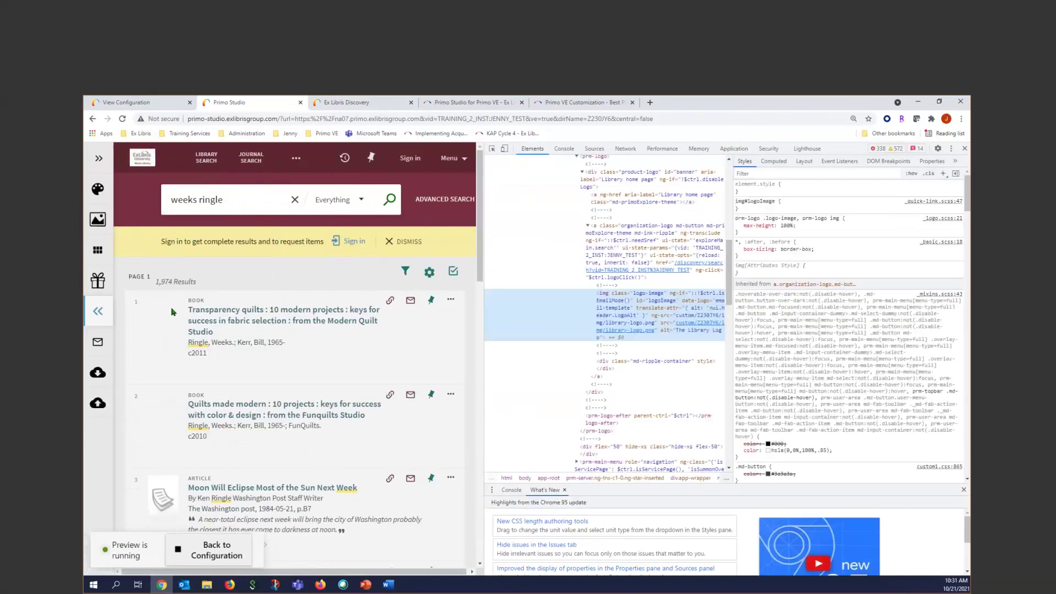
pyautogui.click(823, 232)
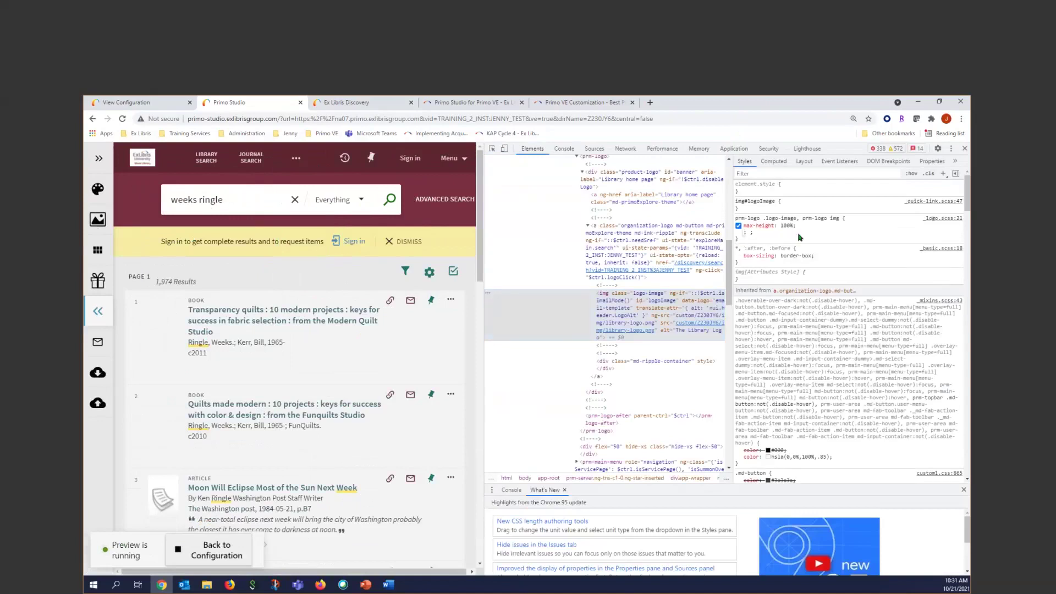
pyautogui.scroll(-3, 818, 333)
pyautogui.scroll(-4, 822, 341)
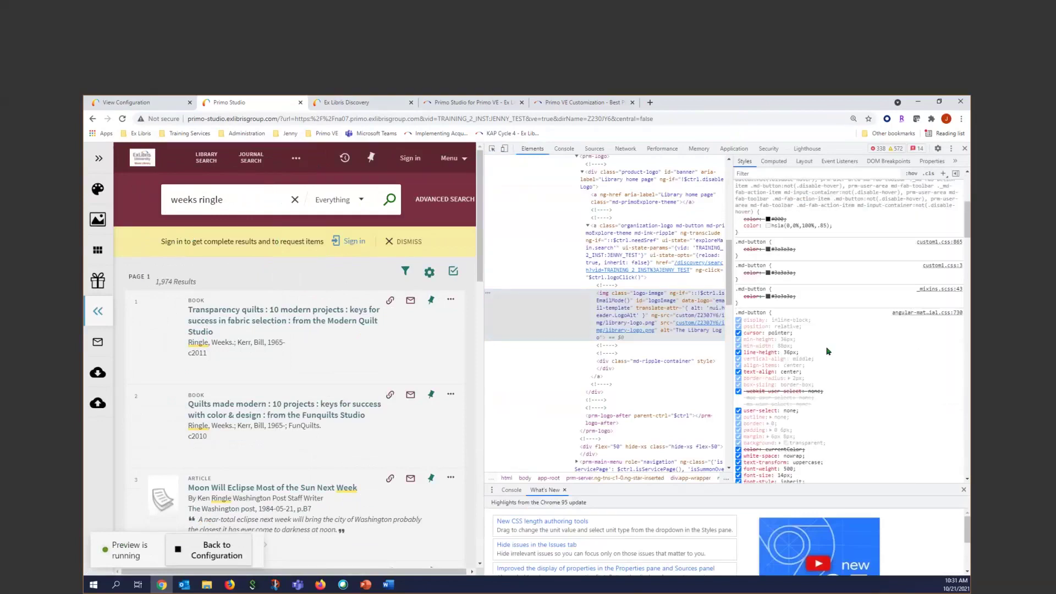
pyautogui.scroll(5, 827, 351)
pyautogui.moveTo(604, 329)
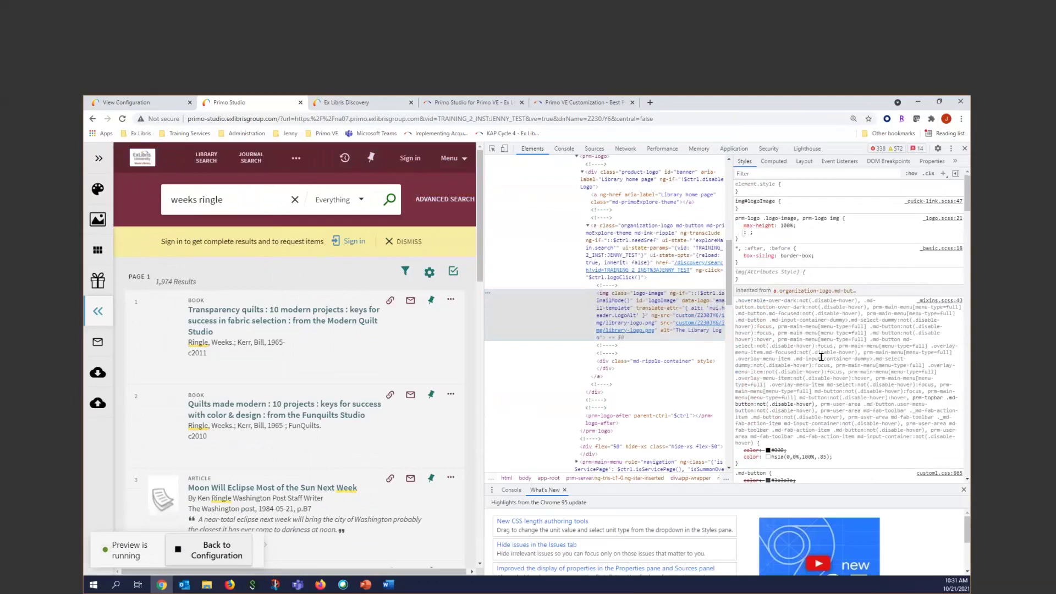
pyautogui.scroll(-5, 821, 357)
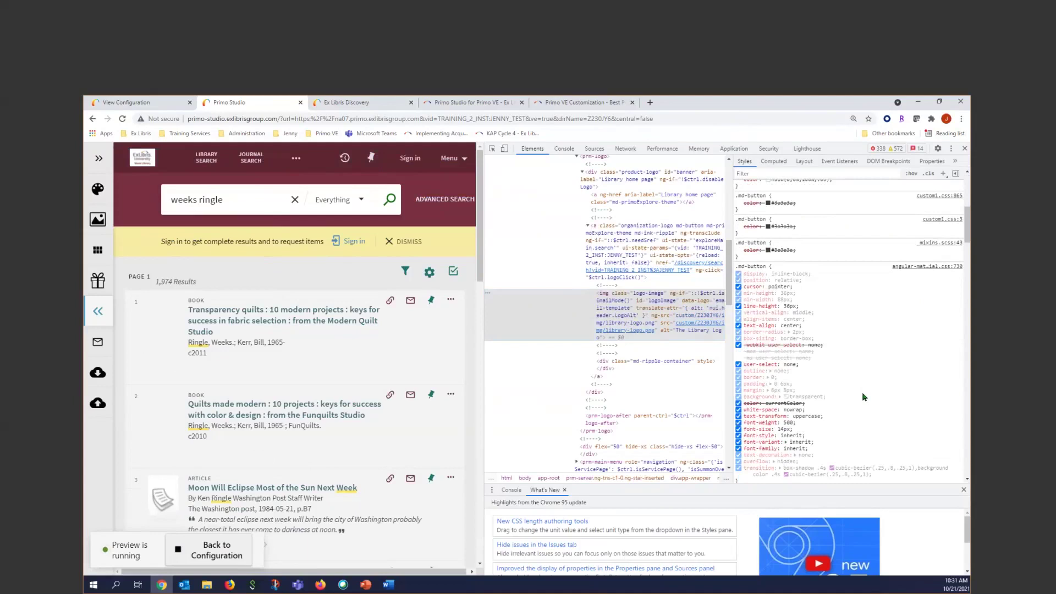
pyautogui.scroll(-3, 863, 397)
pyautogui.scroll(9, 862, 396)
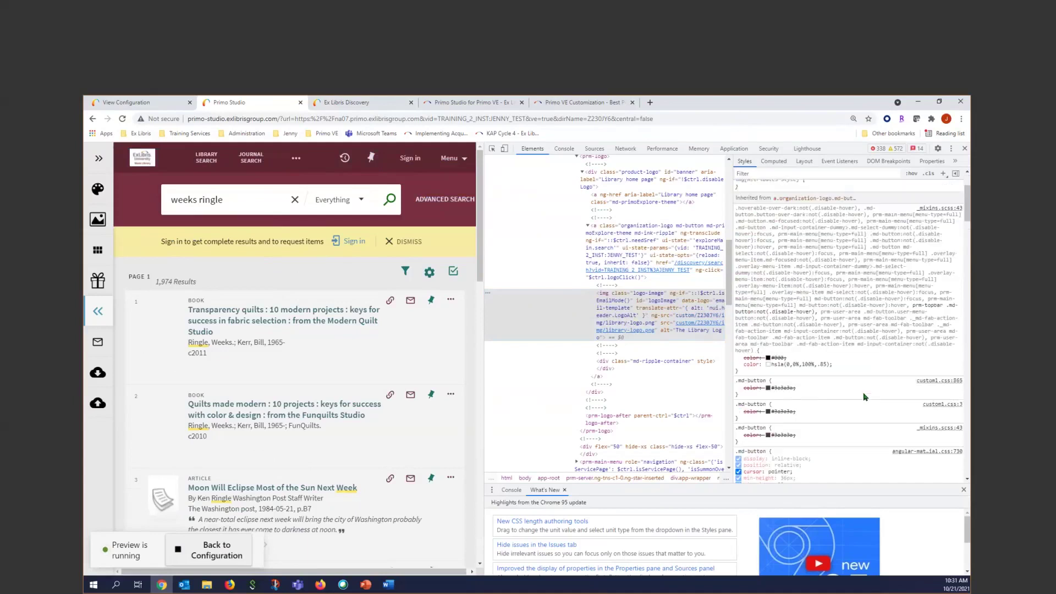
pyautogui.scroll(3, 863, 397)
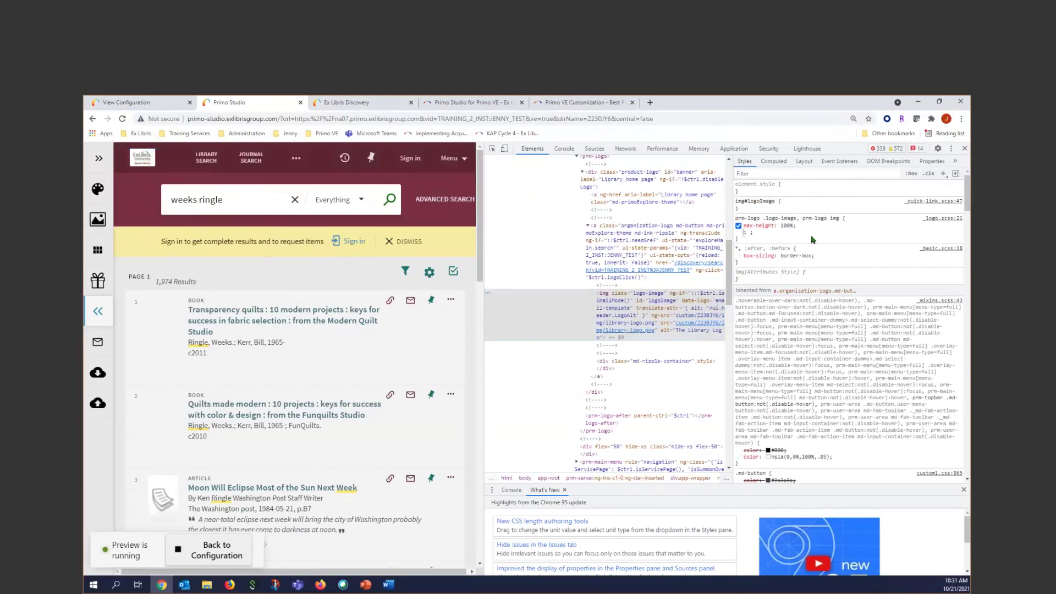
# - Go to the view's home page, enlarge the inspector's styles area, close the inspector and inspect the library logo afresh
pyautogui.click(140, 161)
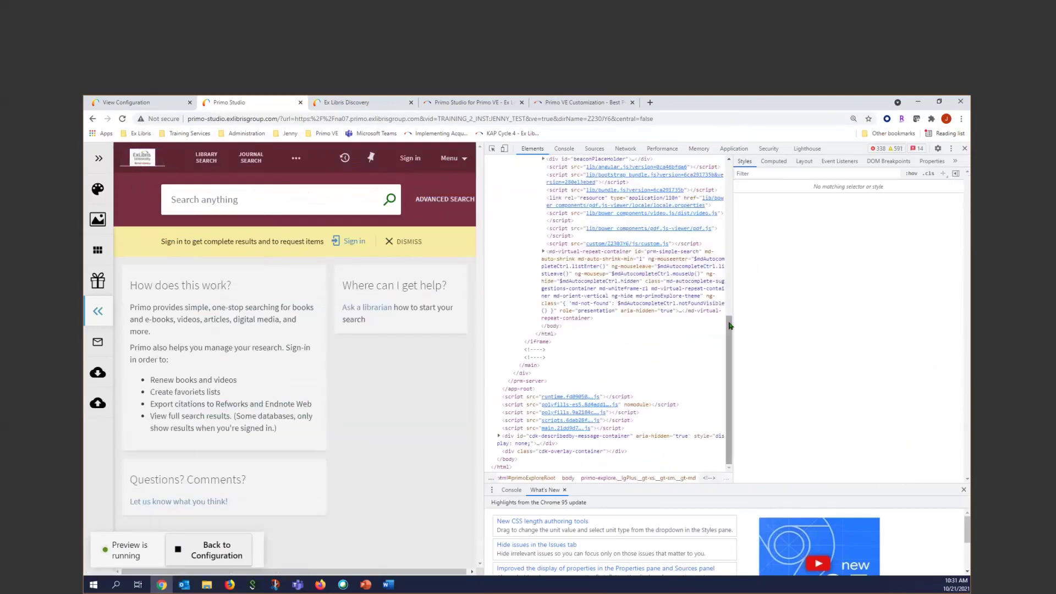
pyautogui.moveTo(733, 308); pyautogui.dragTo(846, 310)
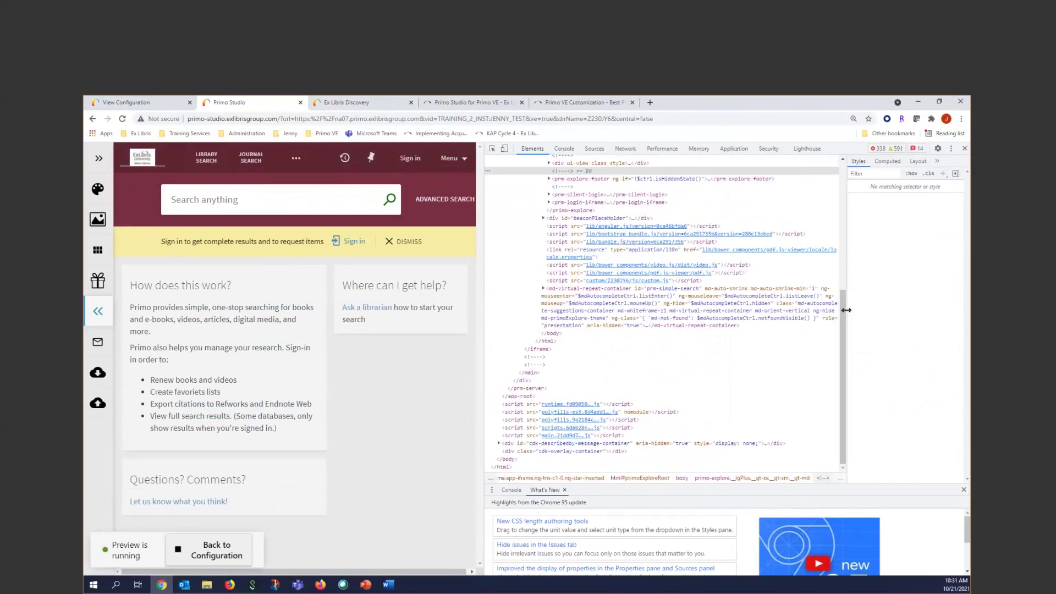
pyautogui.moveTo(846, 310); pyautogui.dragTo(655, 309)
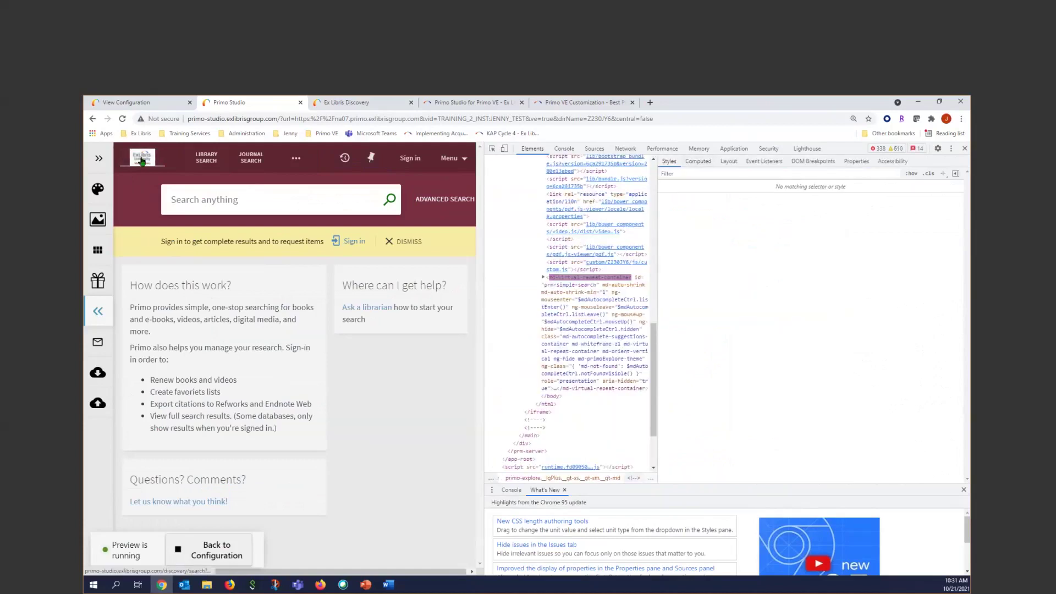
pyautogui.click(964, 149)
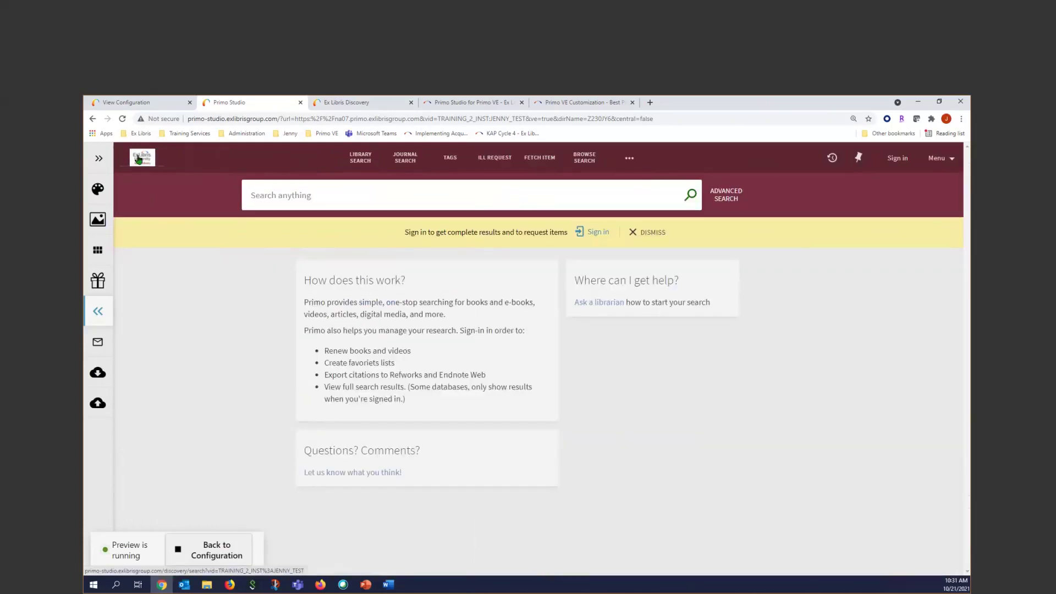
pyautogui.rightClick(141, 157)
pyautogui.click(174, 315)
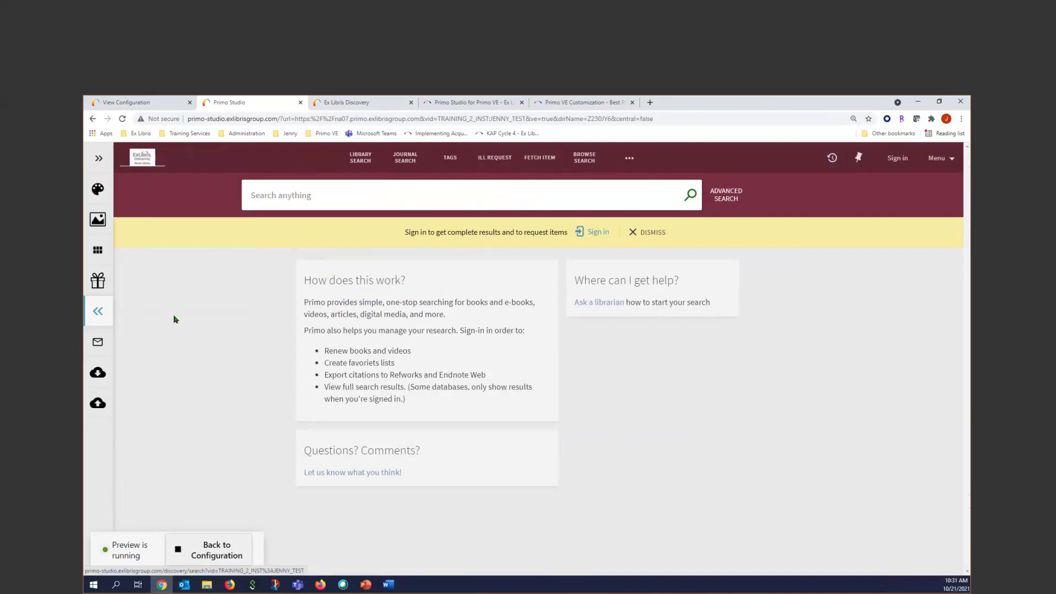
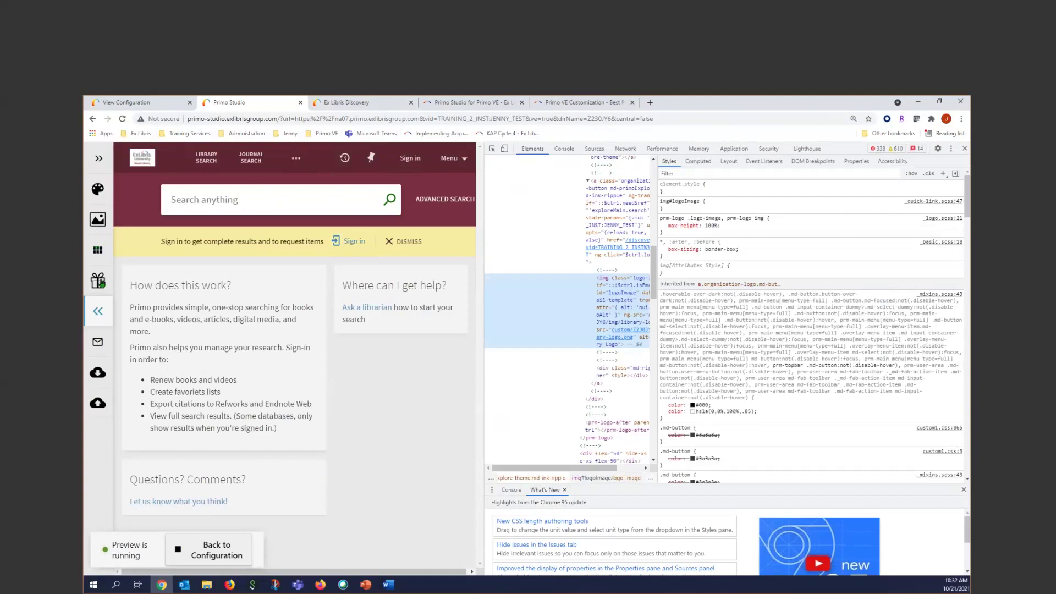
# - Bring back the CSS editor for the view, close the inspector and inspect the library logo again beside the editor
pyautogui.click(99, 311)
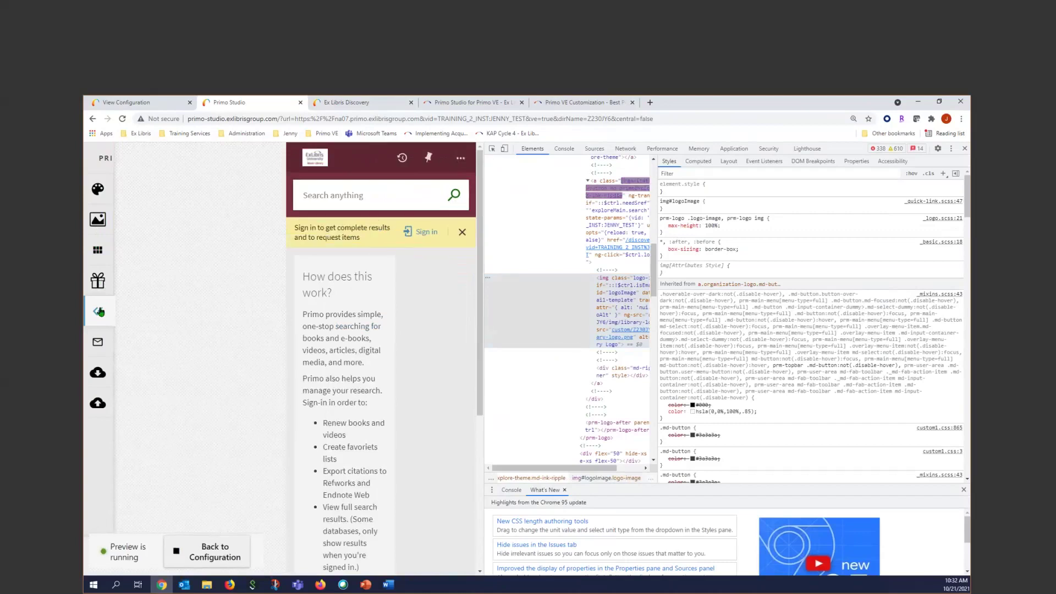
pyautogui.click(99, 340)
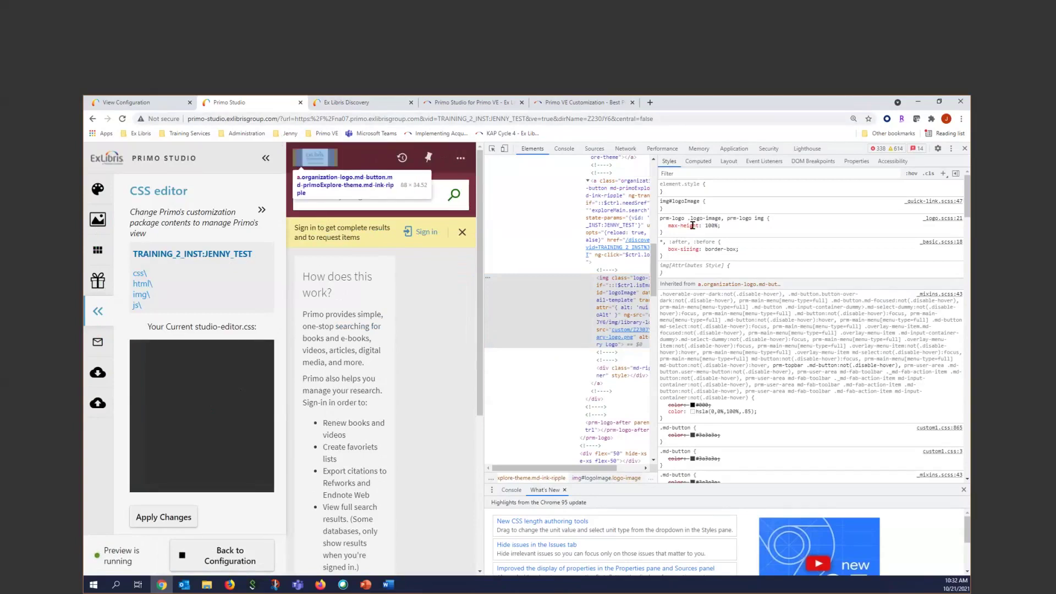
pyautogui.click(766, 254)
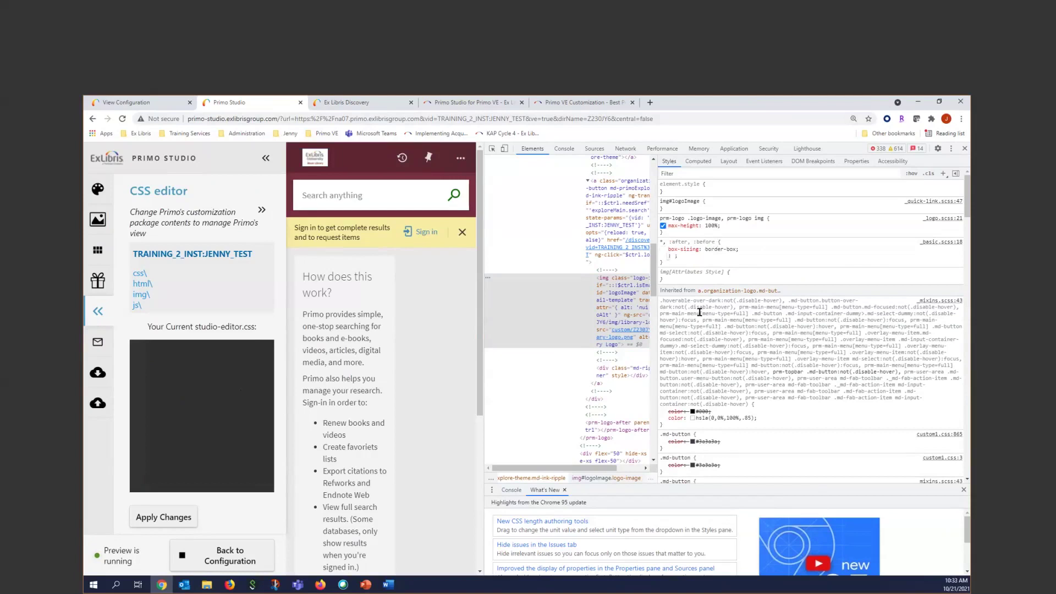
pyautogui.click(965, 150)
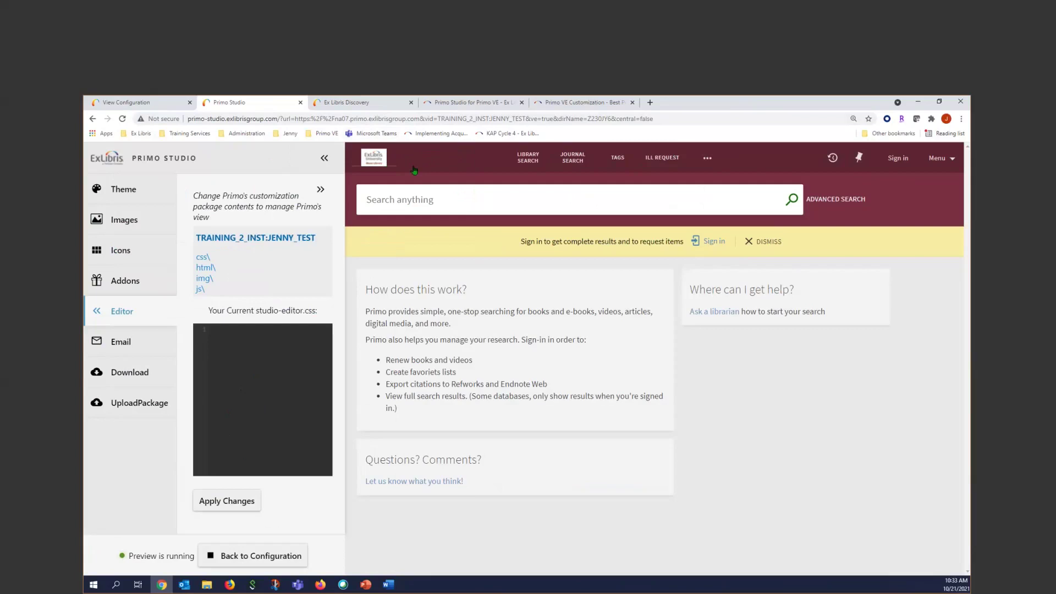
pyautogui.rightClick(381, 159)
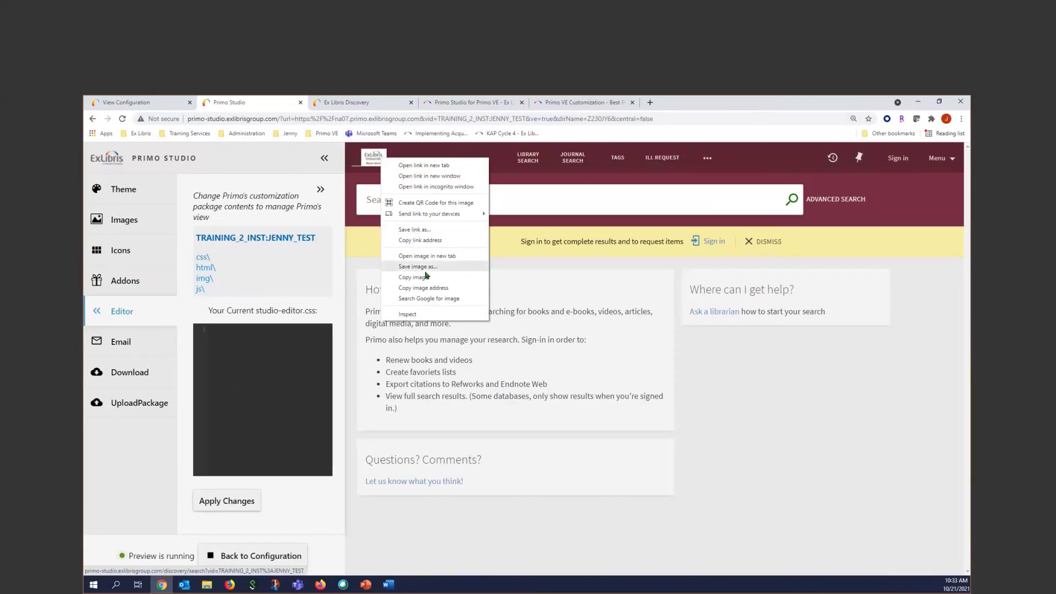
pyautogui.click(408, 314)
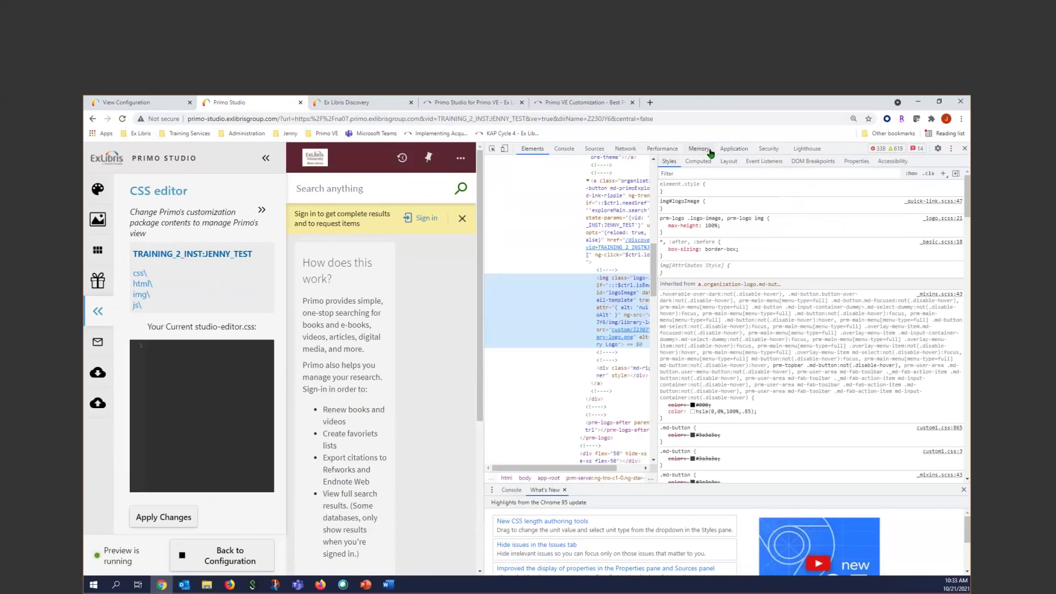
# - Filter the logo's styles by "padding" and test the prm-logo .product-logo rule with its padding switched off and back on
pyautogui.click(672, 175)
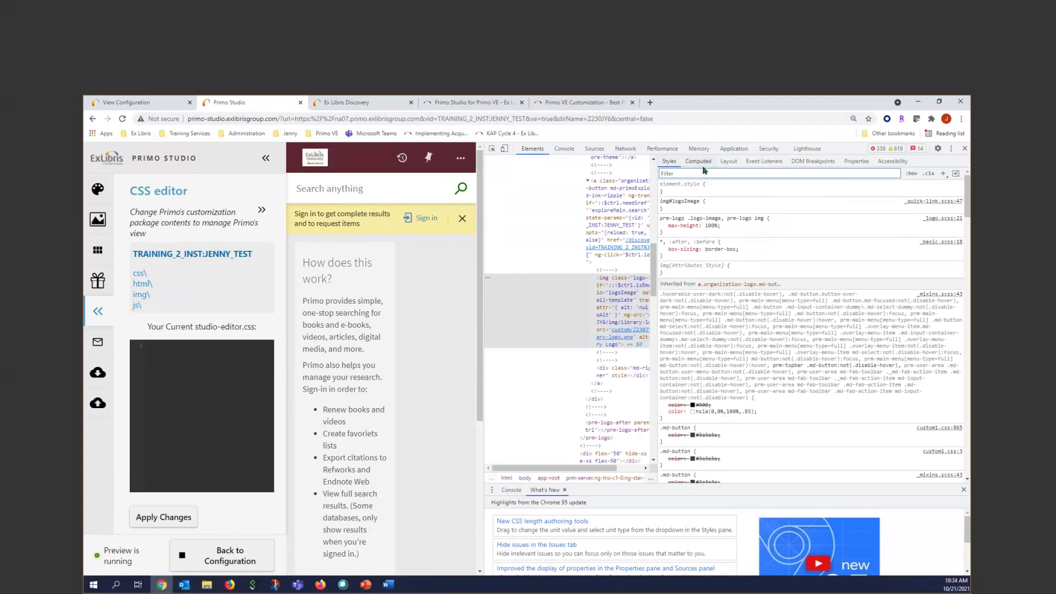
pyautogui.write('padd')
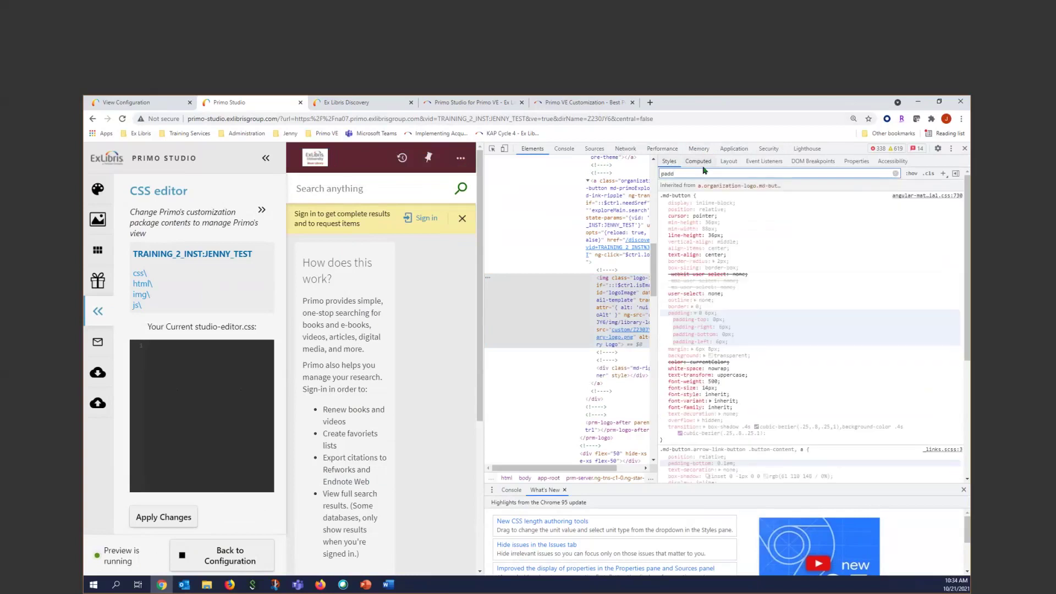
pyautogui.write('ing')
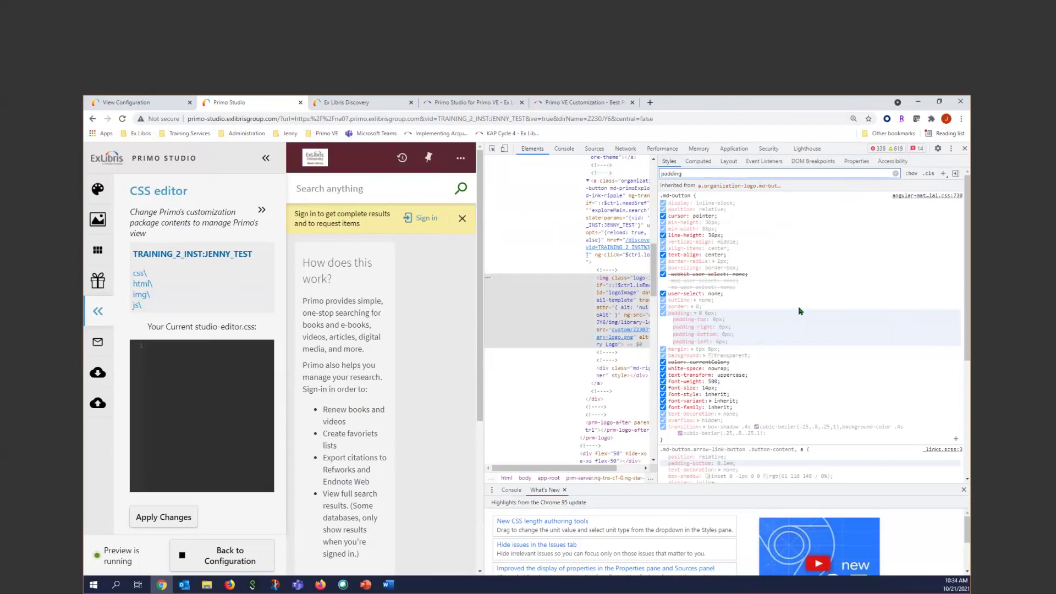
pyautogui.scroll(-5, 801, 311)
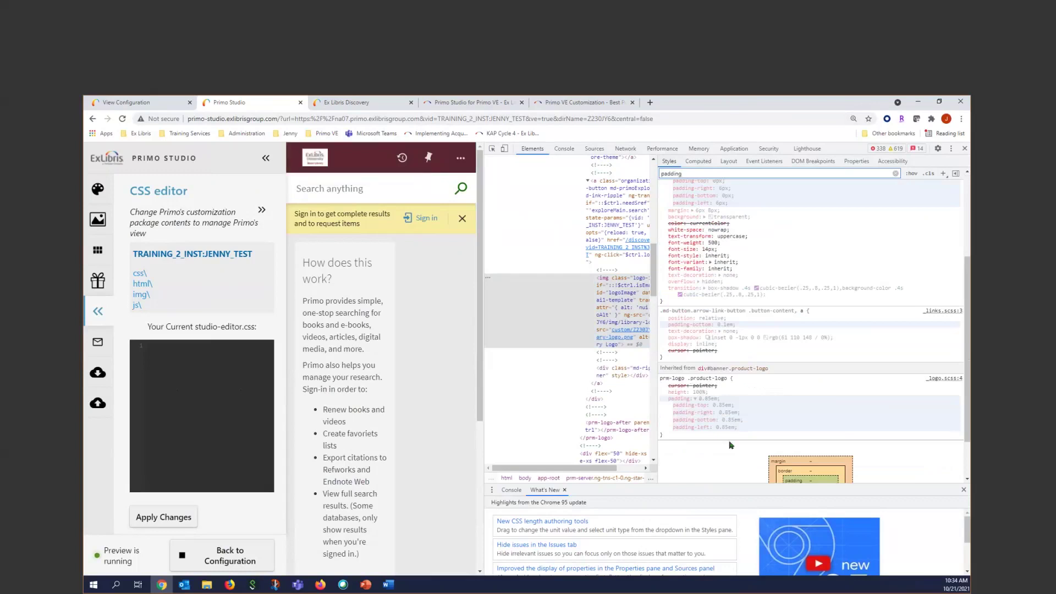
pyautogui.click(663, 399)
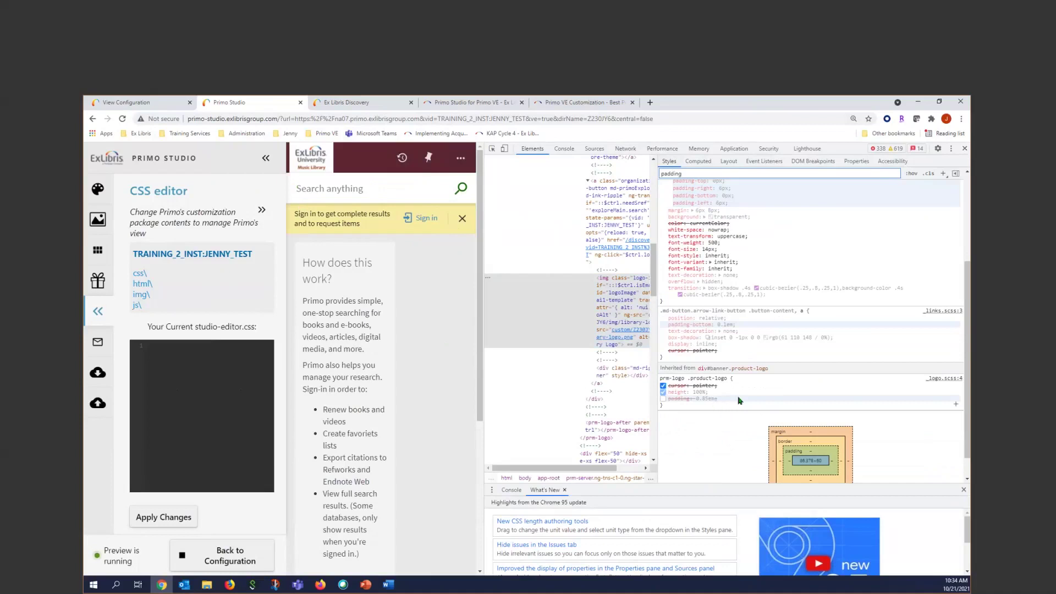
pyautogui.click(706, 398)
pyautogui.click(663, 399)
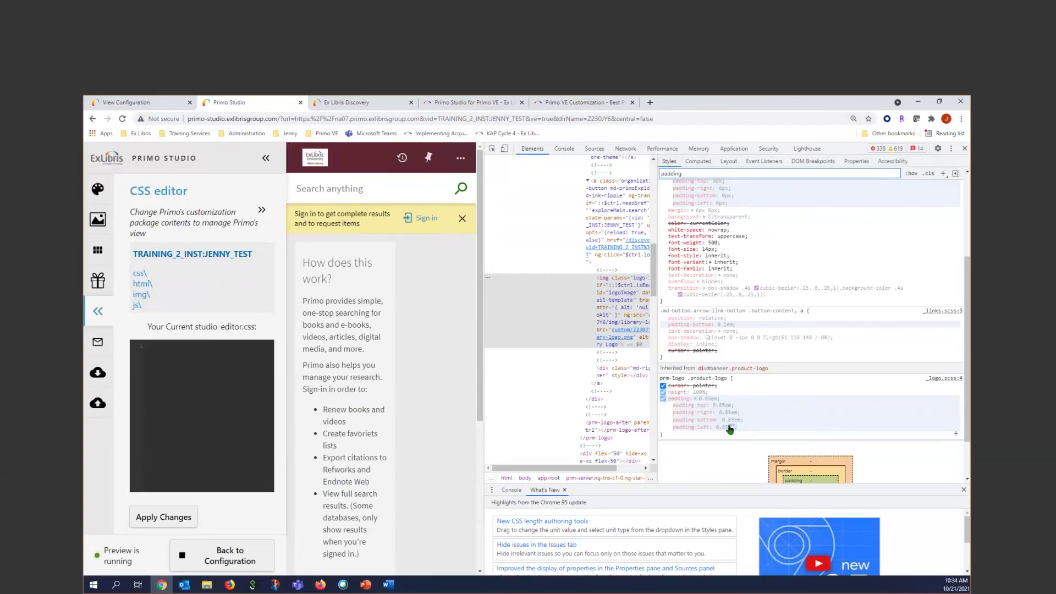
# - Copy the product logo's padding declaration into studio-editor.css, set its value to 0.0em, apply the changes and close the inspector
pyautogui.click(772, 426)
pyautogui.click(742, 398)
pyautogui.click(177, 358)
pyautogui.write('padding: 0.85 em ;')
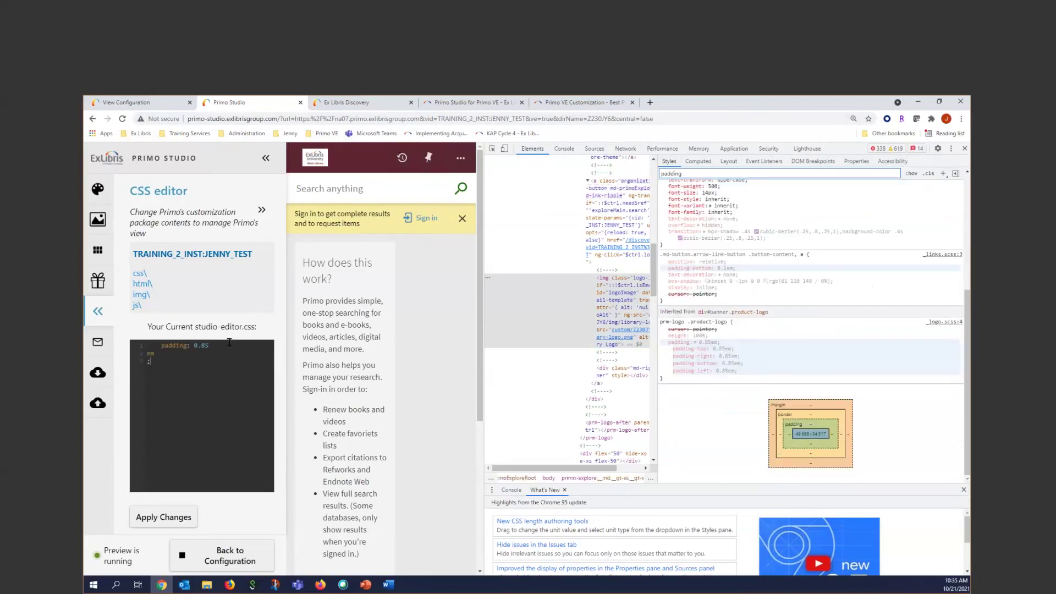
pyautogui.click(145, 355)
pyautogui.press('BackSpace')
pyautogui.press('BackSpace')
pyautogui.press('BackSpace')
pyautogui.write('0')
pyautogui.click(153, 524)
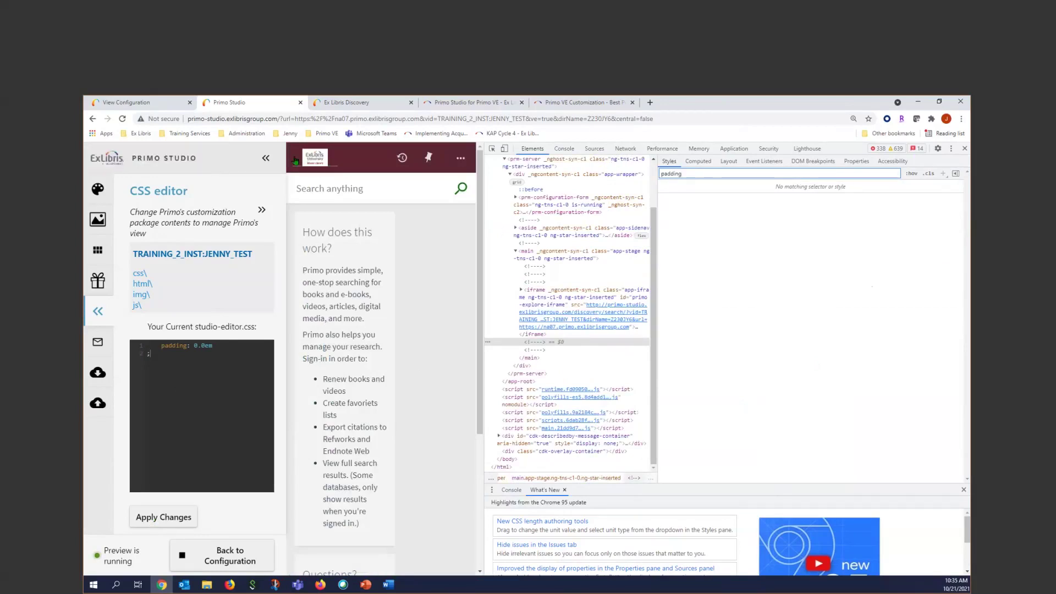
pyautogui.click(964, 148)
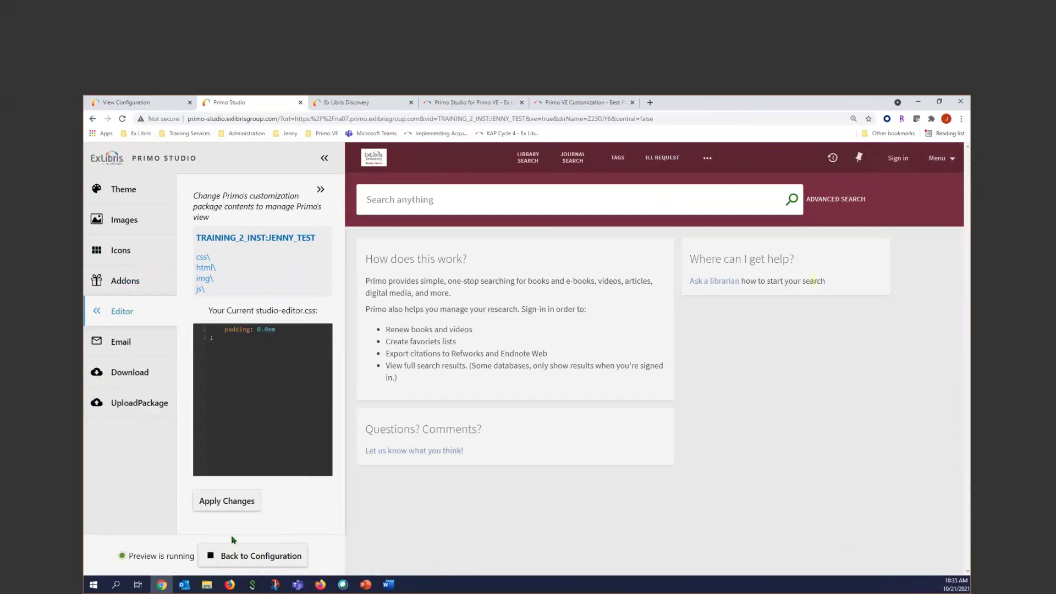
# - Clear the lone padding declaration out of studio-editor.css
pyautogui.hotkey('shift', 'Home')
pyautogui.press('BackSpace')
pyautogui.write('padding: 0.85 em ;')
pyautogui.press('BackSpace')
pyautogui.press('BackSpace')
pyautogui.press('BackSpace')
pyautogui.press('BackSpace')
pyautogui.press('BackSpace')
pyautogui.press('BackSpace')
pyautogui.press('BackSpace')
pyautogui.press('BackSpace')
pyautogui.press('BackSpace')
pyautogui.press('BackSpace')
pyautogui.press('BackSpace')
pyautogui.press('BackSpace')
pyautogui.press('BackSpace')
pyautogui.press('BackSpace')
pyautogui.press('BackSpace')
pyautogui.press('BackSpace')
pyautogui.press('BackSpace')
pyautogui.press('BackSpace')
# - Switch to Word for the prm-logo .product-logo rule, put it in studio-editor.css with cursor pointer, height 100% and padding 0em, and apply it
pyautogui.click(119, 344)
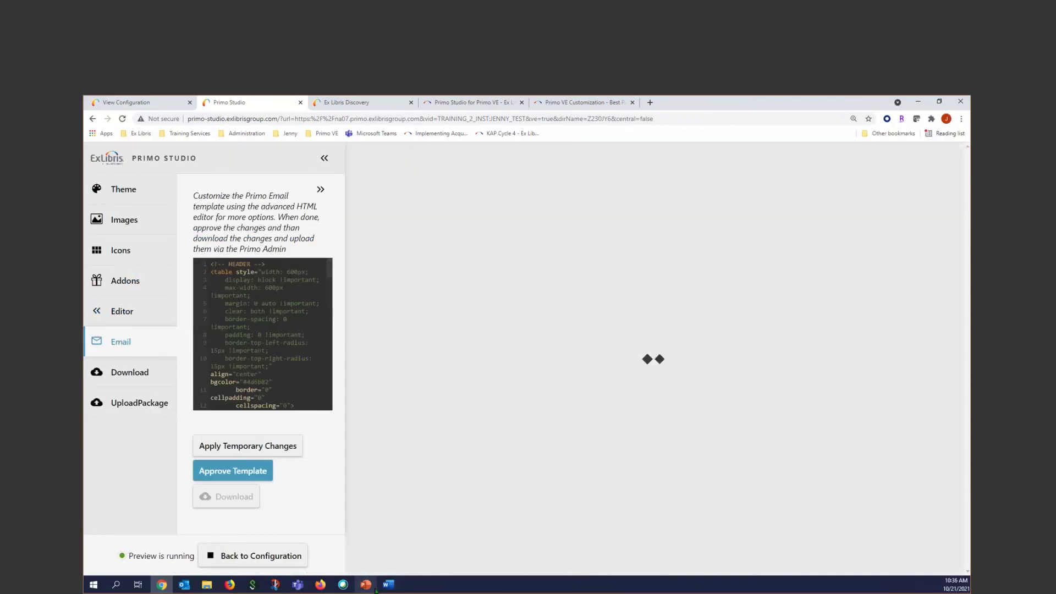
pyautogui.moveTo(372, 586)
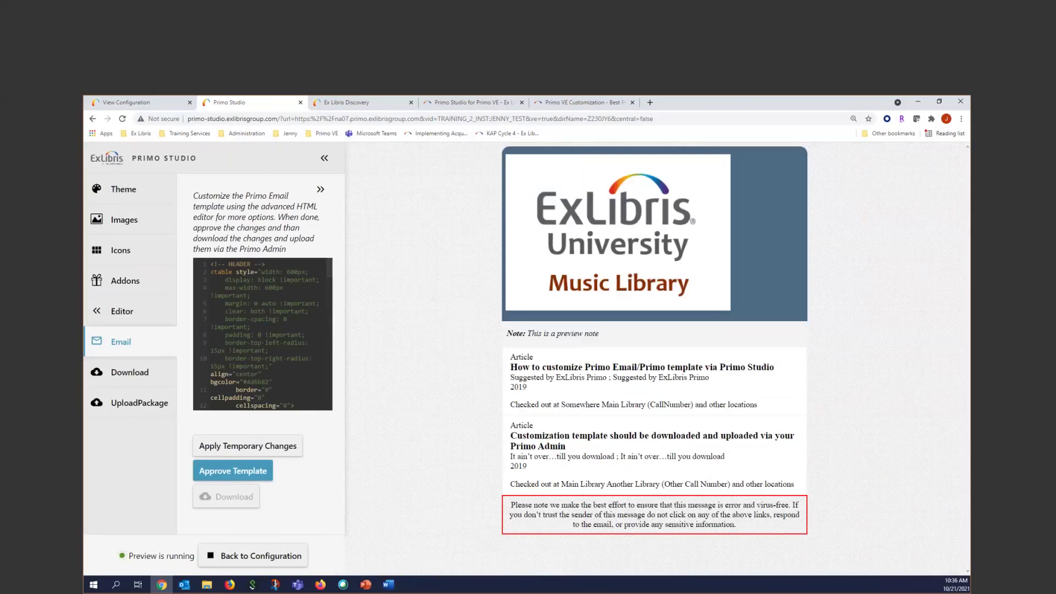
pyautogui.click(388, 584)
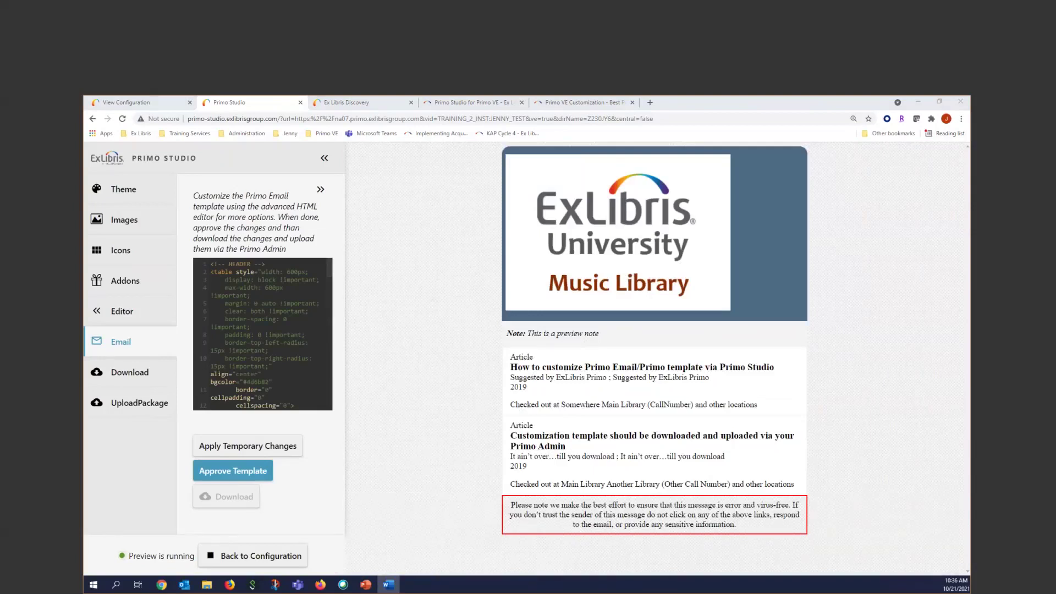
pyautogui.click(124, 311)
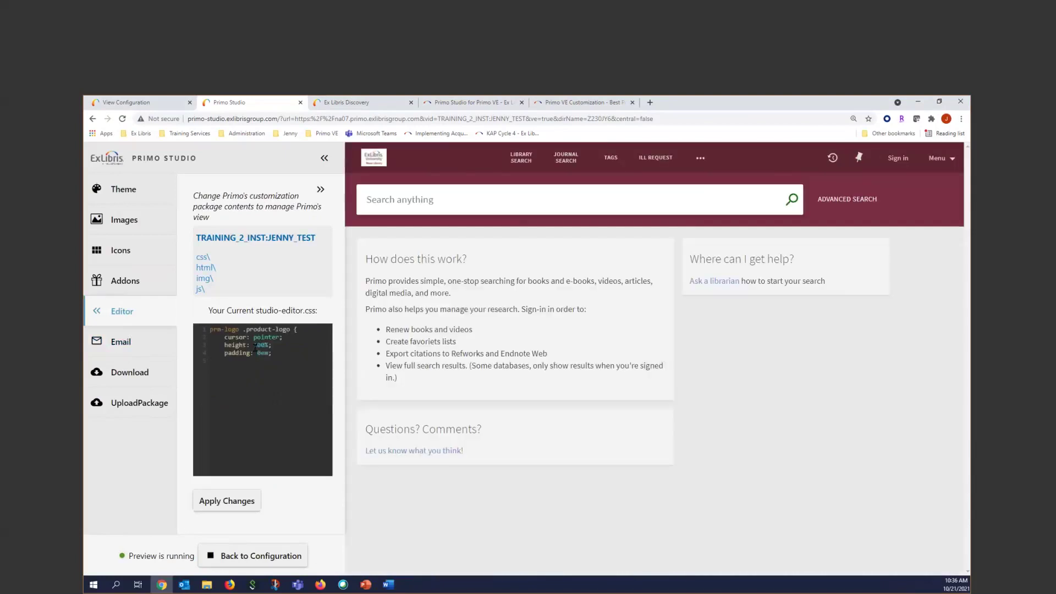
pyautogui.click(226, 501)
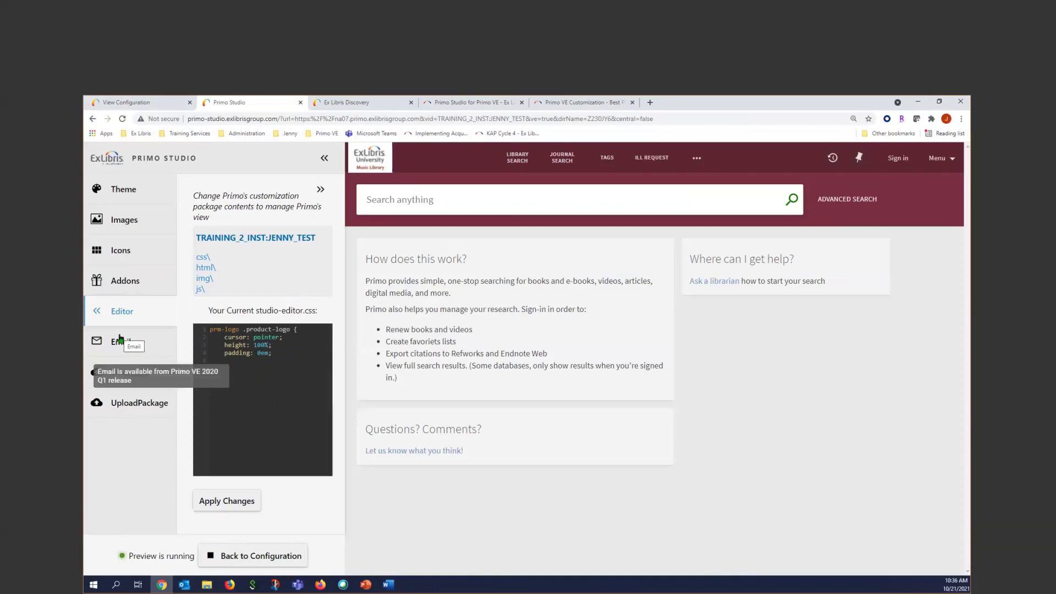
# - Apply the stylesheet changes and open homepage_en.html from the package's html\homepage folder for editing
pyautogui.click(233, 501)
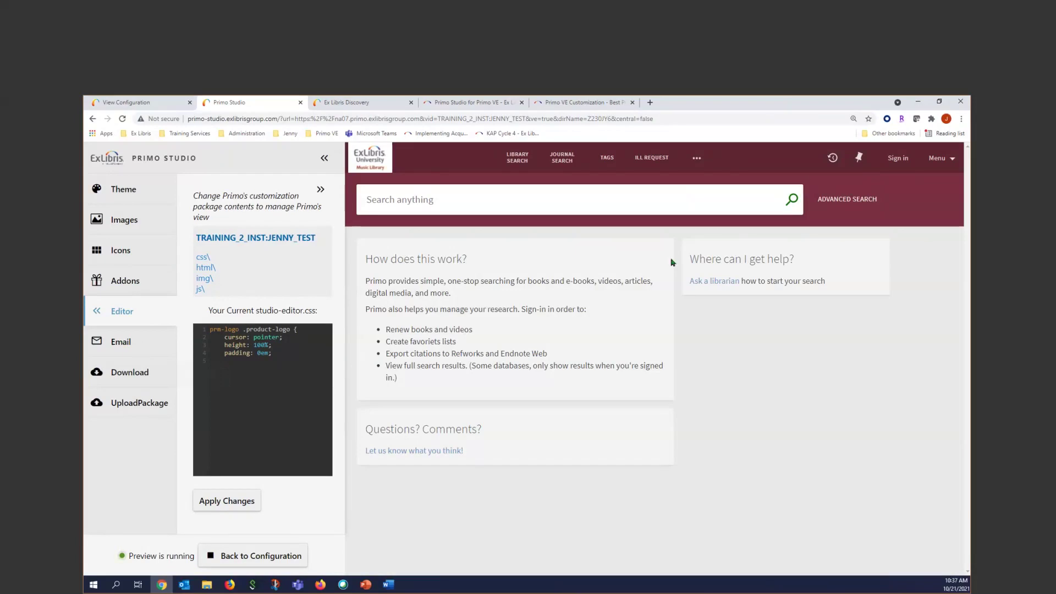
pyautogui.click(201, 268)
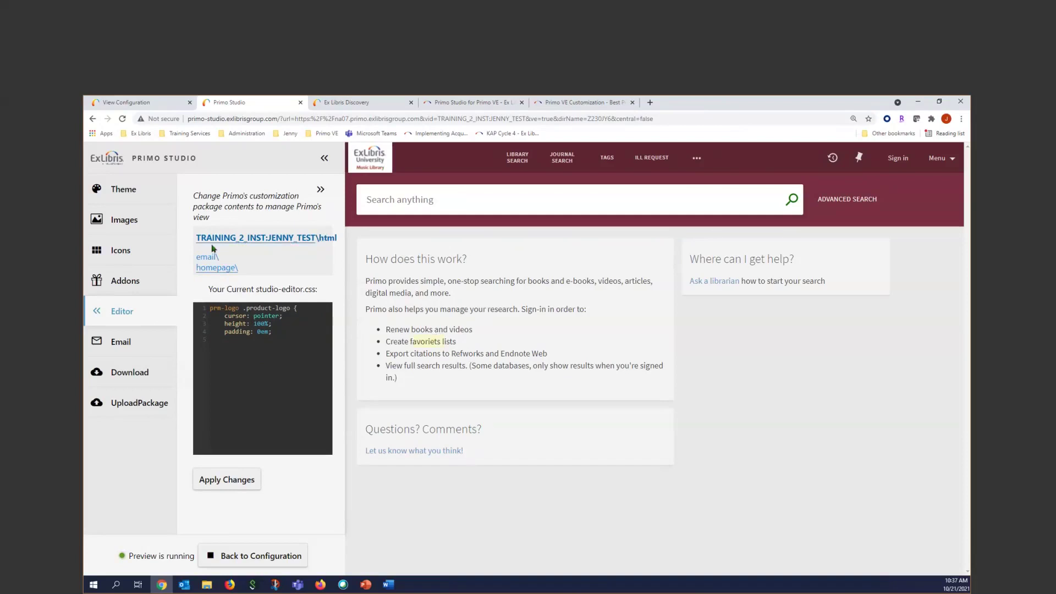
pyautogui.click(223, 269)
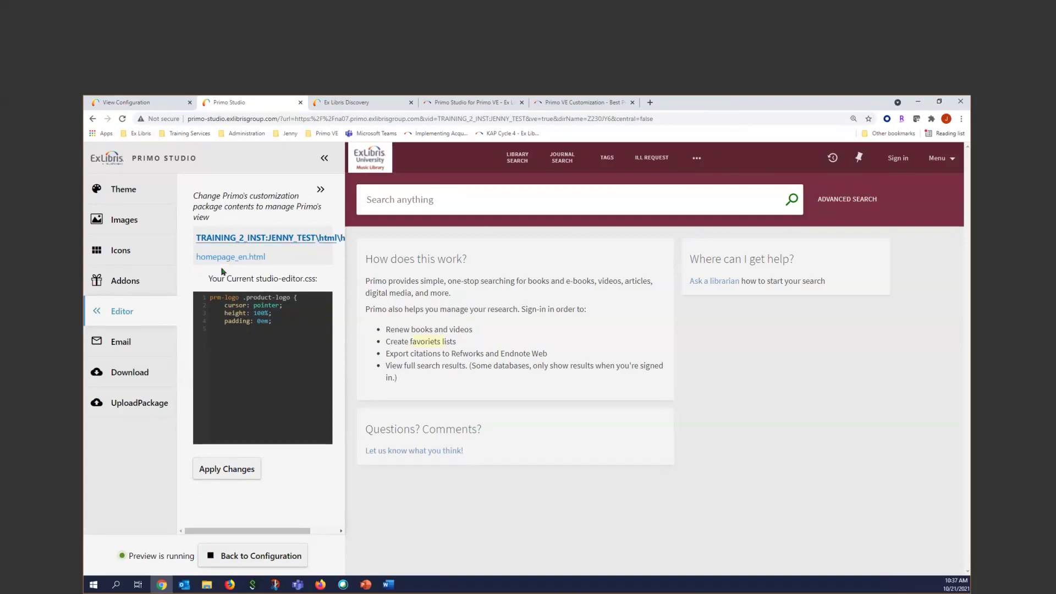
pyautogui.click(221, 257)
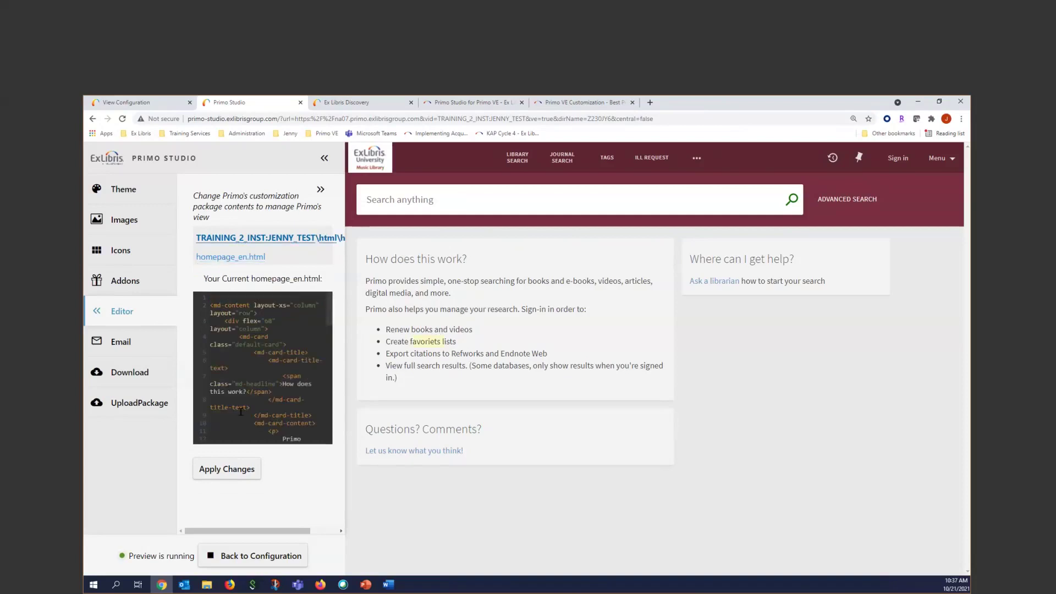
# - Correct the misspelled "favoriets" to "favorites" in the list of homepage_en.html and apply the changes
pyautogui.scroll(-2, 248, 404)
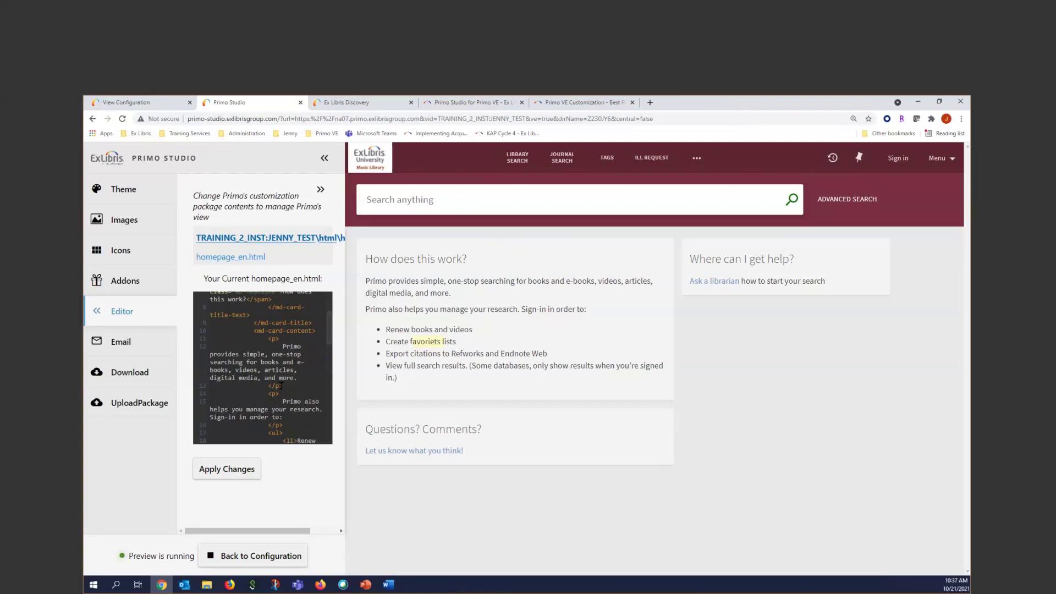
pyautogui.scroll(-2, 281, 386)
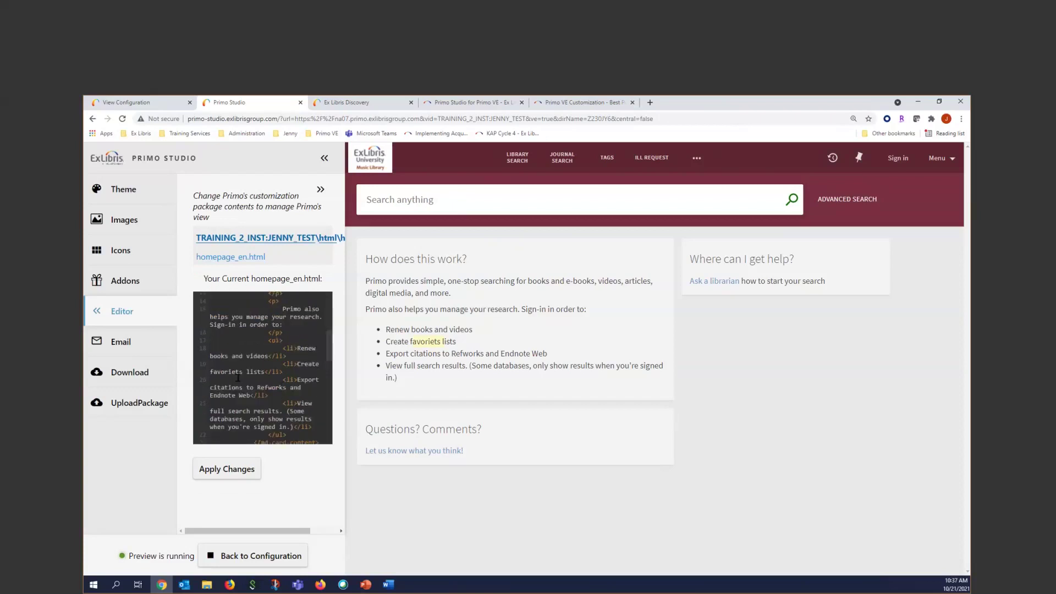
pyautogui.press('BackSpace')
pyautogui.press('BackSpace')
pyautogui.write('te')
pyautogui.click(223, 469)
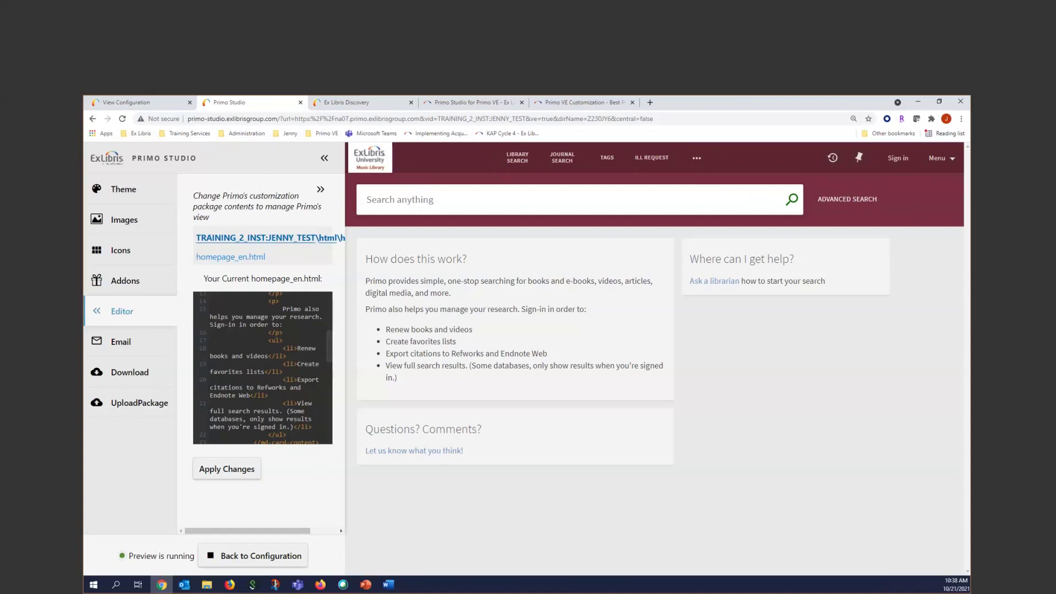
# - View the files in the customization package's js folder and the Primo email template with its preview
pyautogui.click(226, 243)
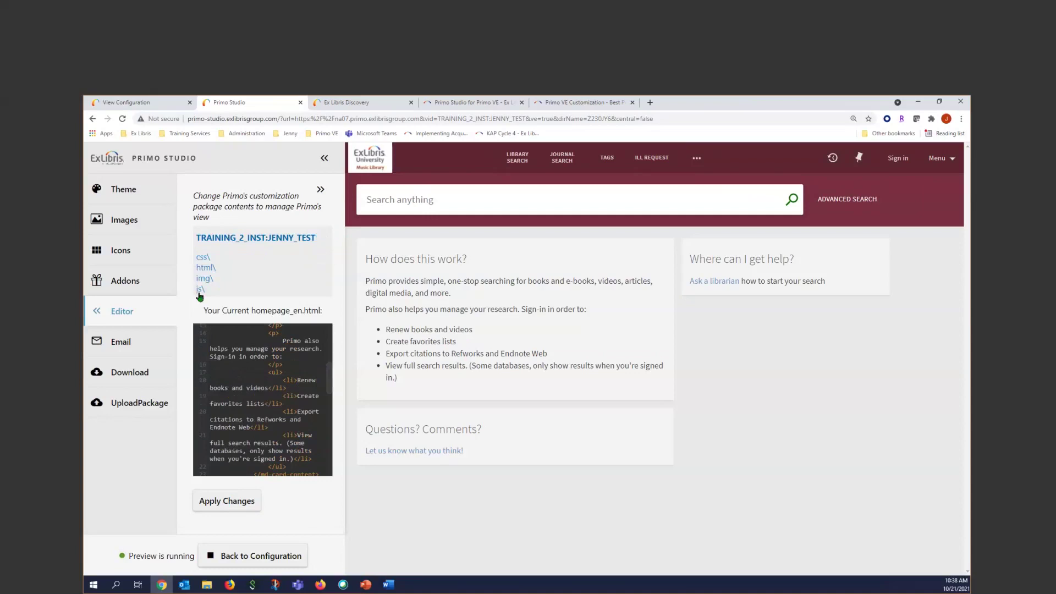
pyautogui.click(200, 290)
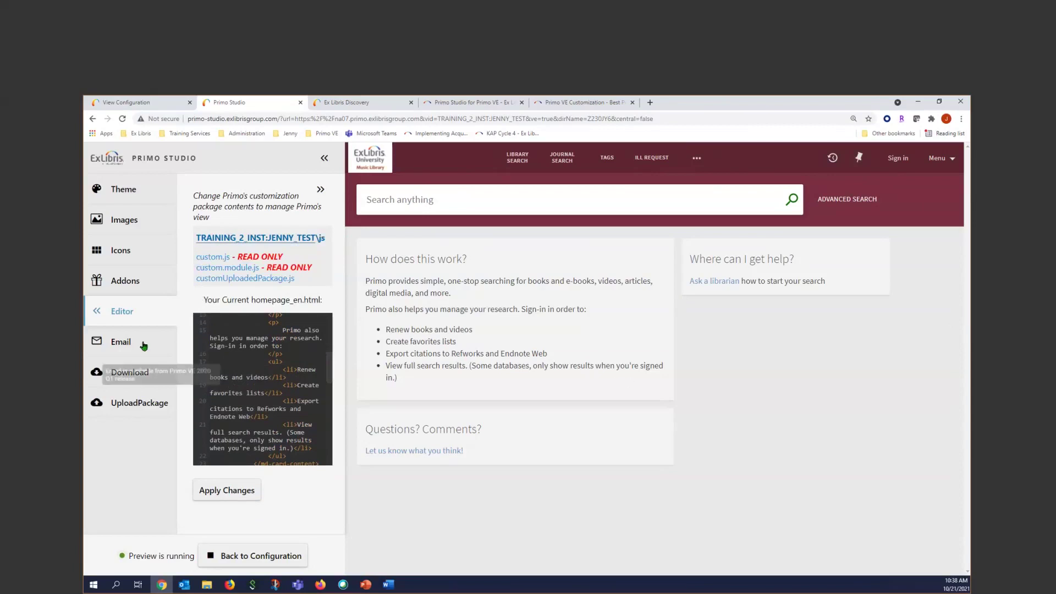
pyautogui.click(122, 342)
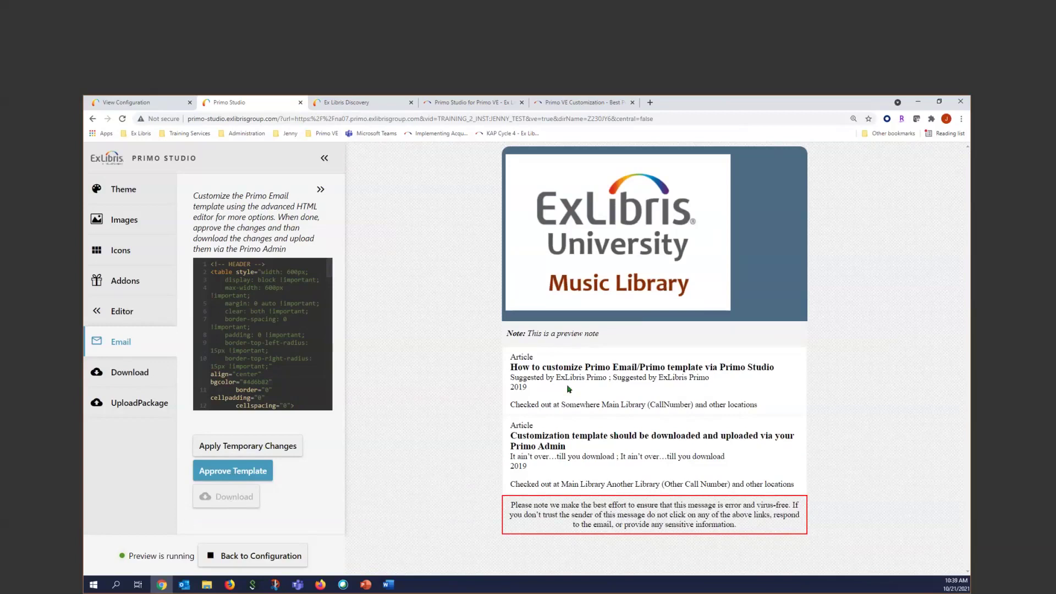
# - Check where an email template is uploaded in the view configuration and return to Primo Studio
pyautogui.click(140, 103)
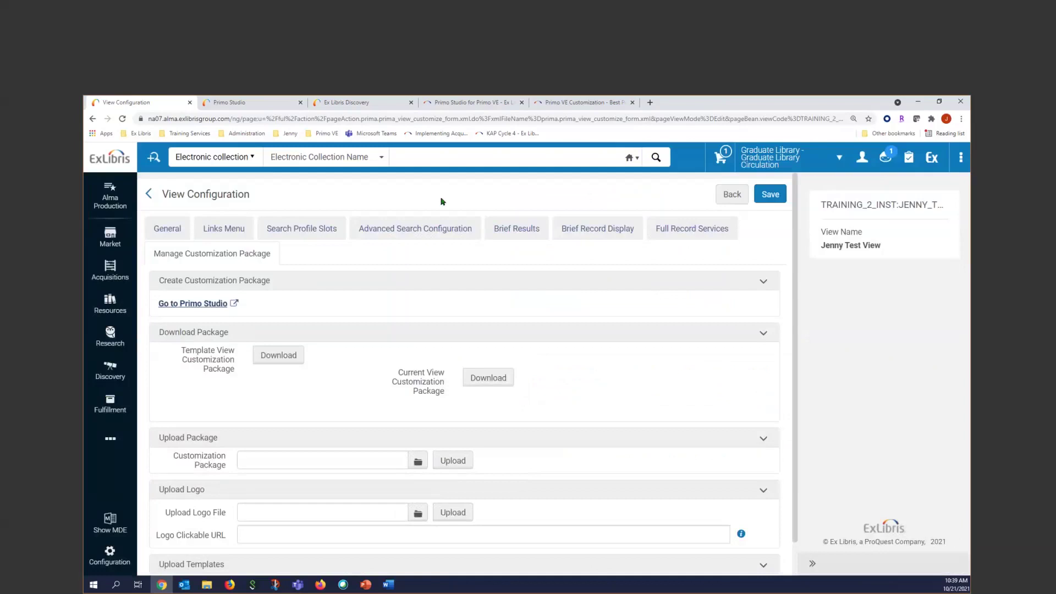
pyautogui.scroll(-1, 418, 464)
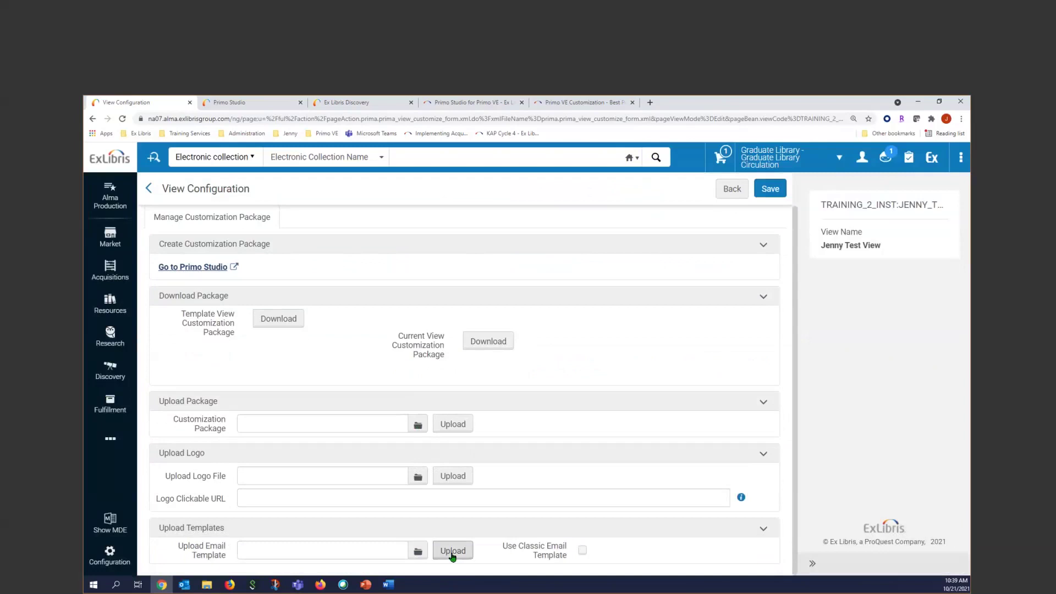
pyautogui.click(271, 104)
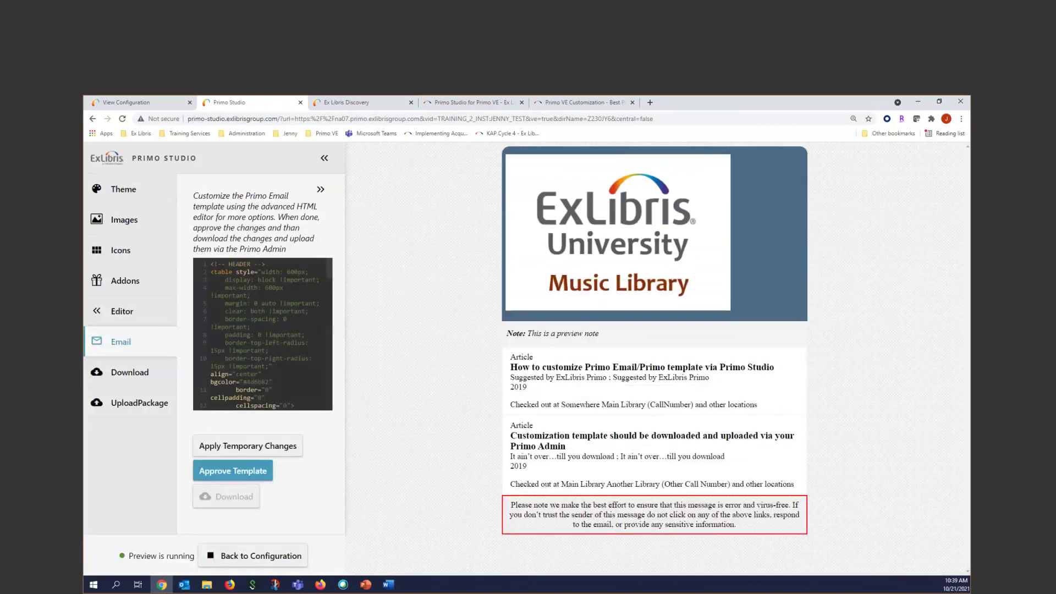
# - Open the package download page, reload the live Jenny Test view to compare it with the preview, and return to Primo Studio
pyautogui.click(132, 374)
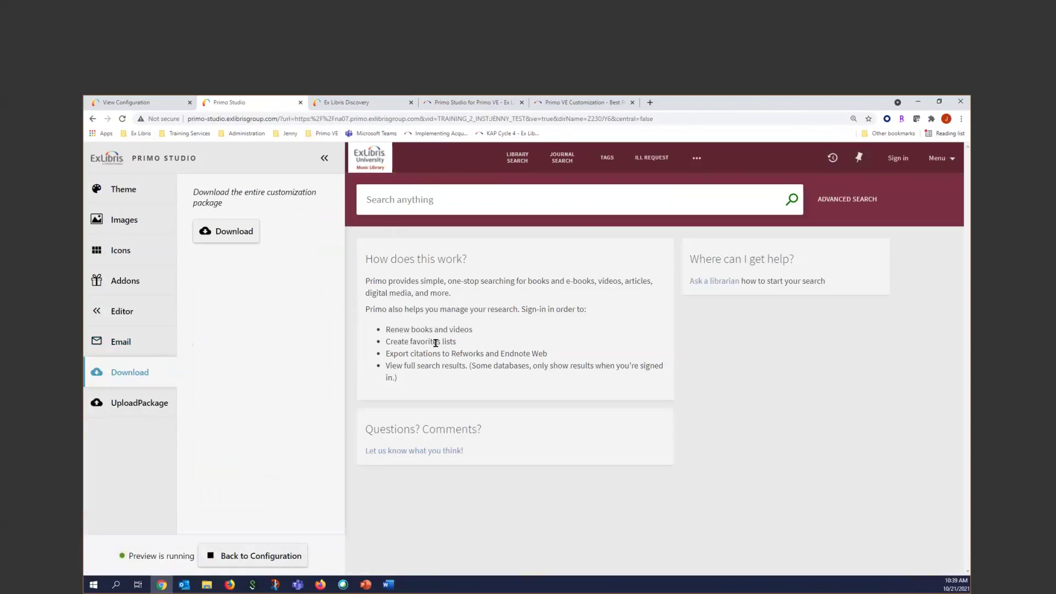
pyautogui.click(362, 104)
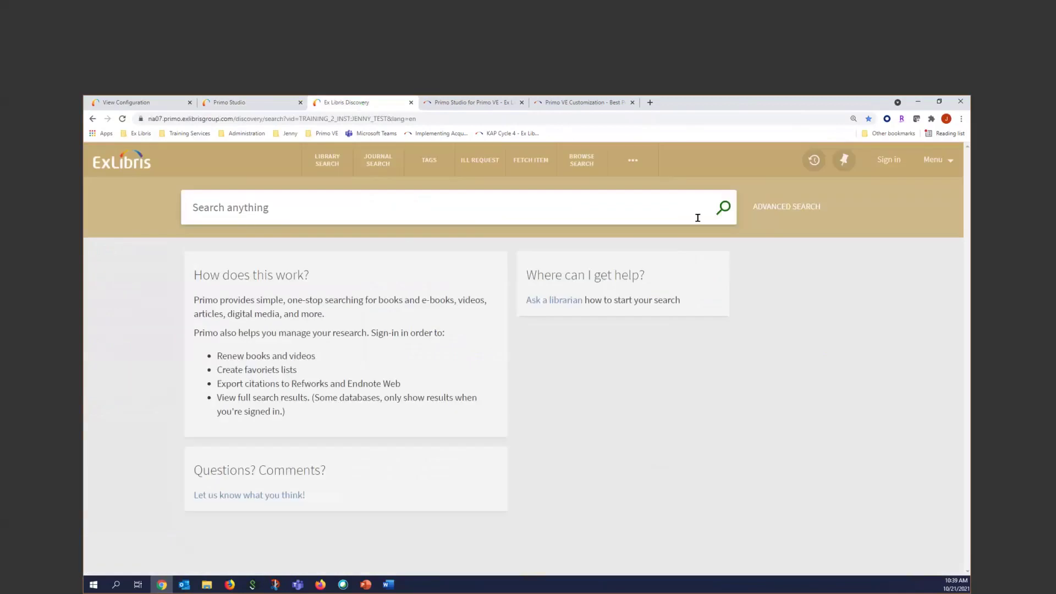
pyautogui.click(123, 120)
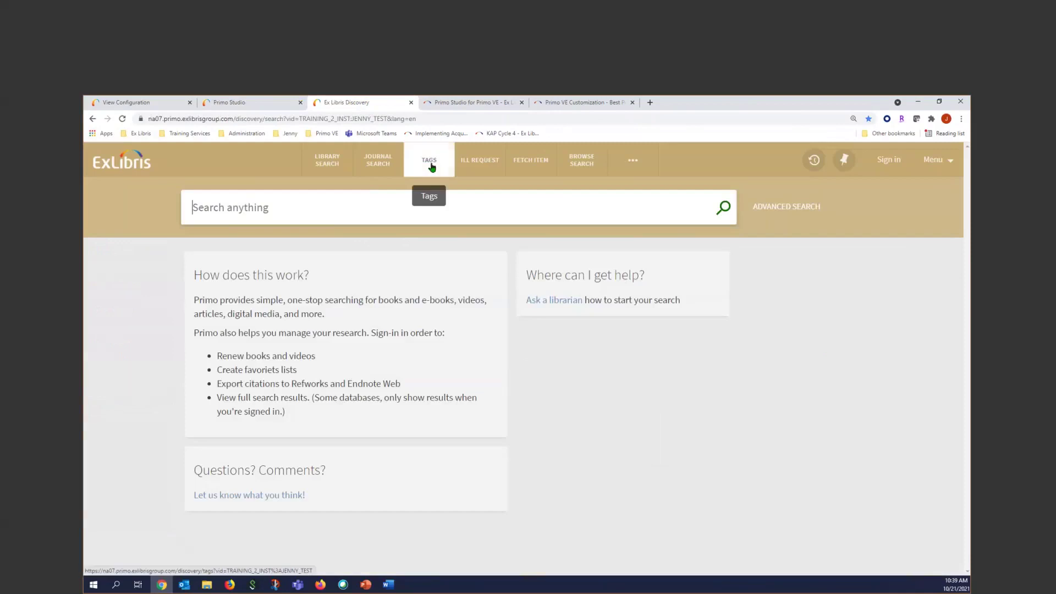
pyautogui.click(235, 103)
# - Download the entire customization package and save it as 20211021primove_customization in the Primo VE CSS folder
pyautogui.click(230, 235)
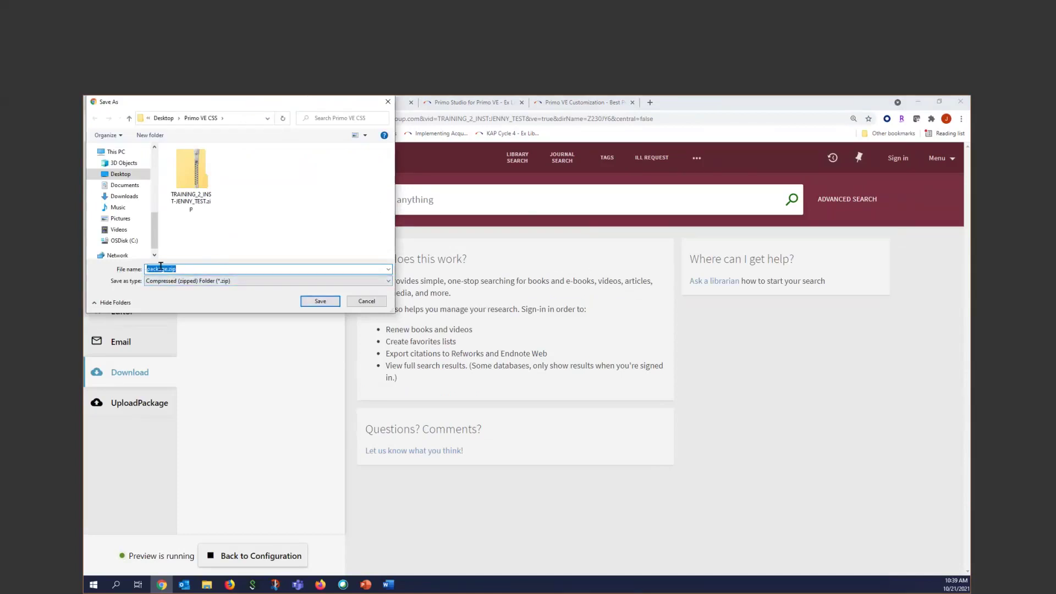
pyautogui.moveTo(179, 269); pyautogui.dragTo(139, 284)
pyautogui.write('20211021primove cust')
pyautogui.press('BackSpace')
pyautogui.press('BackSpace')
pyautogui.press('BackSpace')
pyautogui.write('_customization')
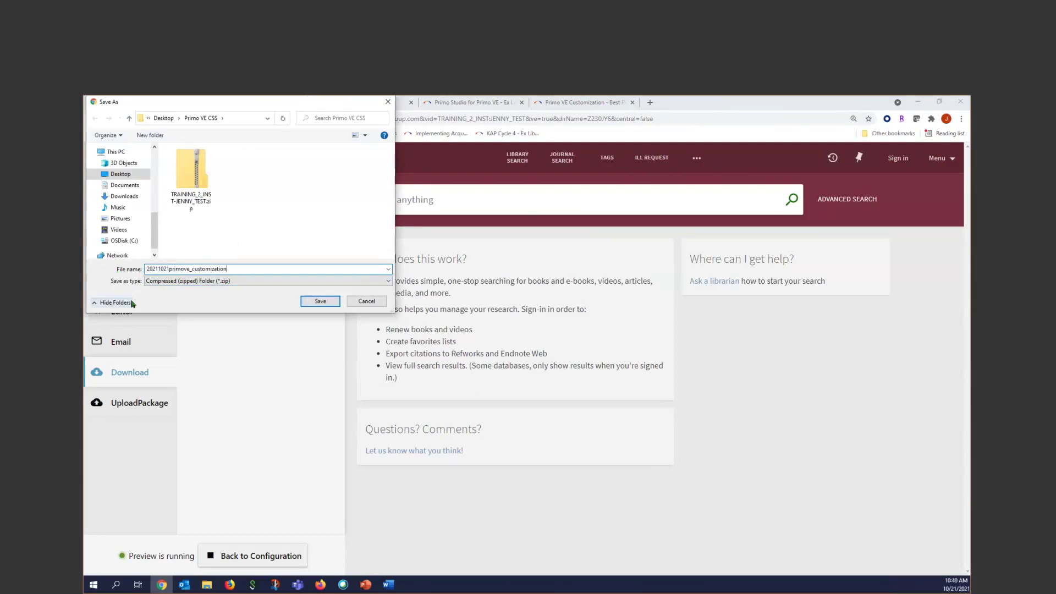
pyautogui.click(320, 301)
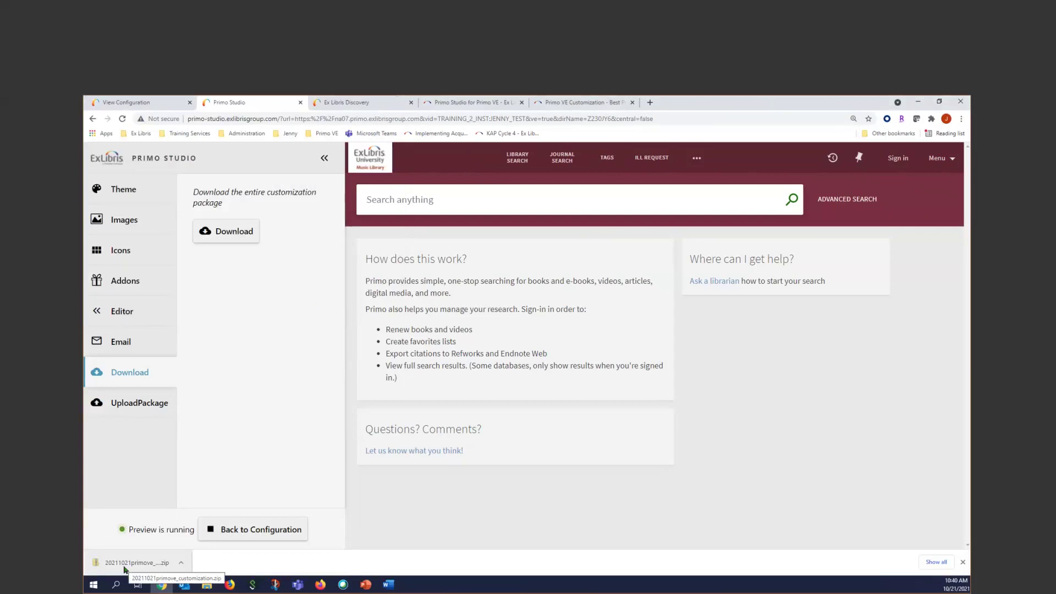
# - Check the downloaded customization package in the Primo VE CSS folder in File Explorer and dismiss the window
pyautogui.click(125, 569)
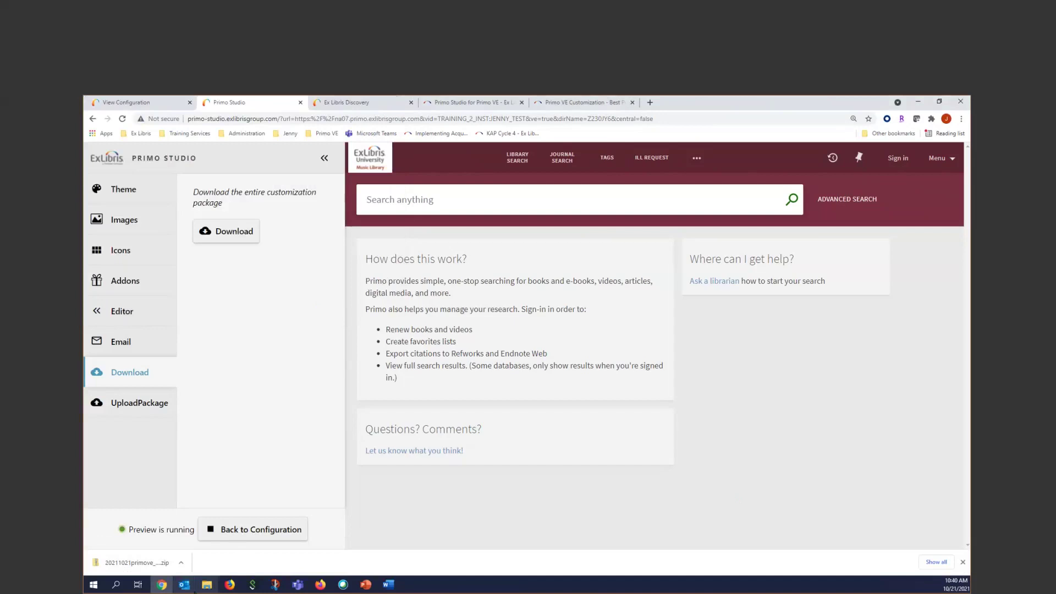
pyautogui.click(208, 586)
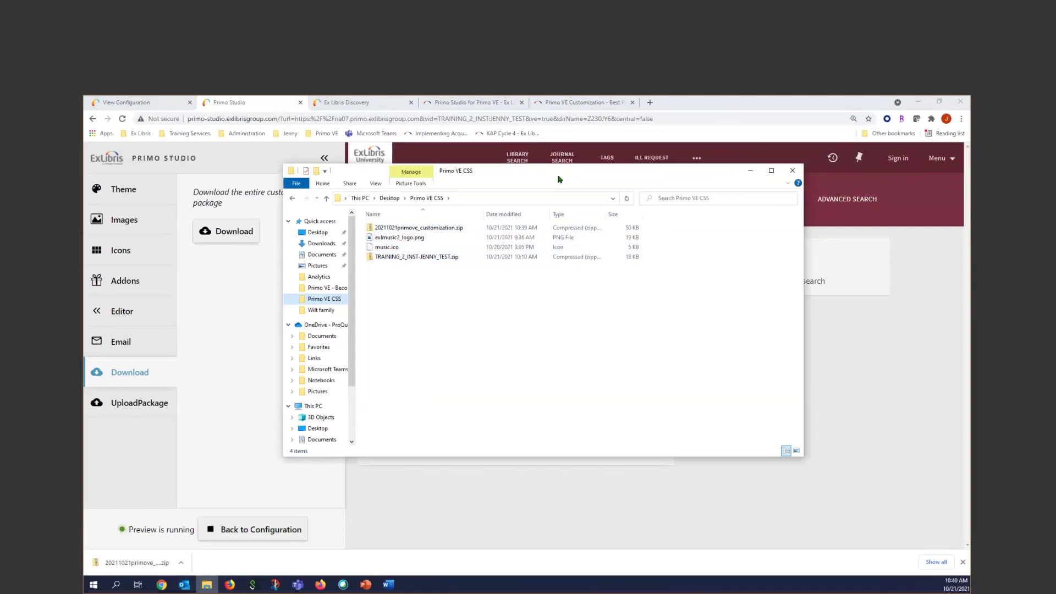
pyautogui.click(308, 459)
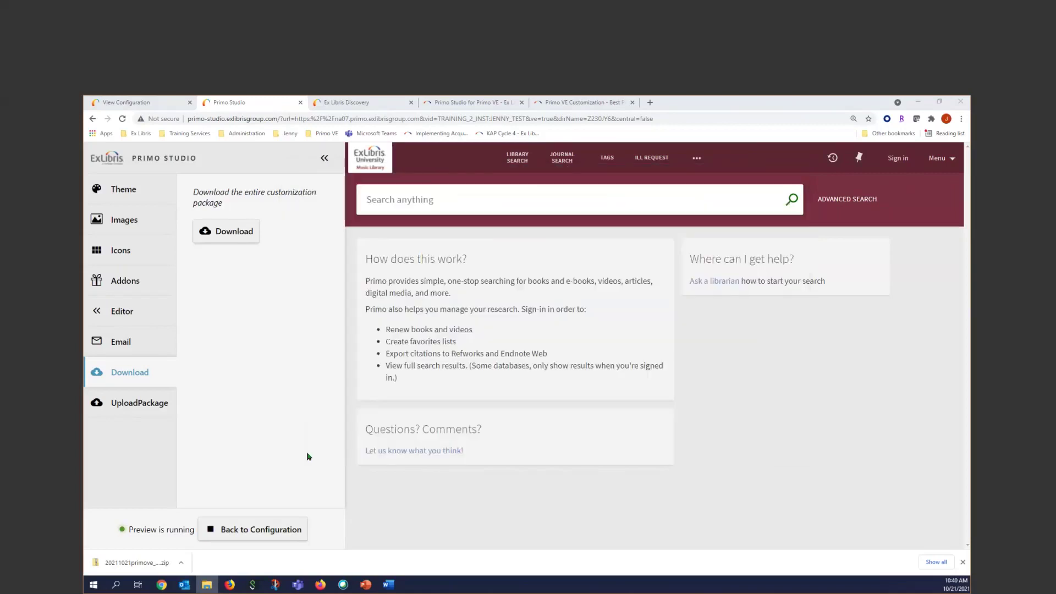
# - Upload 20211021primove_customization.zip as the customization package in the Jenny Test View's configuration and save the view
pyautogui.click(139, 104)
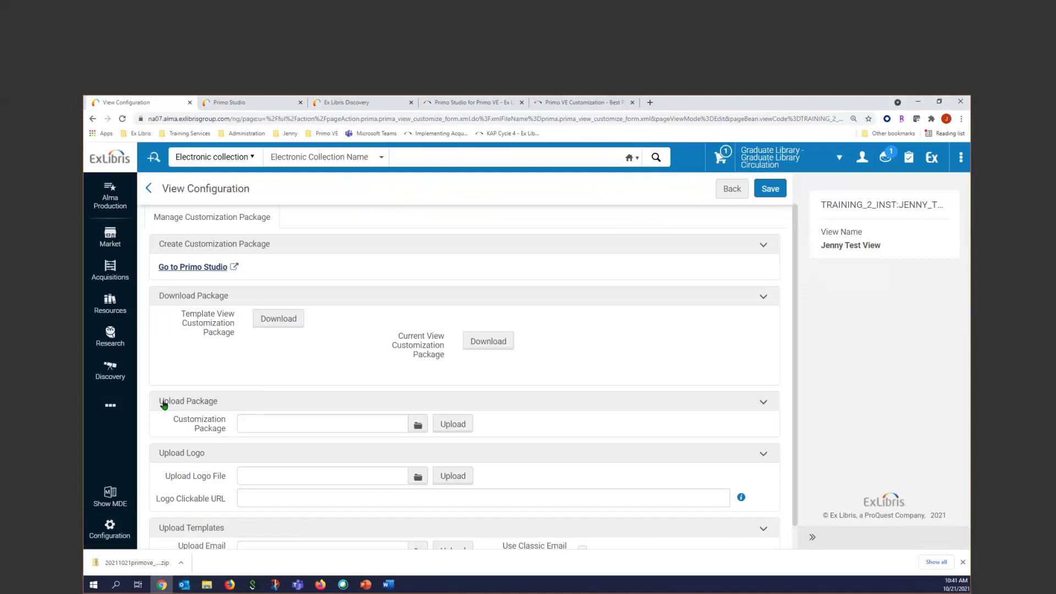
pyautogui.click(417, 426)
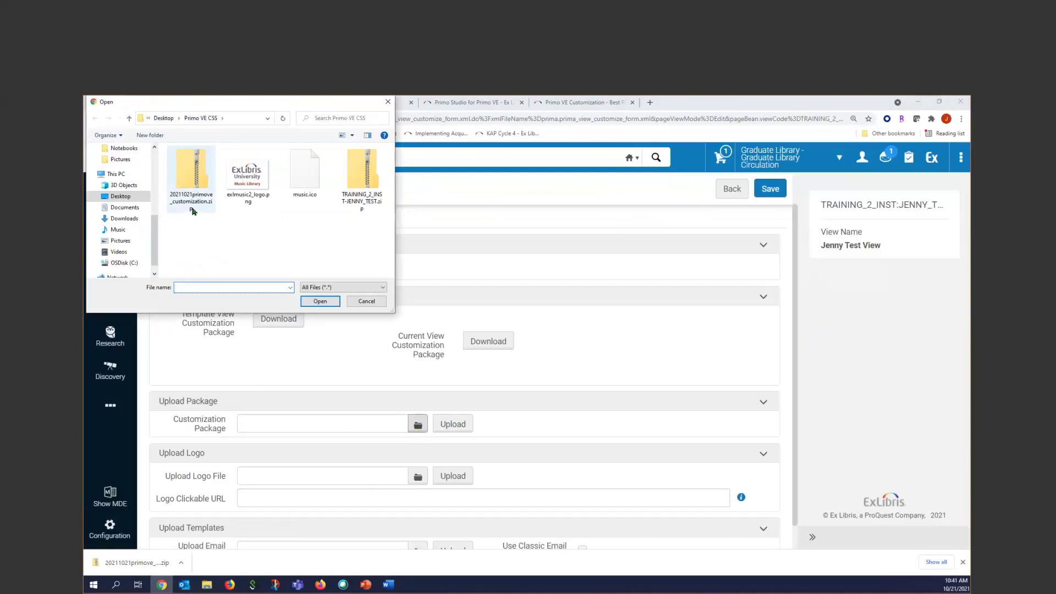
pyautogui.click(191, 201)
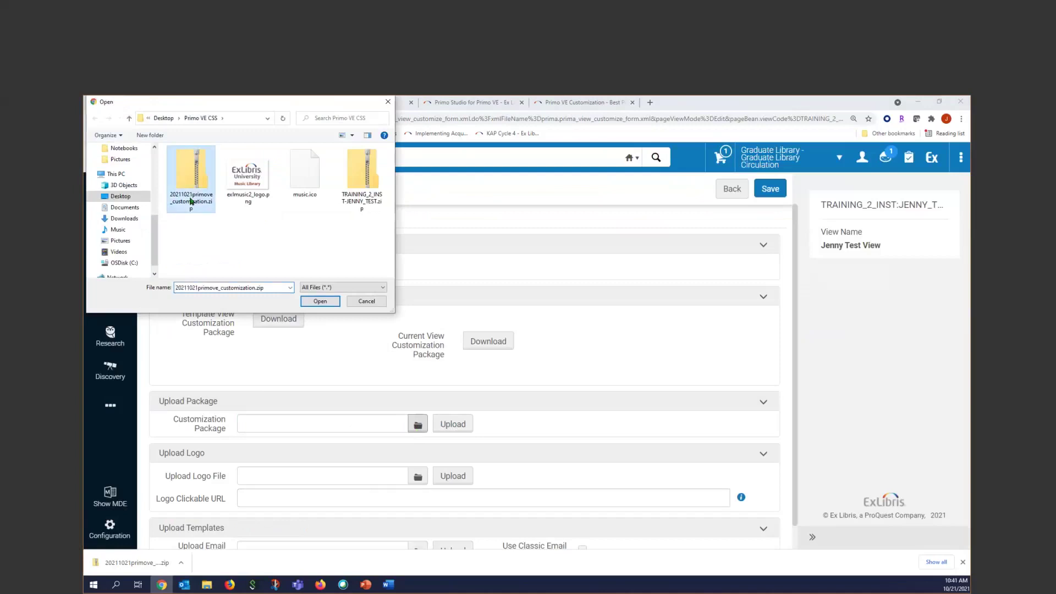
pyautogui.click(319, 302)
pyautogui.scroll(-3, 559, 493)
pyautogui.click(459, 410)
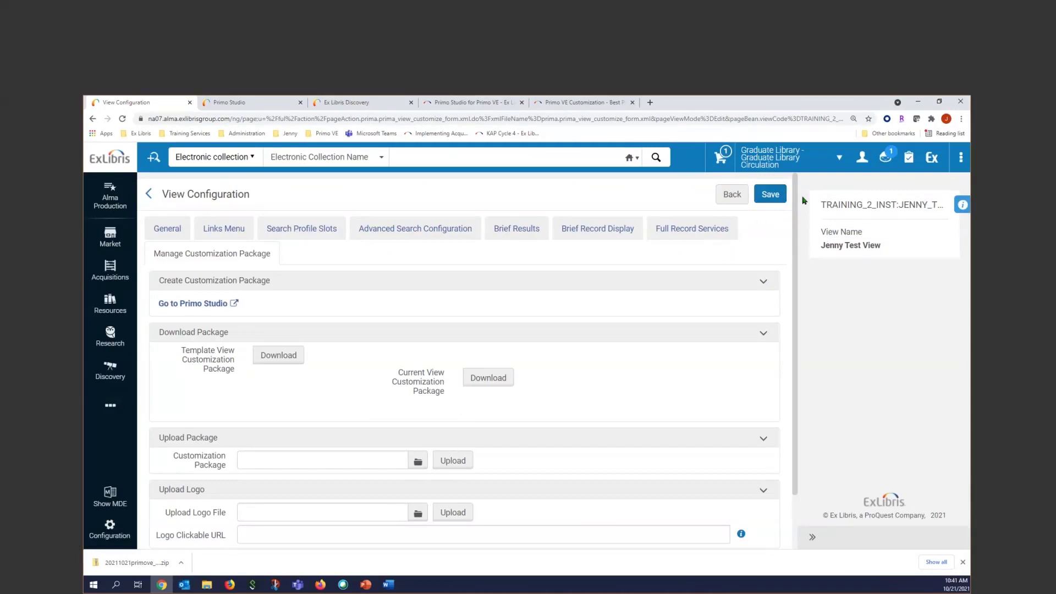
pyautogui.click(770, 195)
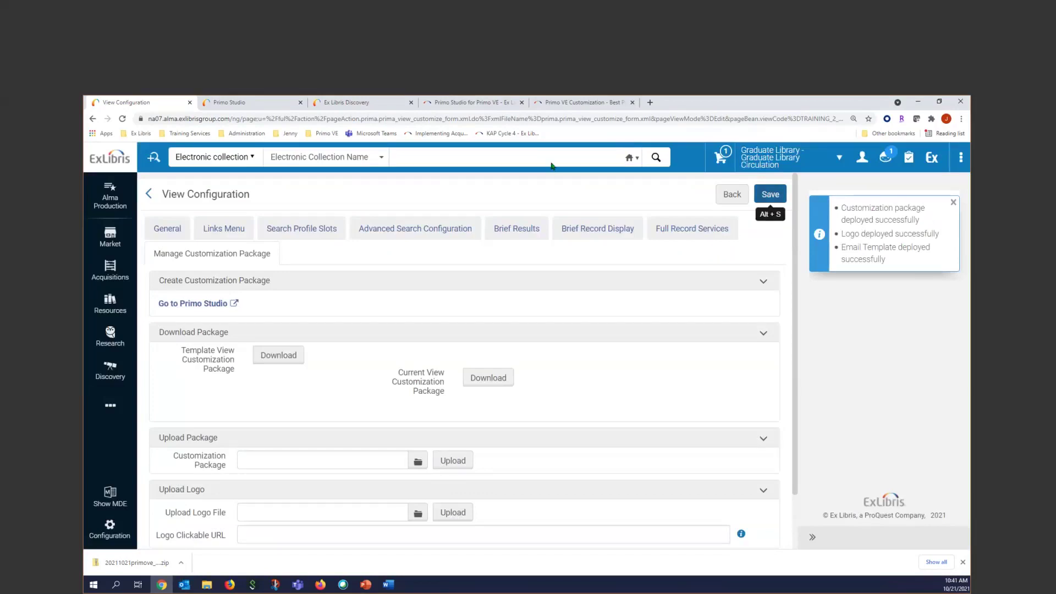
# - Close the Primo Studio, Ex Libris Discovery and both Knowledge Center pages, keeping only View Configuration open
pyautogui.click(301, 103)
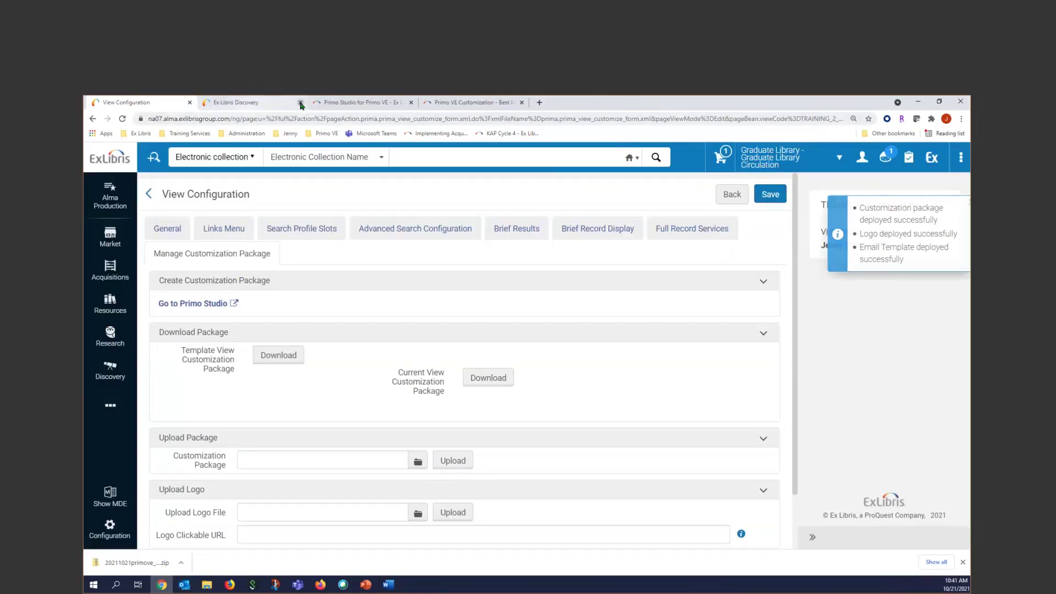
pyautogui.click(301, 102)
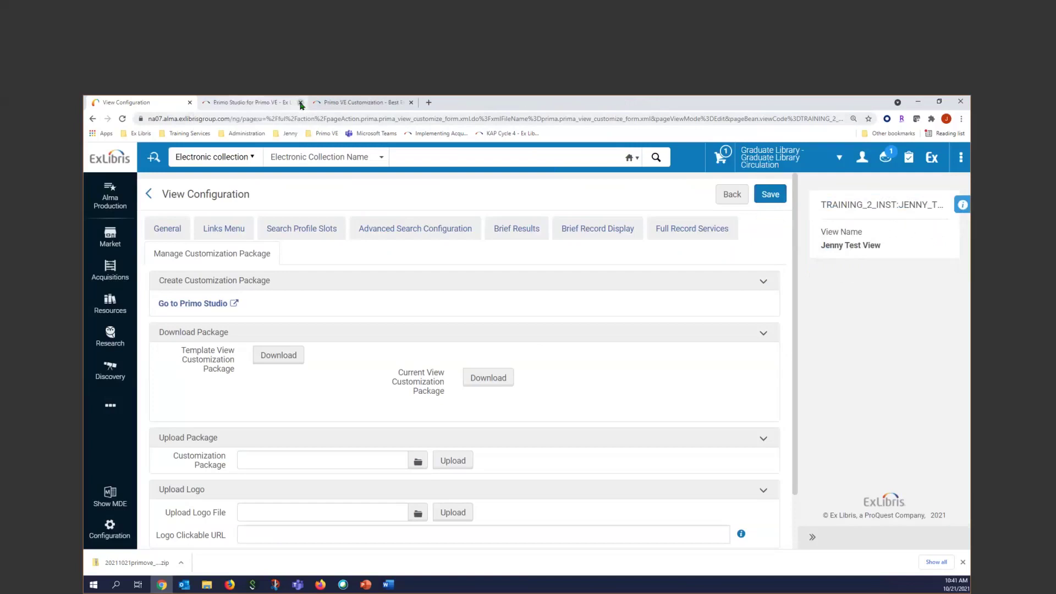
pyautogui.click(300, 103)
pyautogui.click(300, 103)
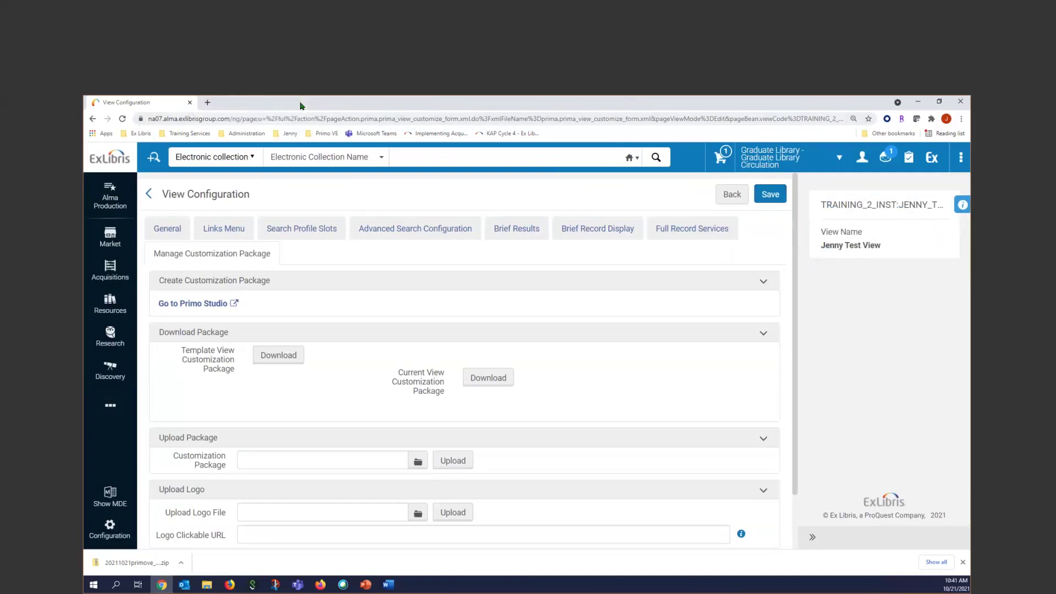
# - Open the bookmarked Jenny Test Primo VE page in a new tab to check the deployed customization, and close it
pyautogui.click(207, 103)
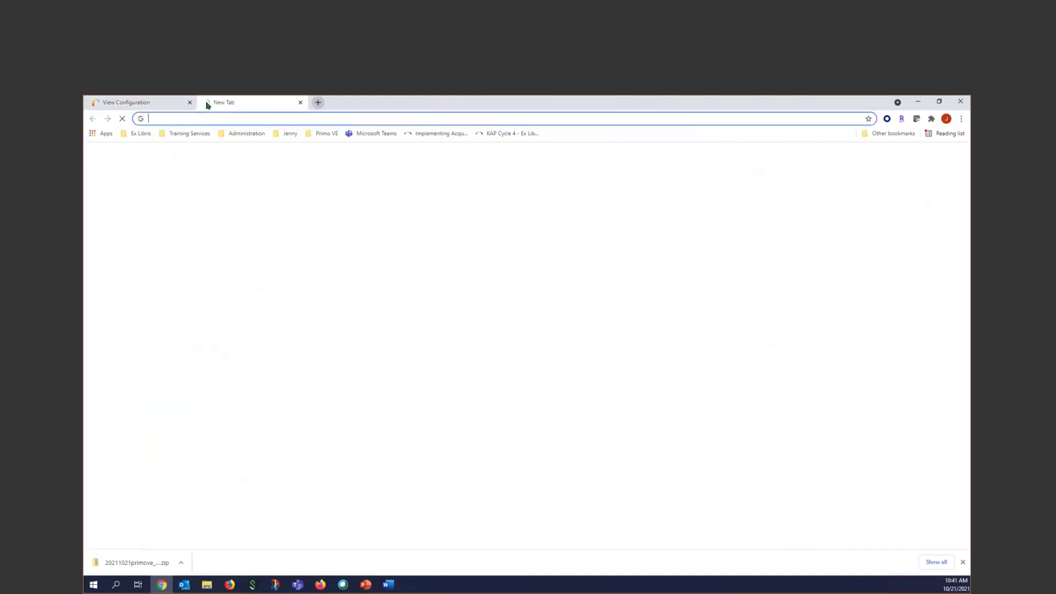
pyautogui.click(321, 134)
pyautogui.click(340, 159)
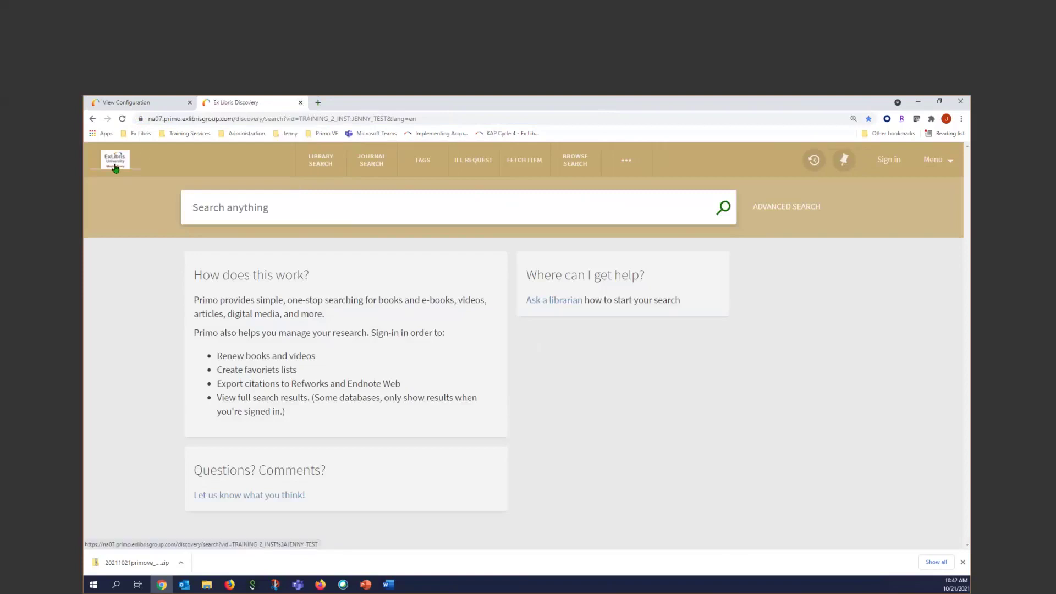
pyautogui.click(300, 103)
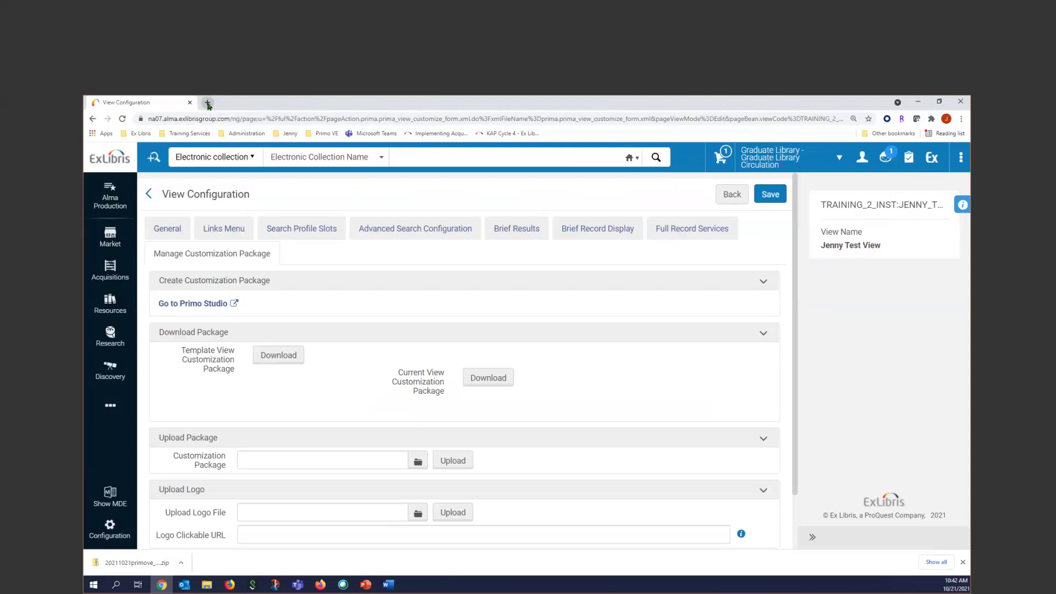
# - Recheck the Jenny Test Primo VE home page from its bookmark in a fresh tab, and close that tab
pyautogui.click(207, 104)
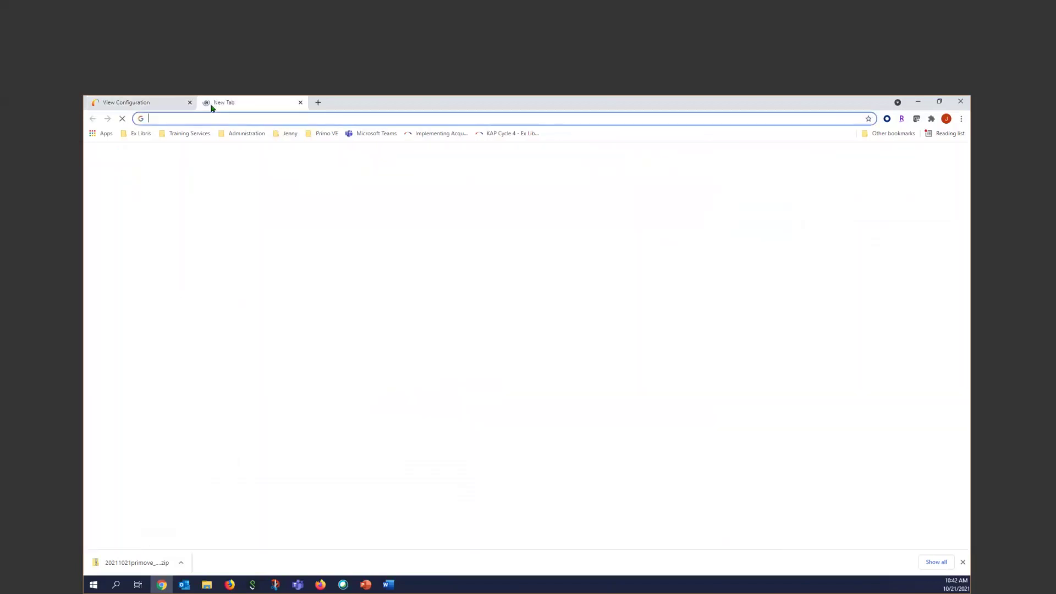
pyautogui.click(290, 134)
pyautogui.moveTo(324, 133)
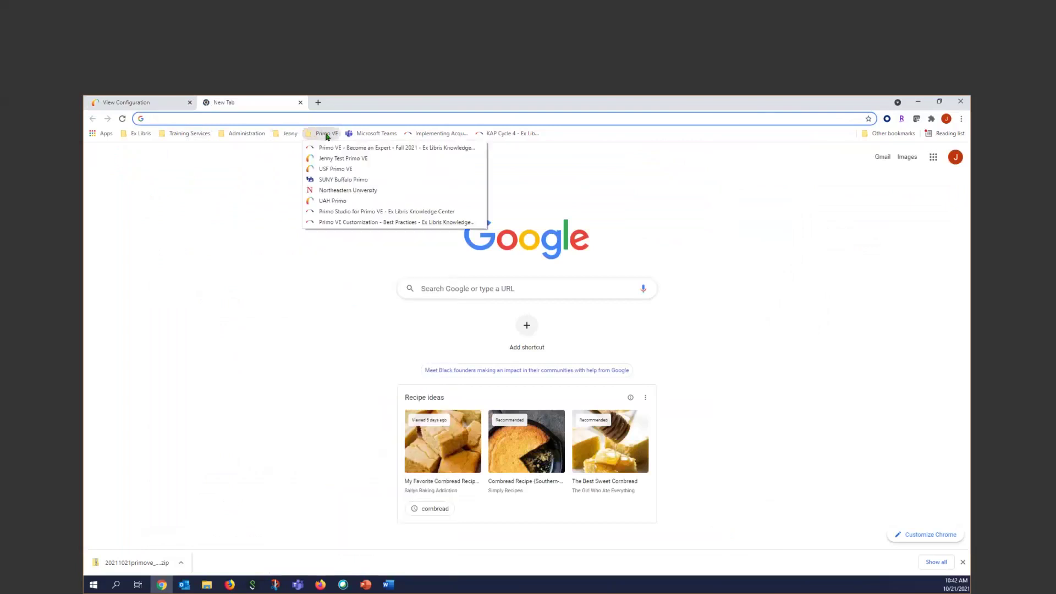
pyautogui.click(337, 159)
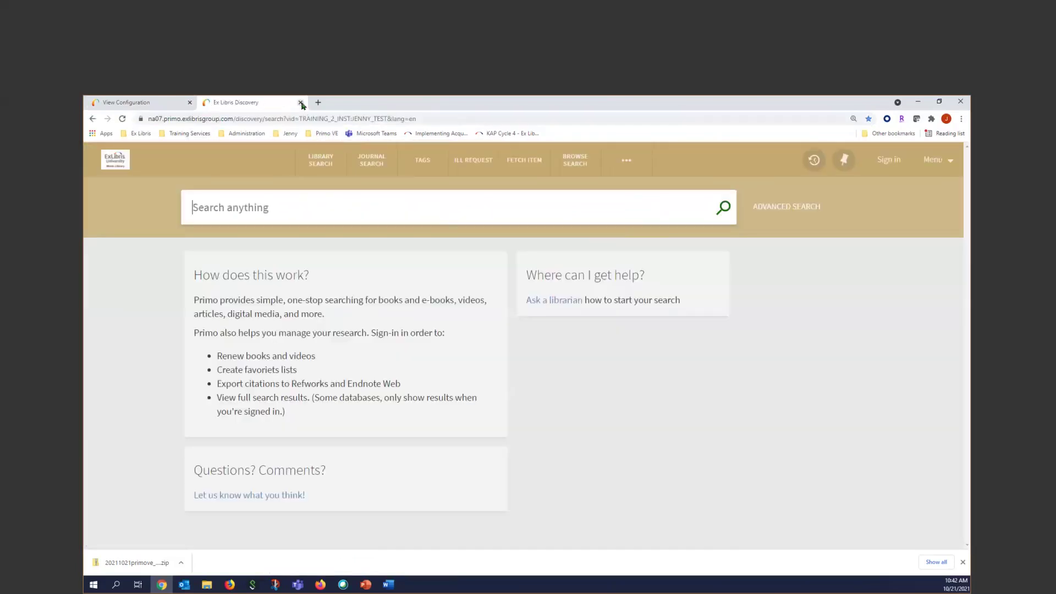
pyautogui.click(300, 103)
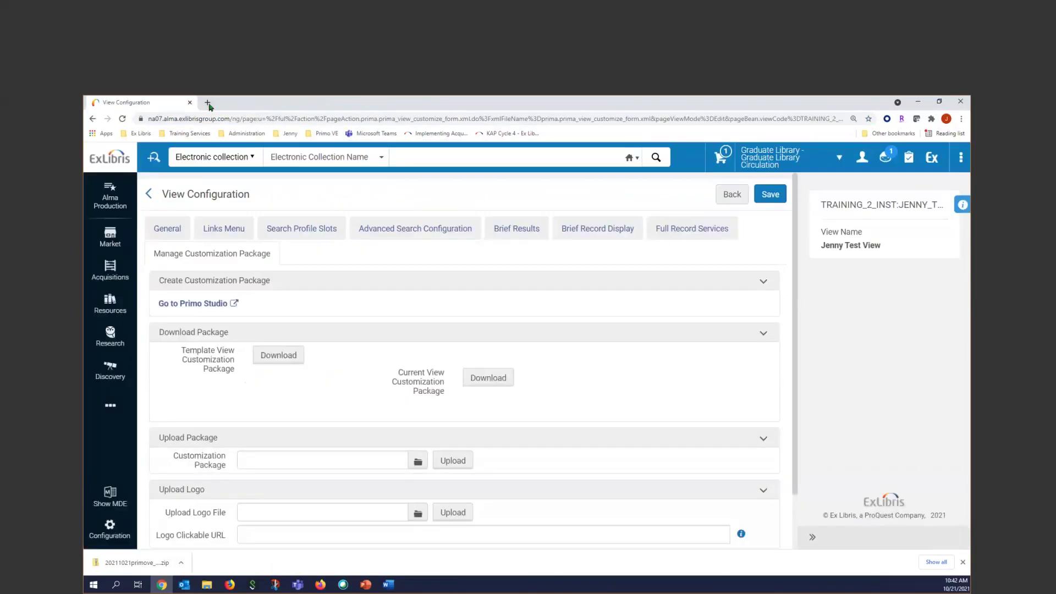
# - Switch to Firefox, open the bookmarked JENNY_TEST view, highlight "favorites" in the home page text, and minimize the window
pyautogui.click(321, 585)
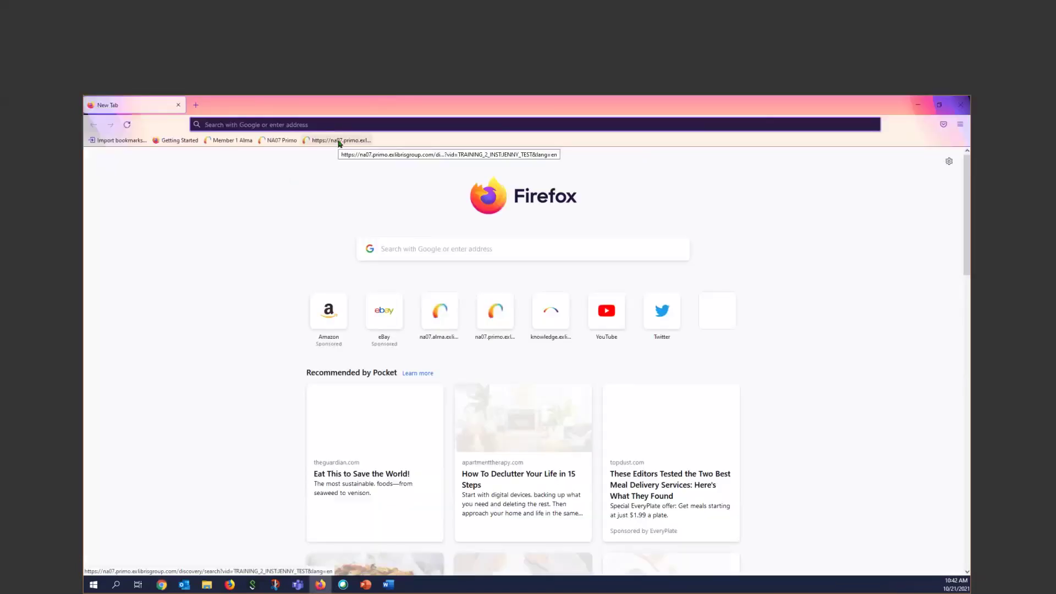
pyautogui.click(339, 142)
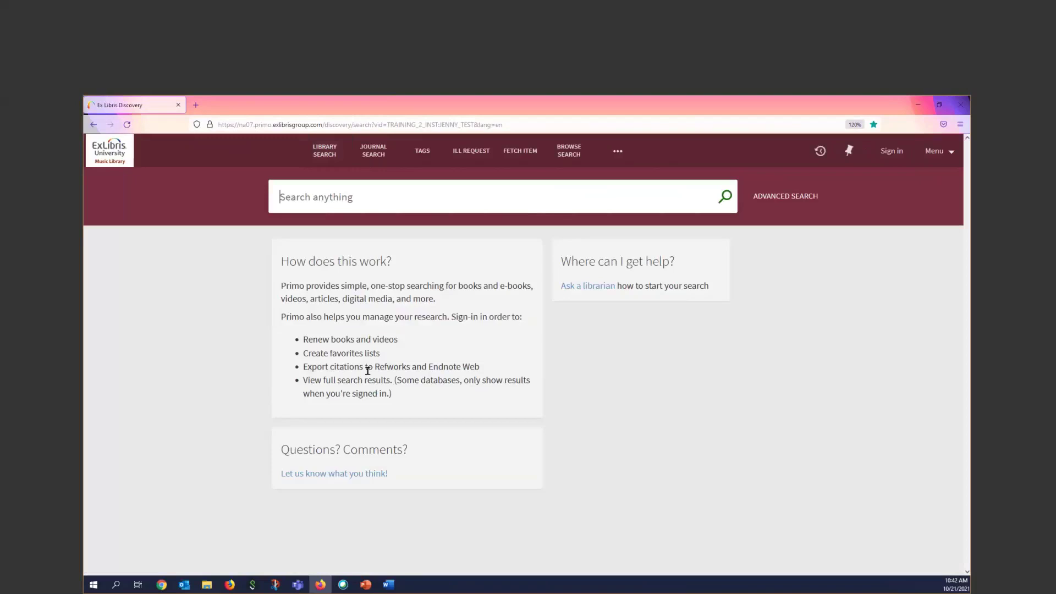
pyautogui.moveTo(331, 353); pyautogui.dragTo(363, 354)
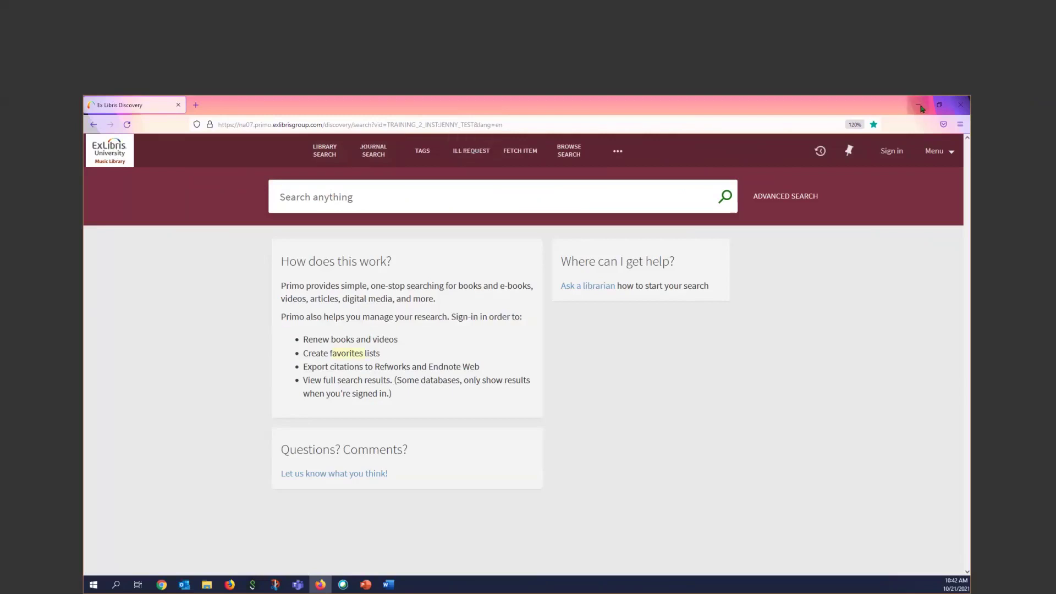
pyautogui.hotkey('alt', 'Tab')
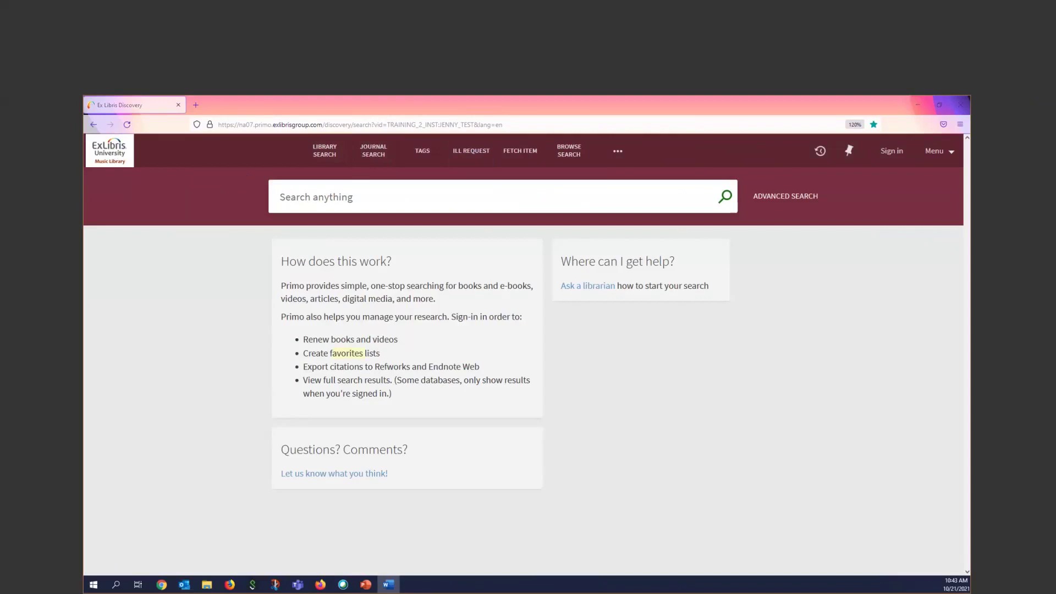
pyautogui.click(919, 108)
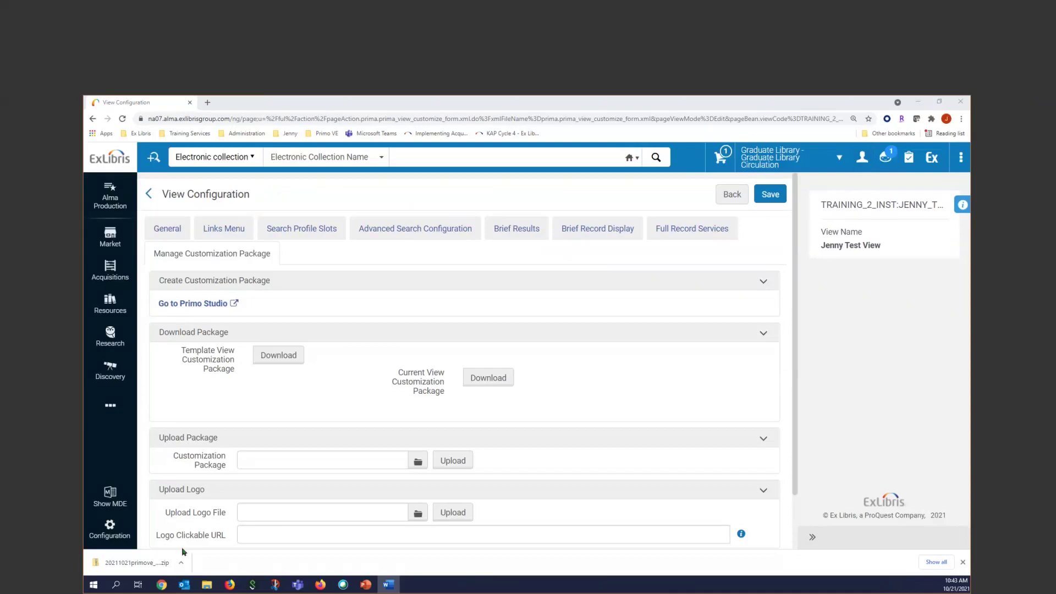
# - Switch to PowerPoint and present the slides up to "What is the Customization Package Manager?" with its bullet points
pyautogui.click(365, 584)
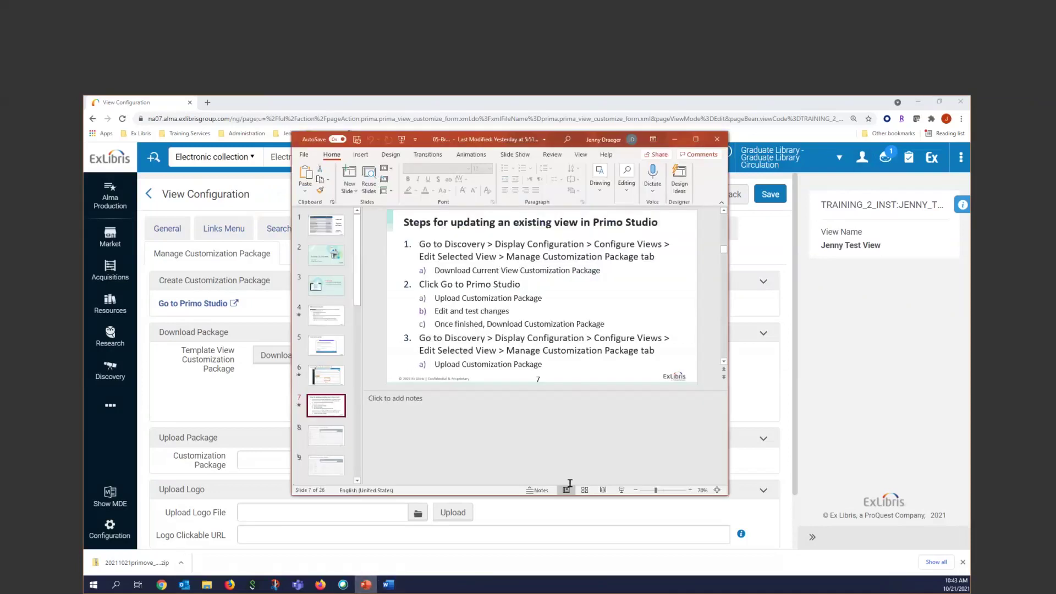
pyautogui.click(622, 491)
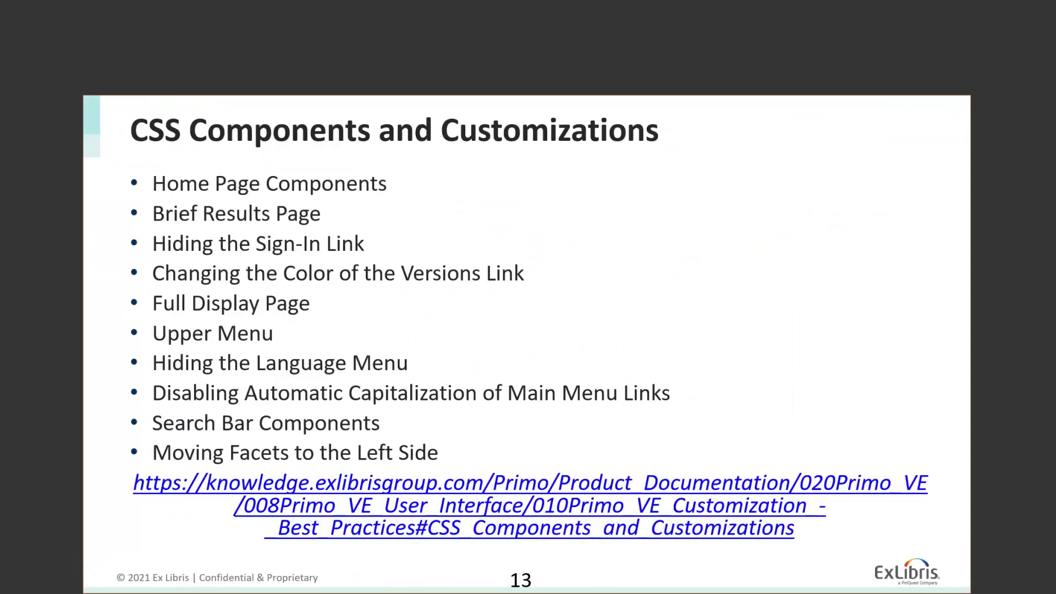
pyautogui.press('Right')
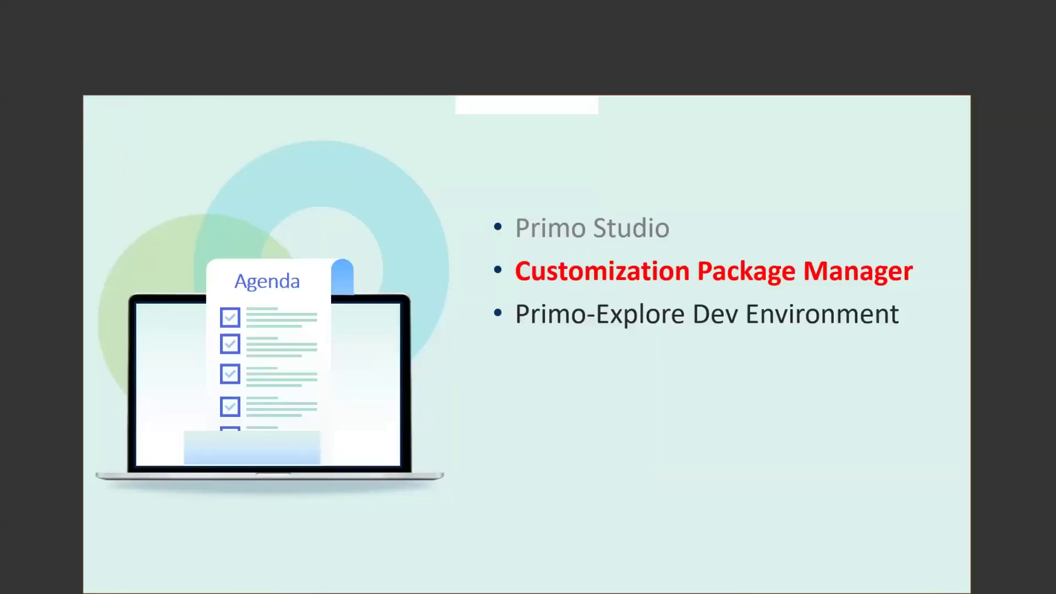
pyautogui.press('Right')
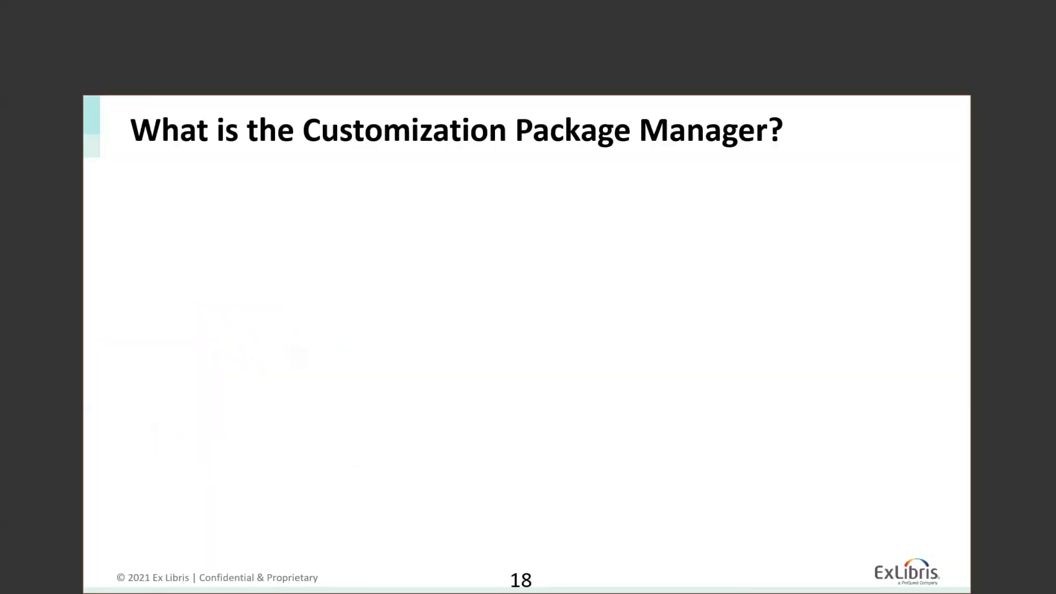
pyautogui.press('Right')
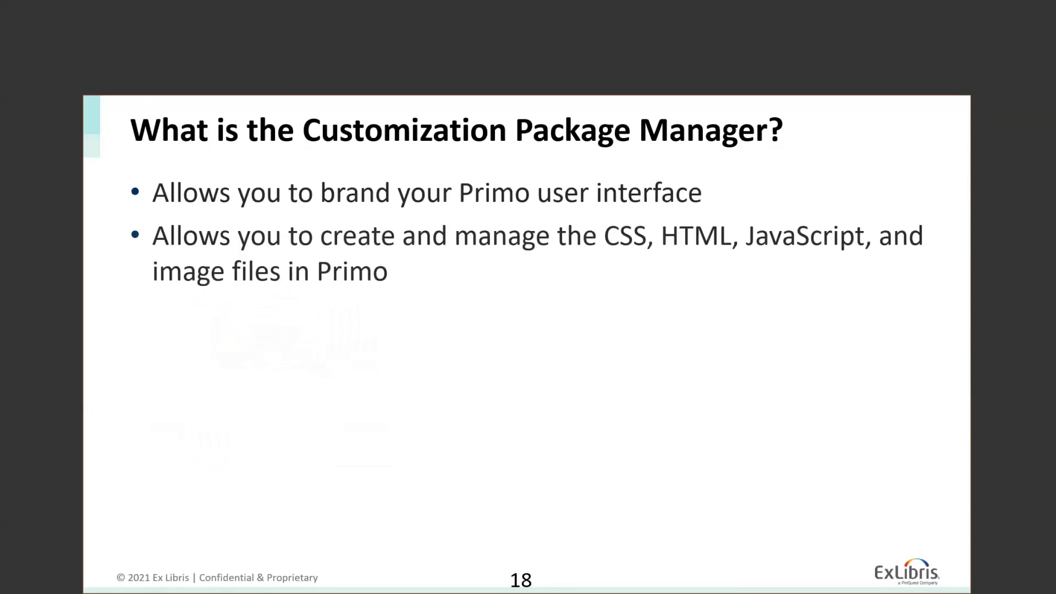
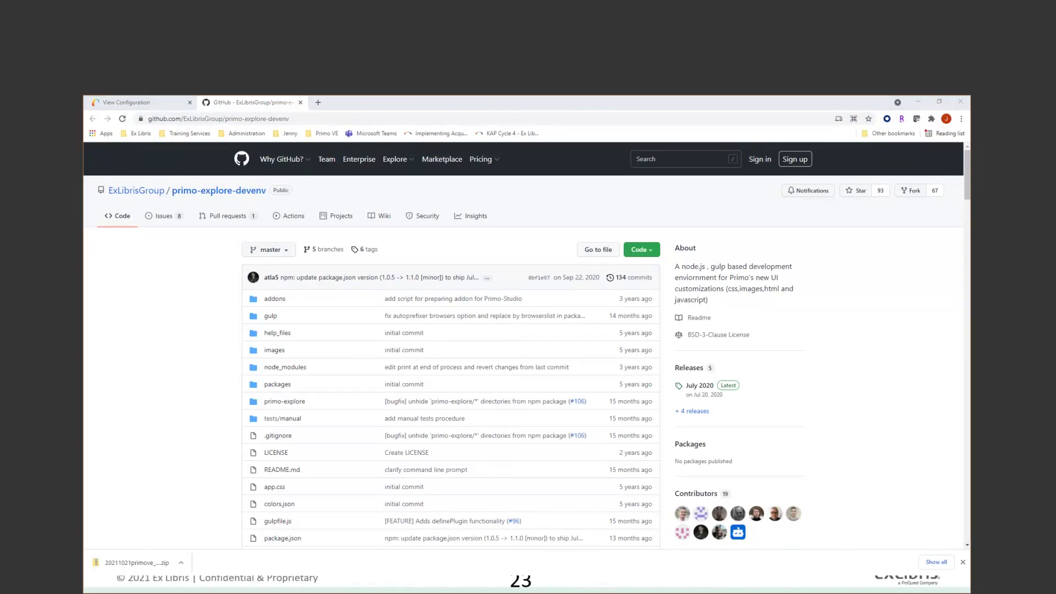
# - Read the structure, overview, installation and gulp run instructions in the primo-explore-devenv README on GitHub
pyautogui.scroll(-5, 573, 366)
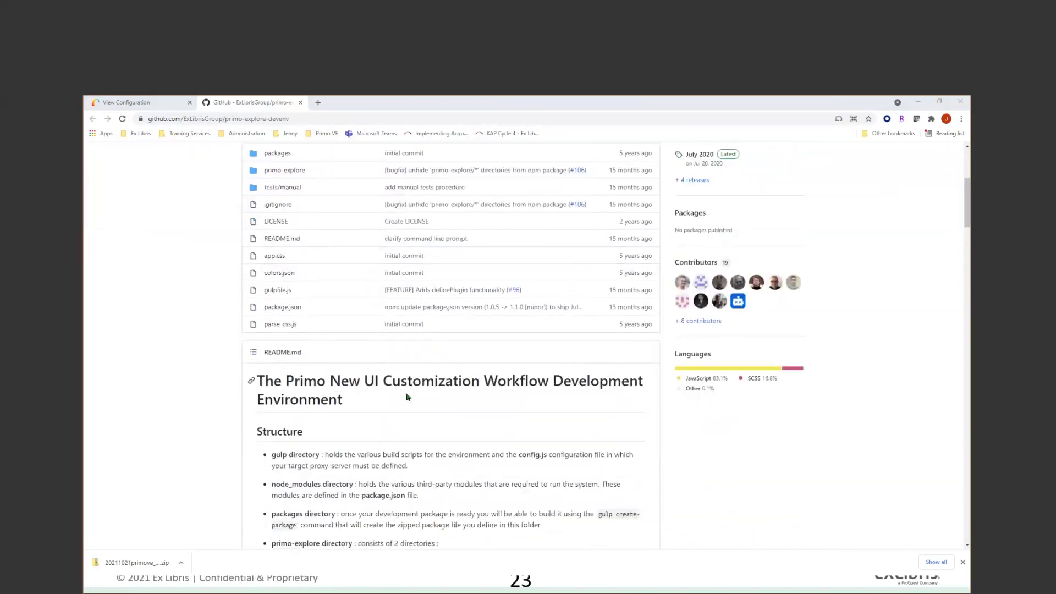
pyautogui.scroll(-3, 389, 407)
pyautogui.scroll(-2, 350, 408)
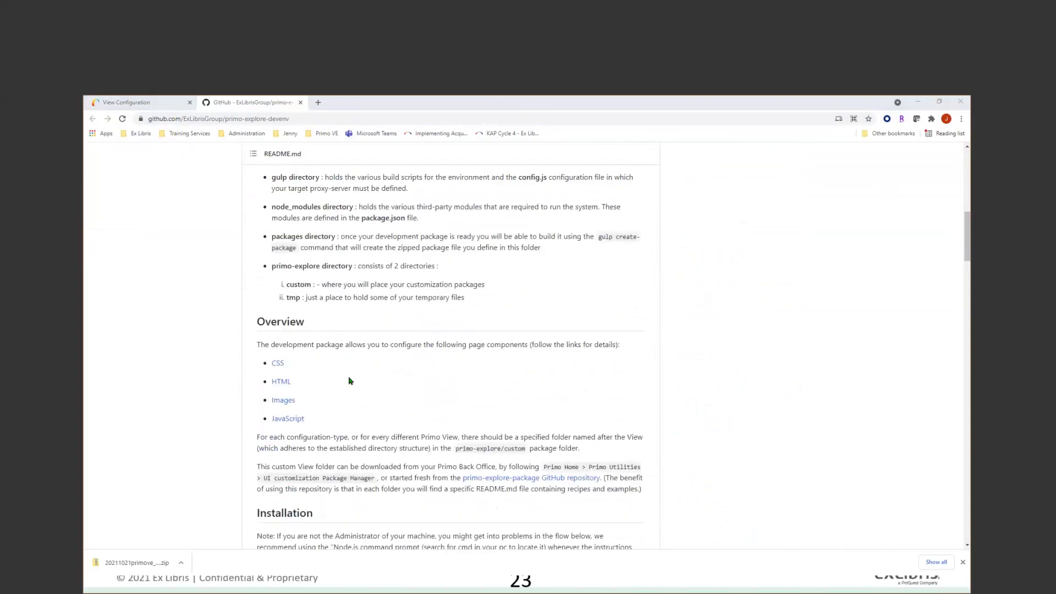
pyautogui.scroll(-5, 326, 409)
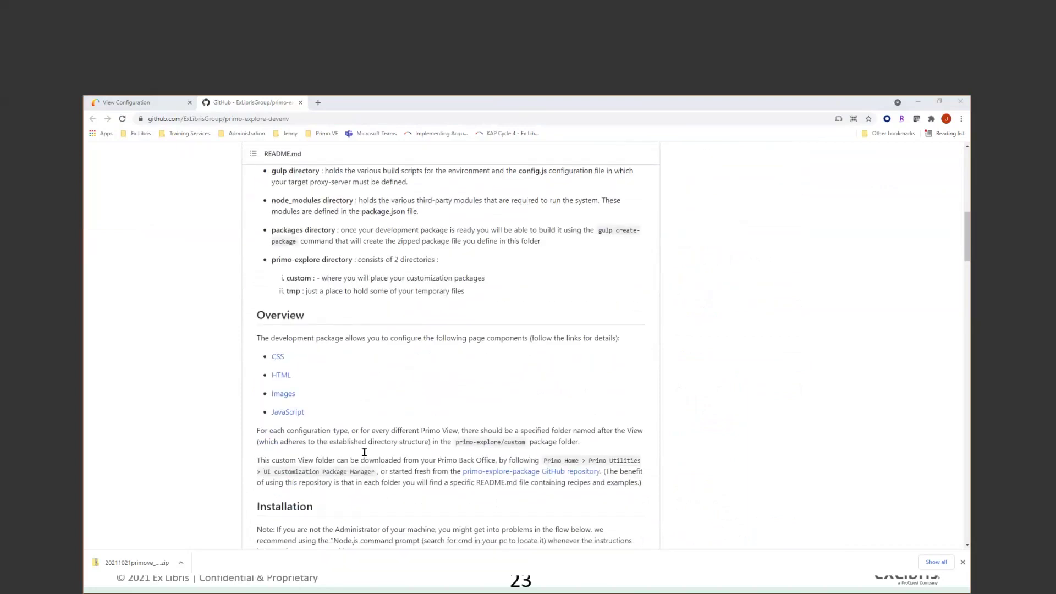
pyautogui.scroll(-8, 364, 452)
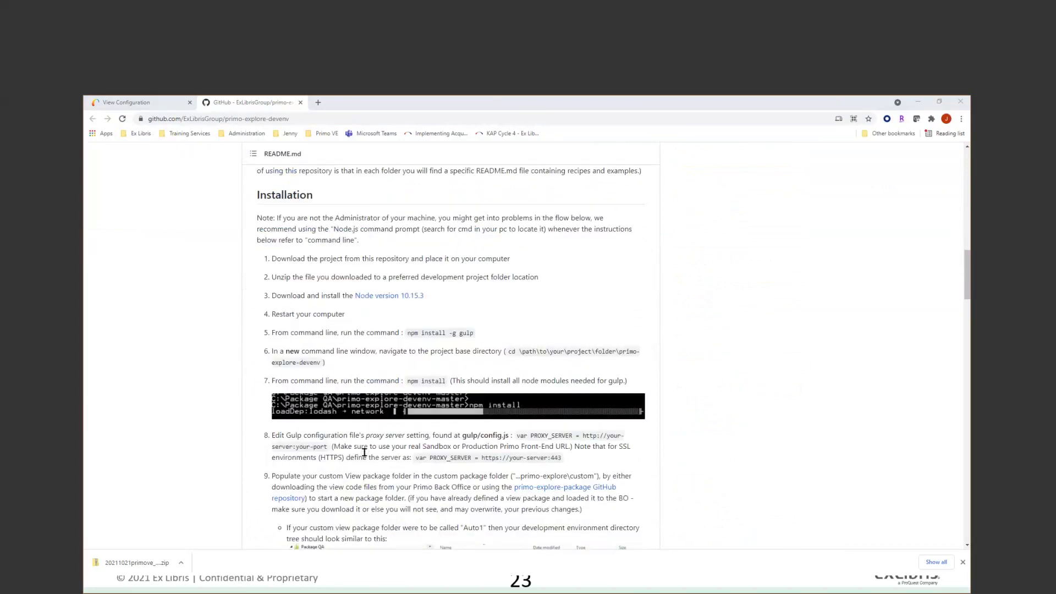
pyautogui.scroll(-6, 364, 452)
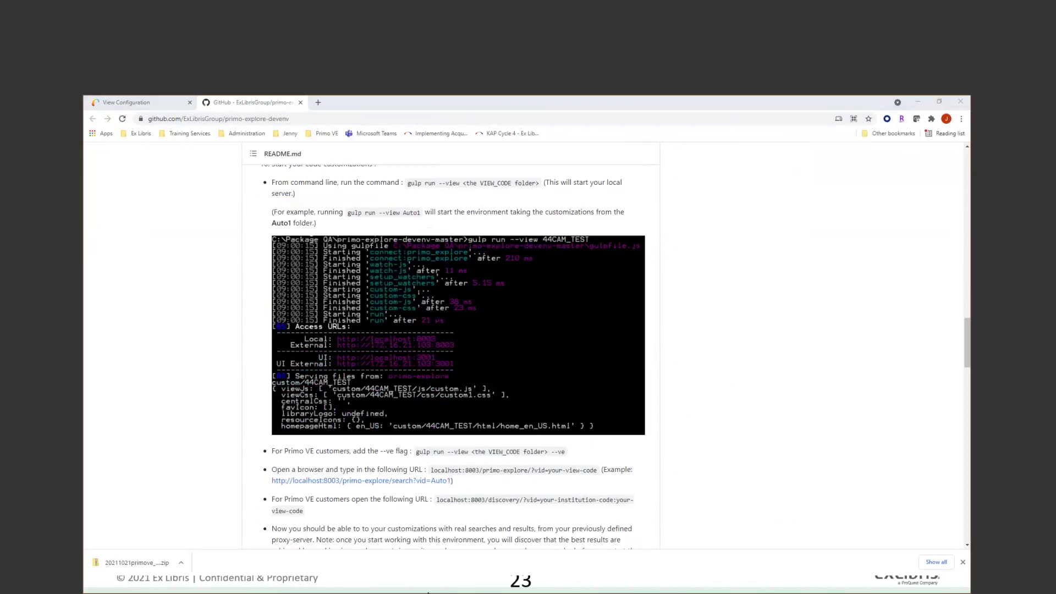
# - Switch to File Explorer to inspect the contents of the TRAINING_2_INST-JENNY_TEST package folder, and close the window
pyautogui.click(373, 589)
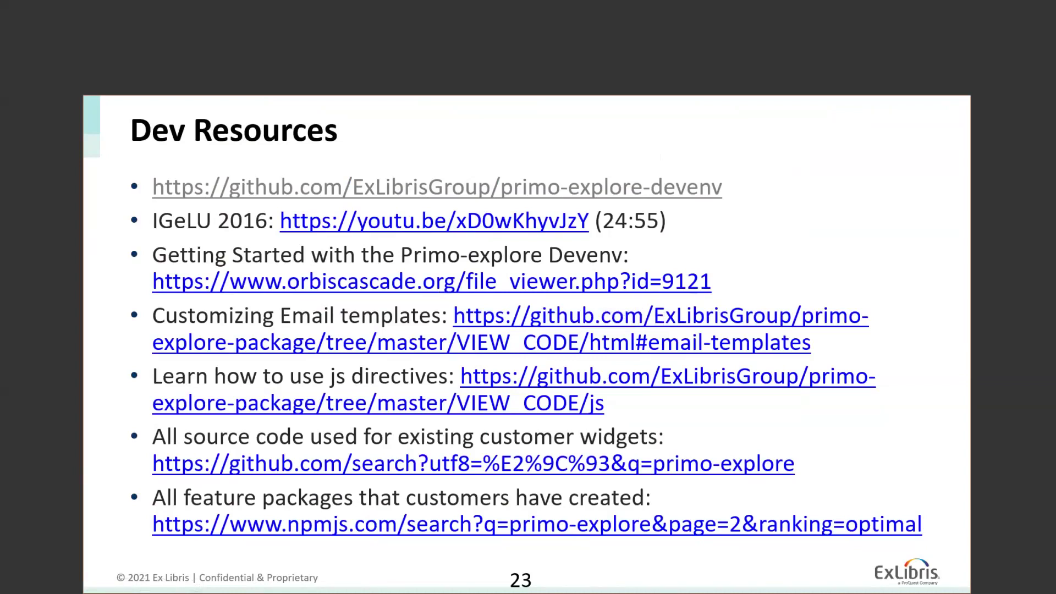
pyautogui.hotkey('alt', 'Tab')
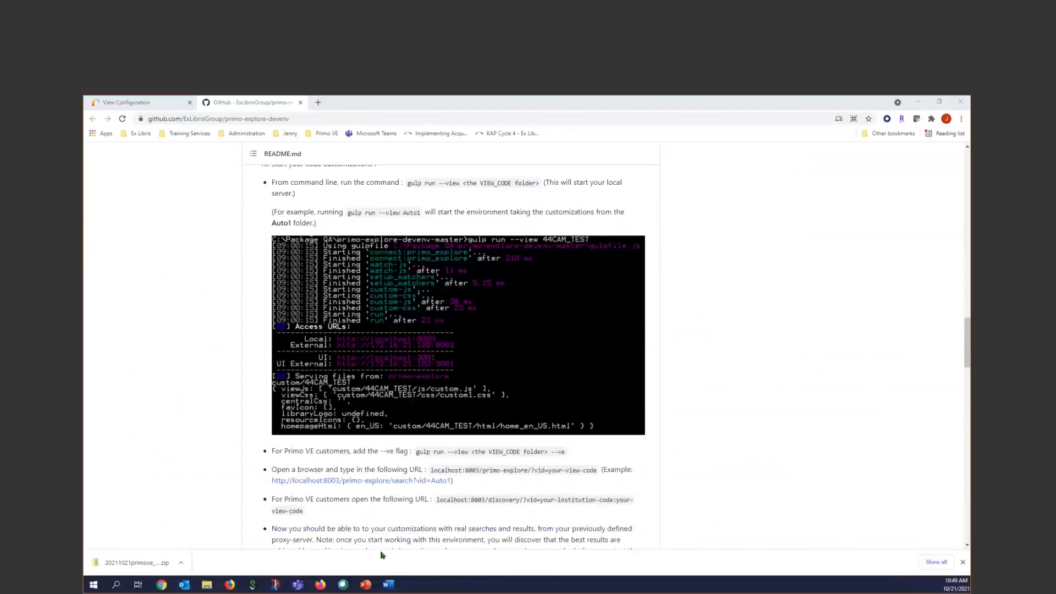
pyautogui.click(207, 585)
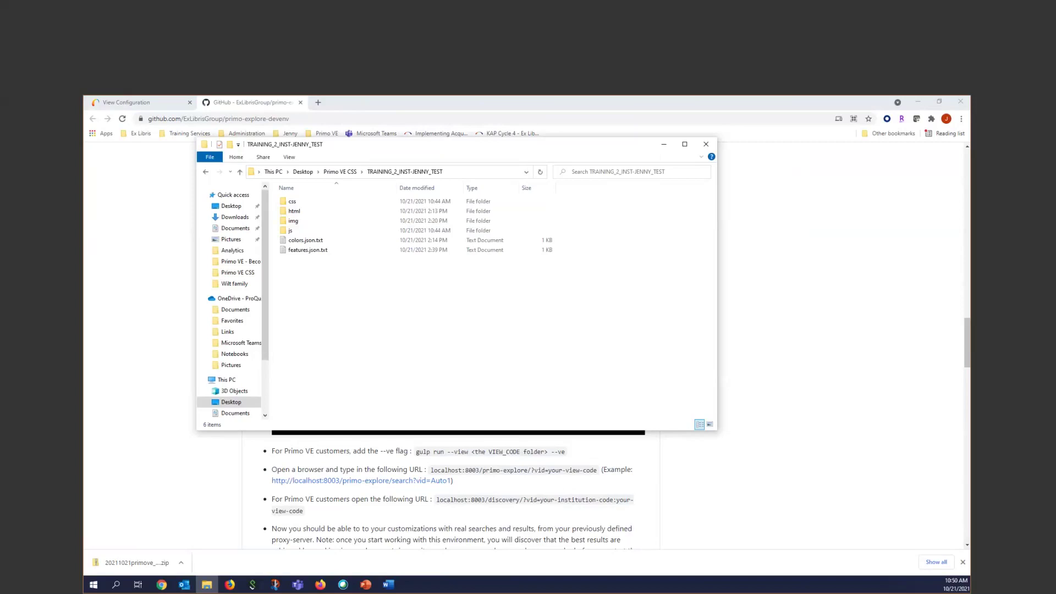
pyautogui.click(701, 144)
# - Review the README's sections on publishing packages and Primo-Studio addons, and return to the View Configuration page
pyautogui.scroll(-15, 719, 396)
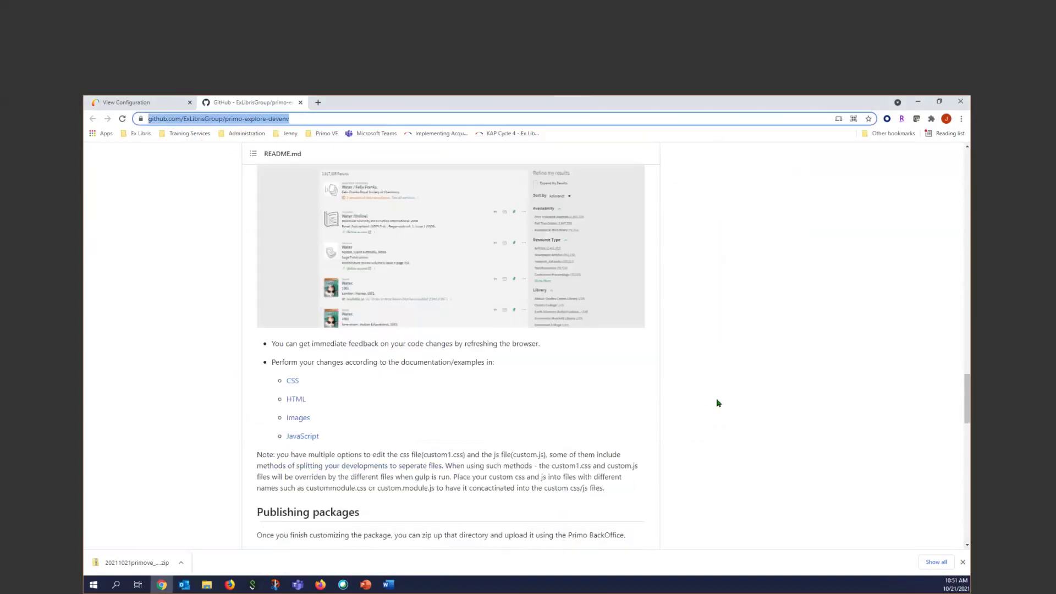
pyautogui.scroll(-12, 698, 410)
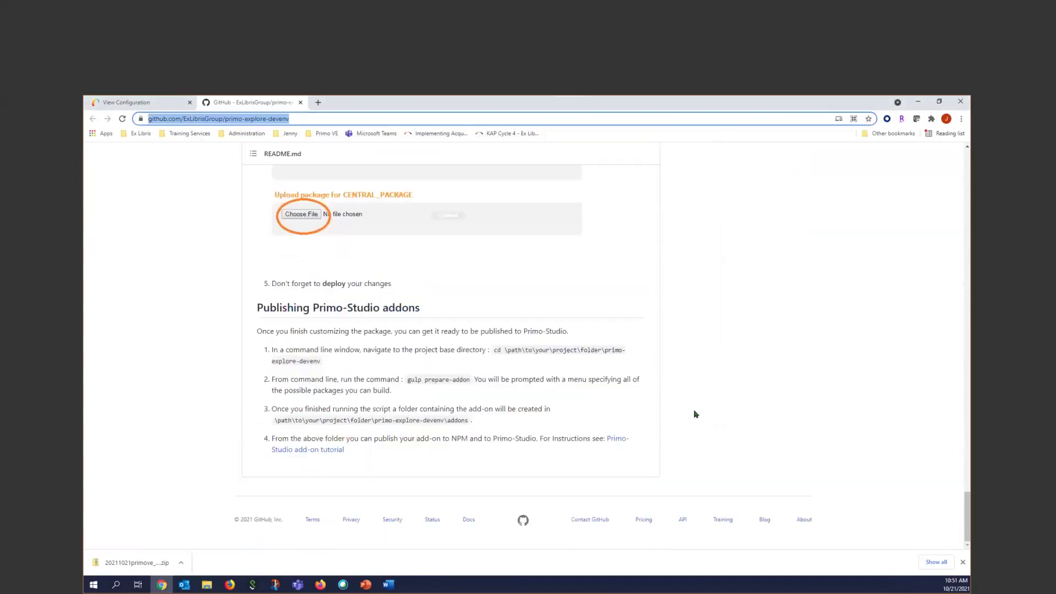
pyautogui.scroll(10, 694, 414)
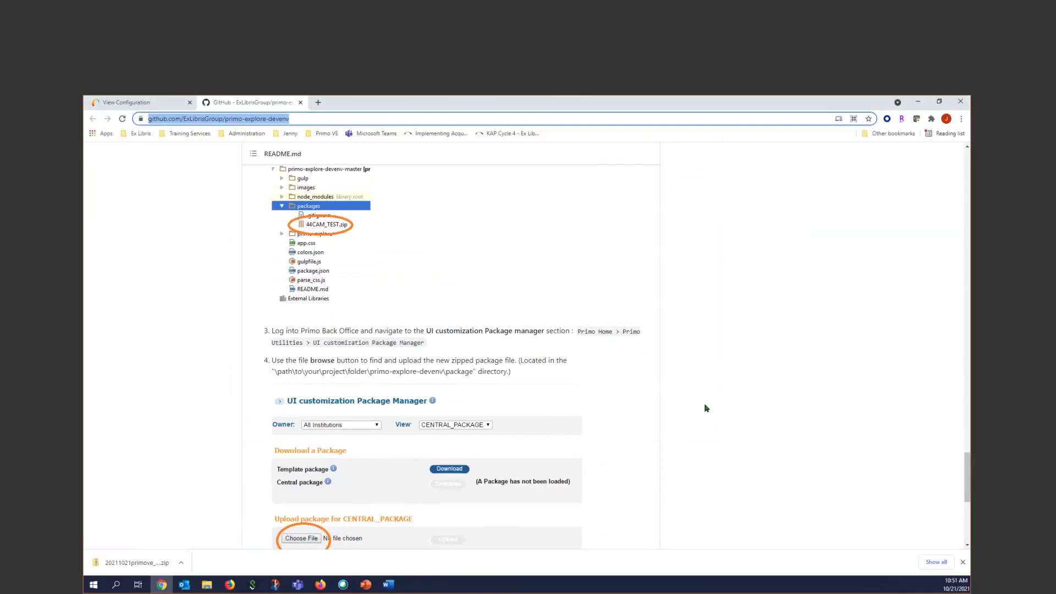
pyautogui.scroll(12, 707, 404)
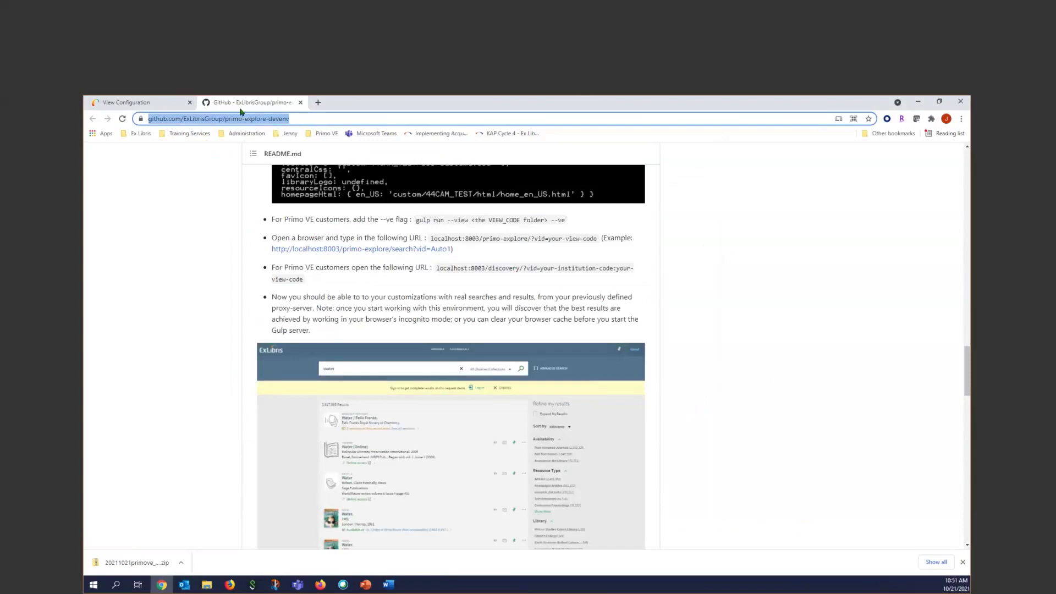
pyautogui.click(140, 103)
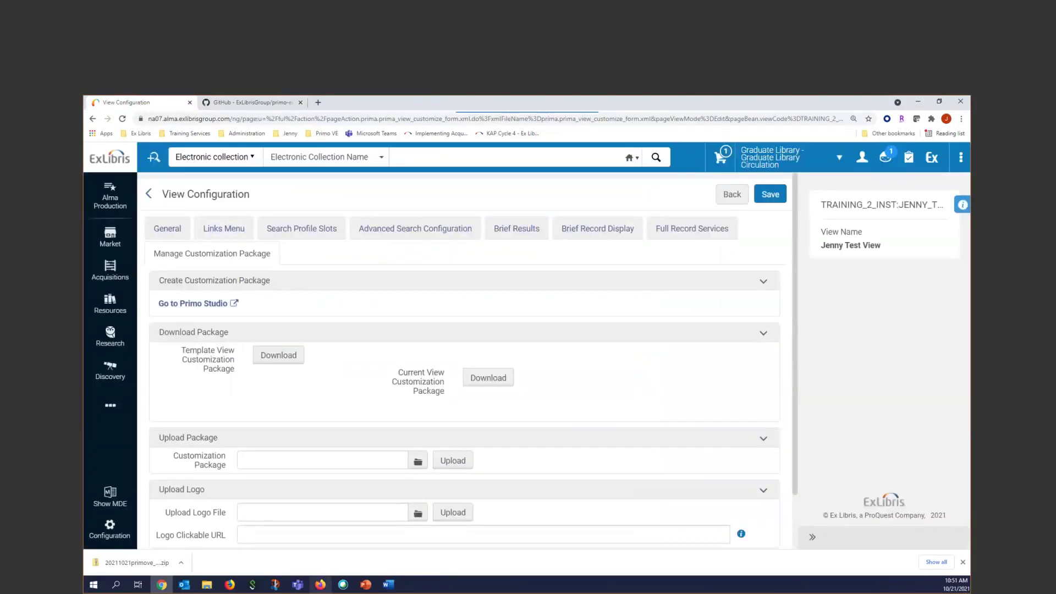
# - Switch to PowerPoint and resume the slide show from slide 23, "Dev Resources"
pyautogui.click(366, 585)
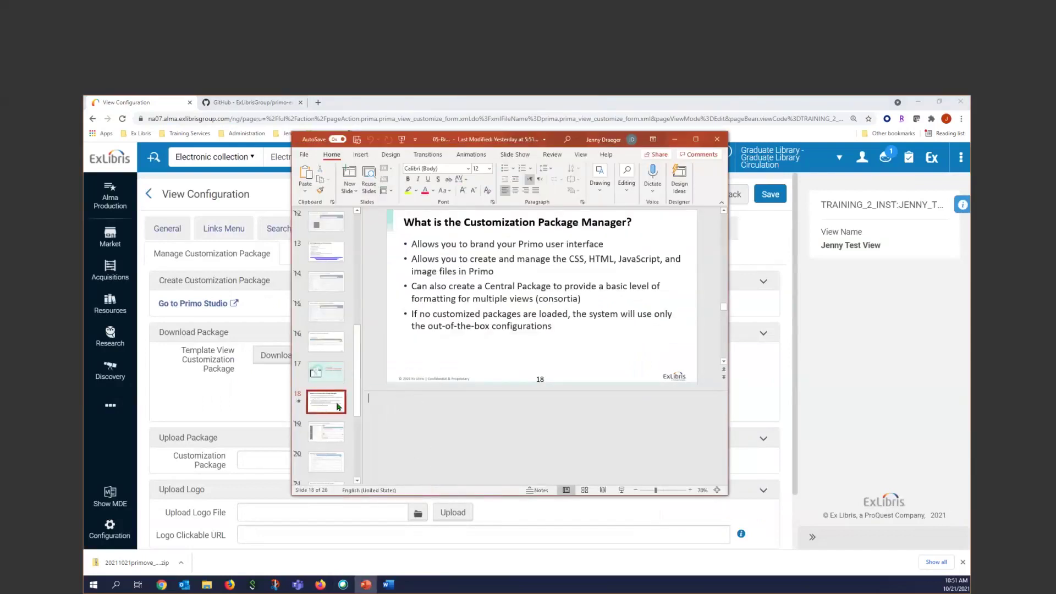
pyautogui.scroll(-1, 359, 417)
pyautogui.click(326, 438)
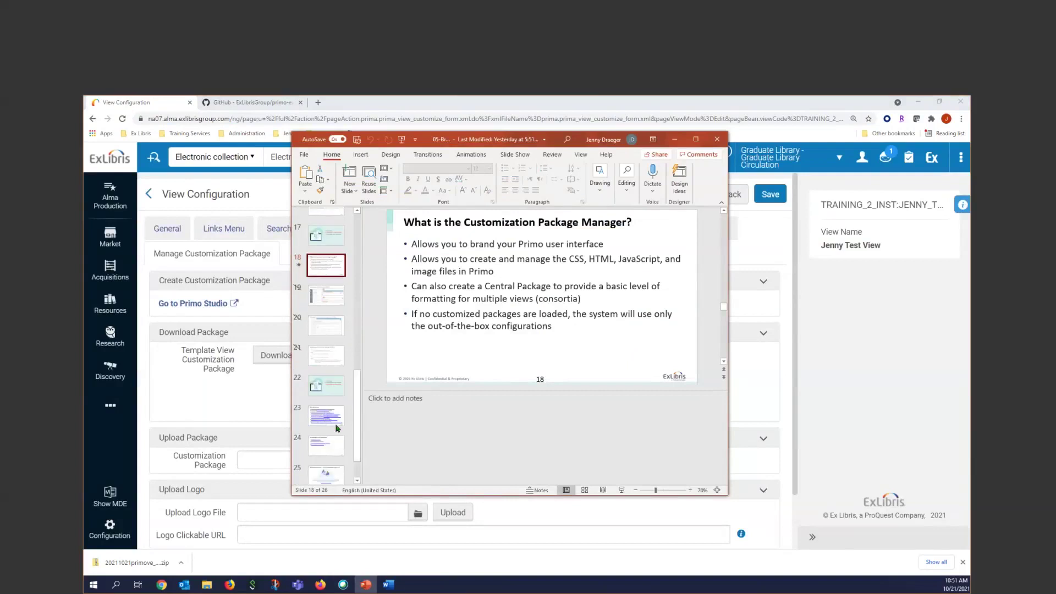
pyautogui.click(621, 492)
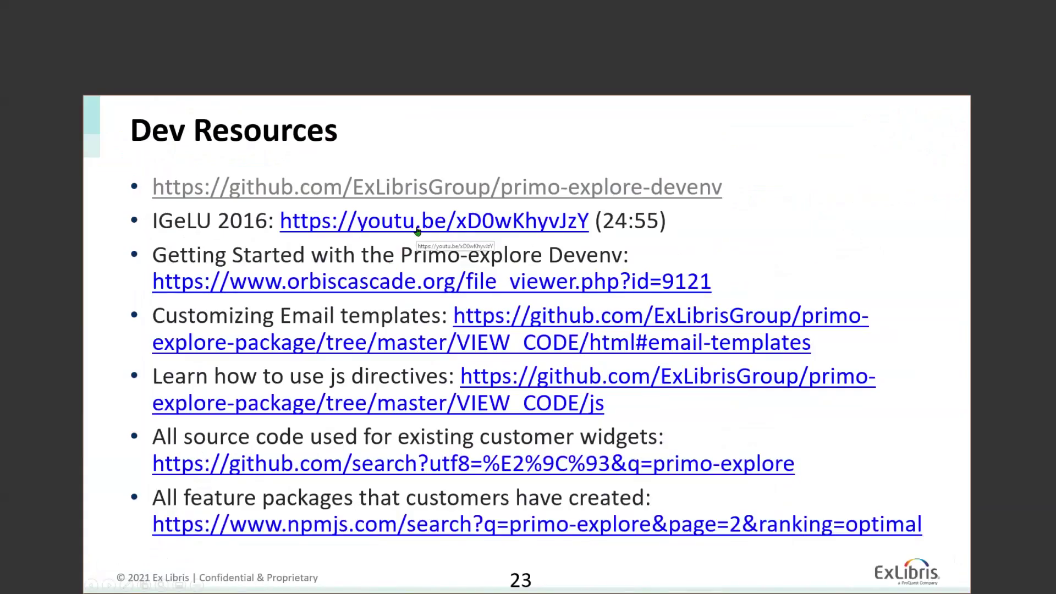
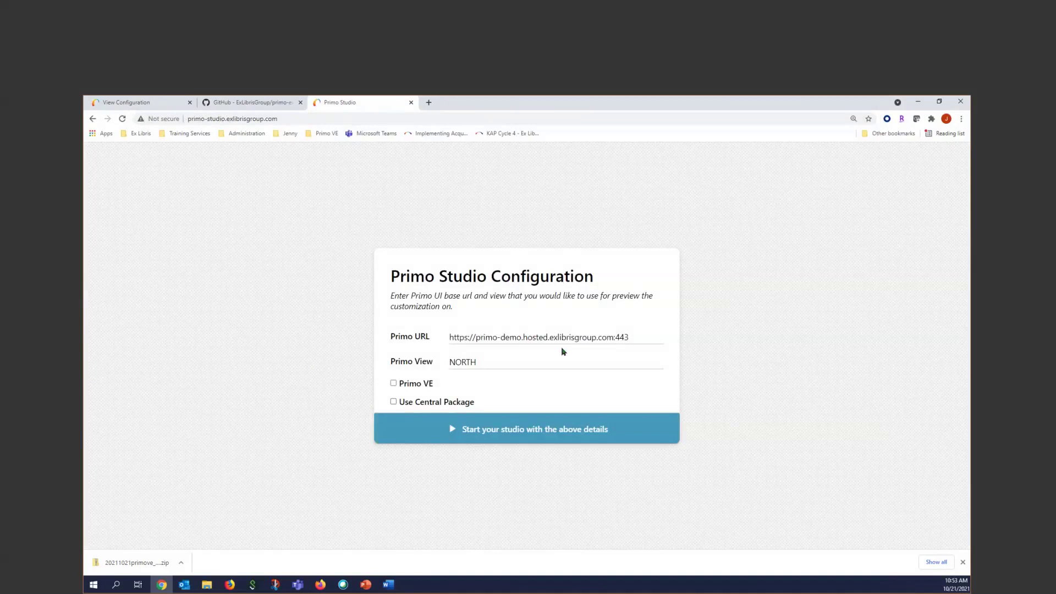
# - Set the Primo View to JENNY_TEST in the Primo Studio Configuration form and highlight the page's web address
pyautogui.click(512, 362)
pyautogui.press('BackSpace')
pyautogui.press('BackSpace')
pyautogui.press('BackSpace')
pyautogui.press('BackSpace')
pyautogui.press('BackSpace')
pyautogui.write('Je')
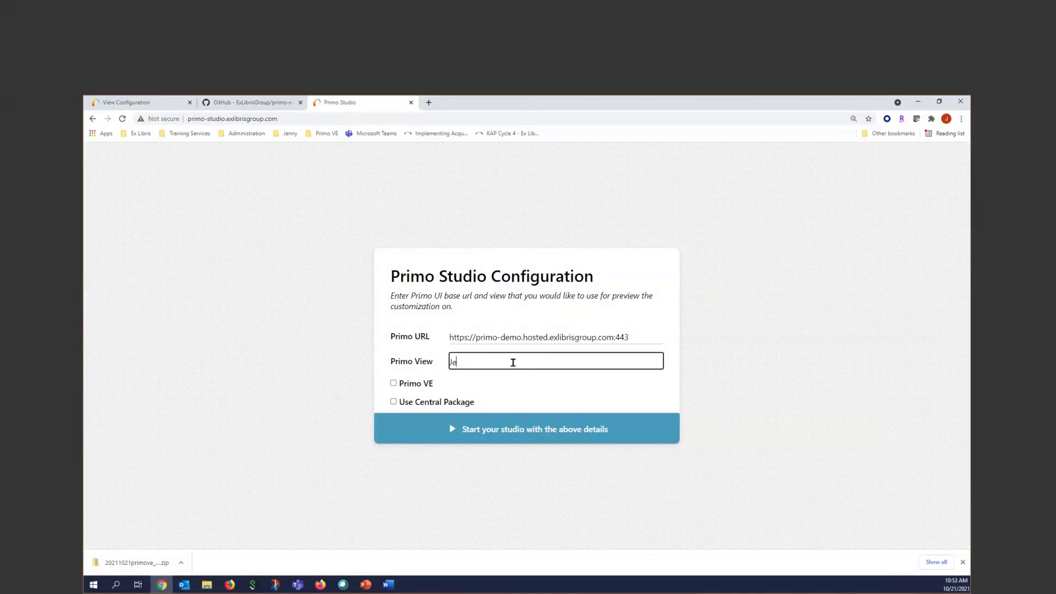
pyautogui.write('nny_TEST')
pyautogui.click(470, 362)
pyautogui.press('BackSpace')
pyautogui.press('BackSpace')
pyautogui.press('BackSpace')
pyautogui.press('BackSpace')
pyautogui.press('BackSpace')
pyautogui.write('JENNY')
pyautogui.click(288, 117)
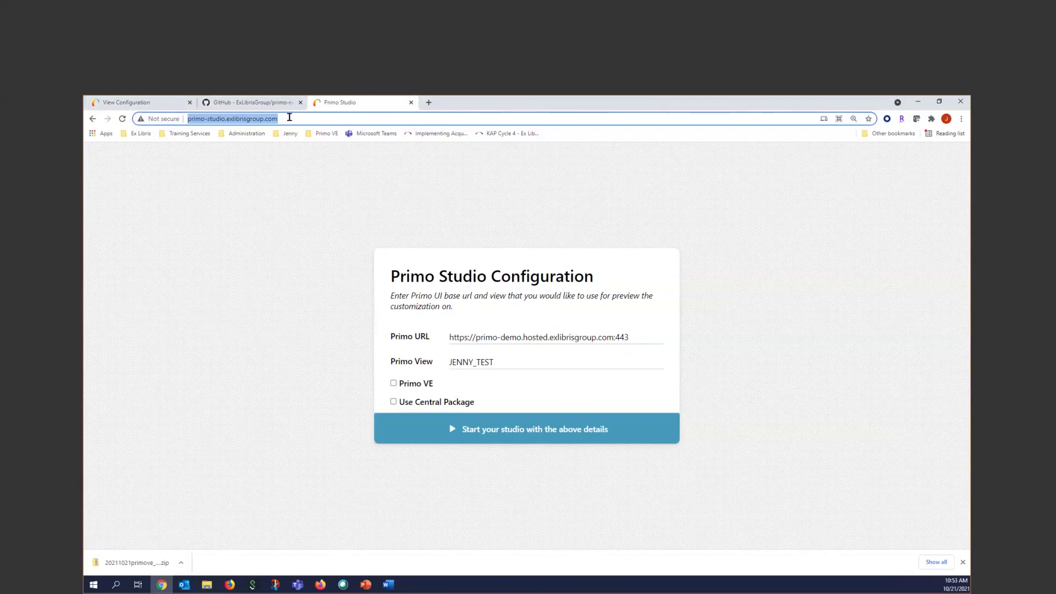
pyautogui.hotkey('alt', 'Tab')
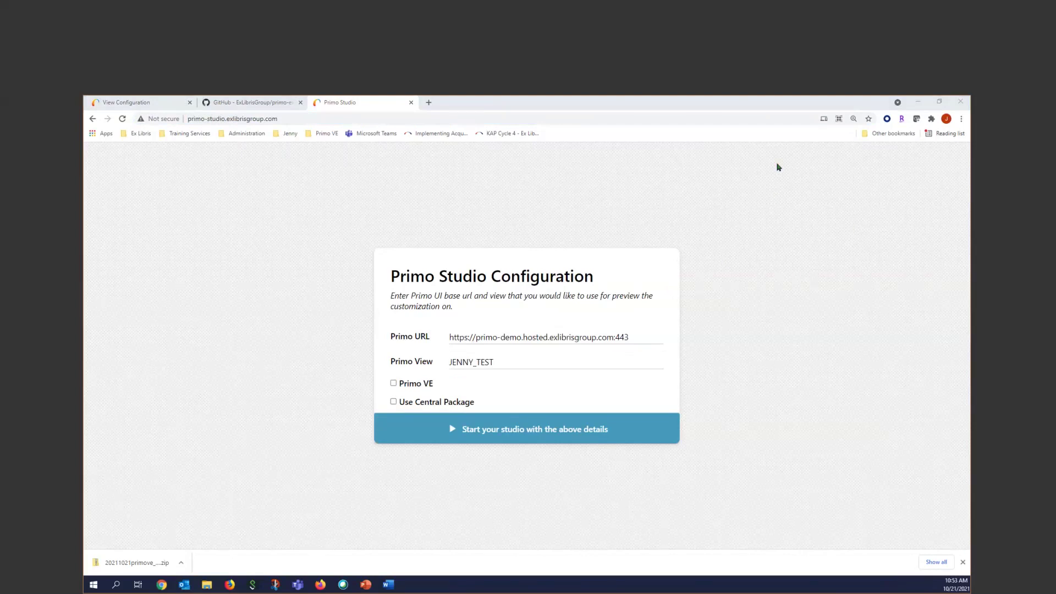
# - Close the Primo Studio Configuration page and search the web for "florida state hex codes" in a new browser tab
pyautogui.click(411, 103)
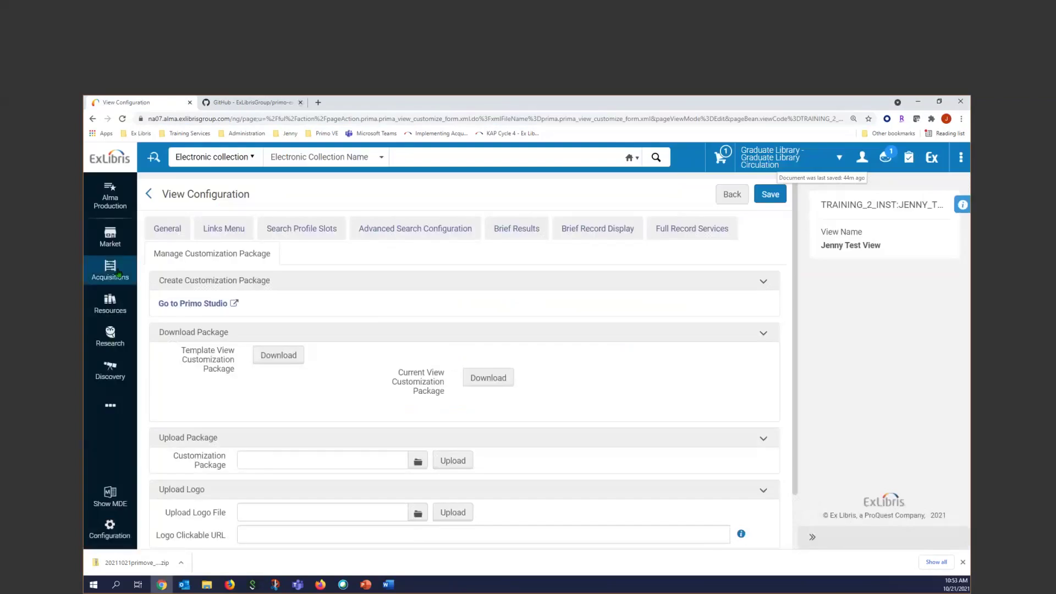
pyautogui.click(206, 302)
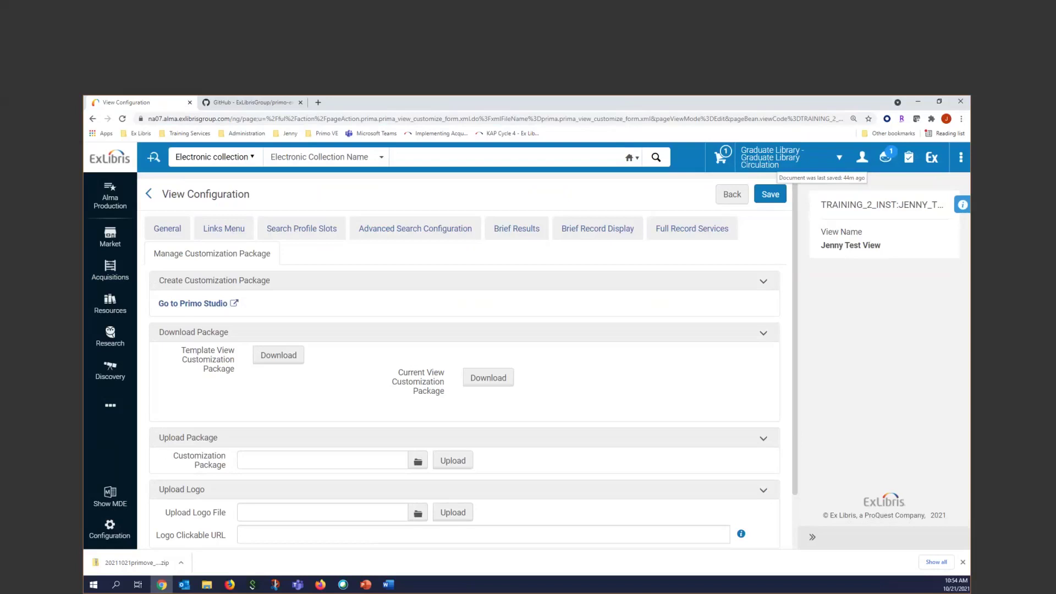
pyautogui.click(319, 103)
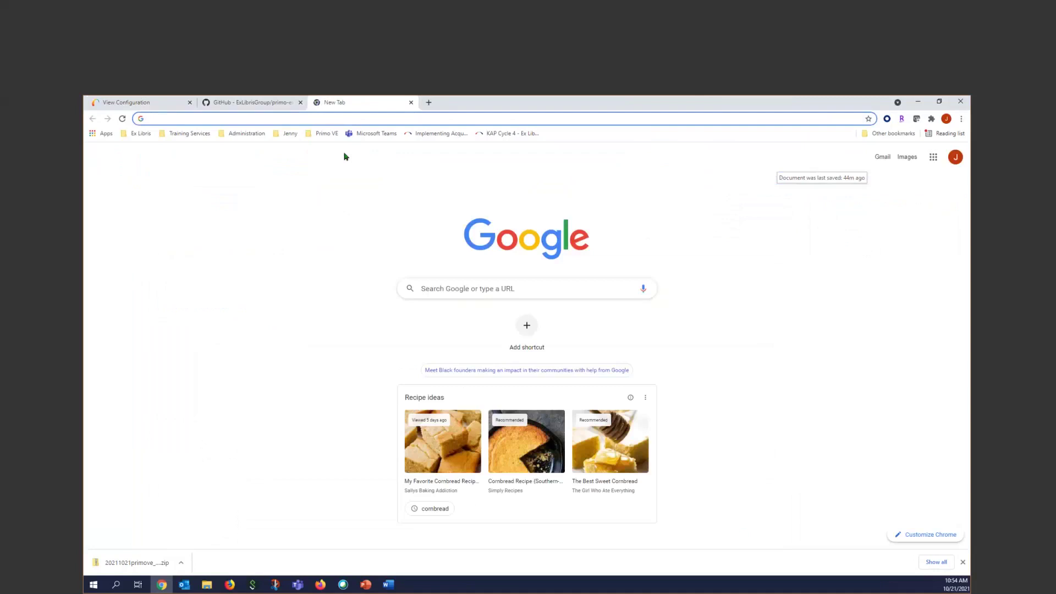
pyautogui.write('florida sta')
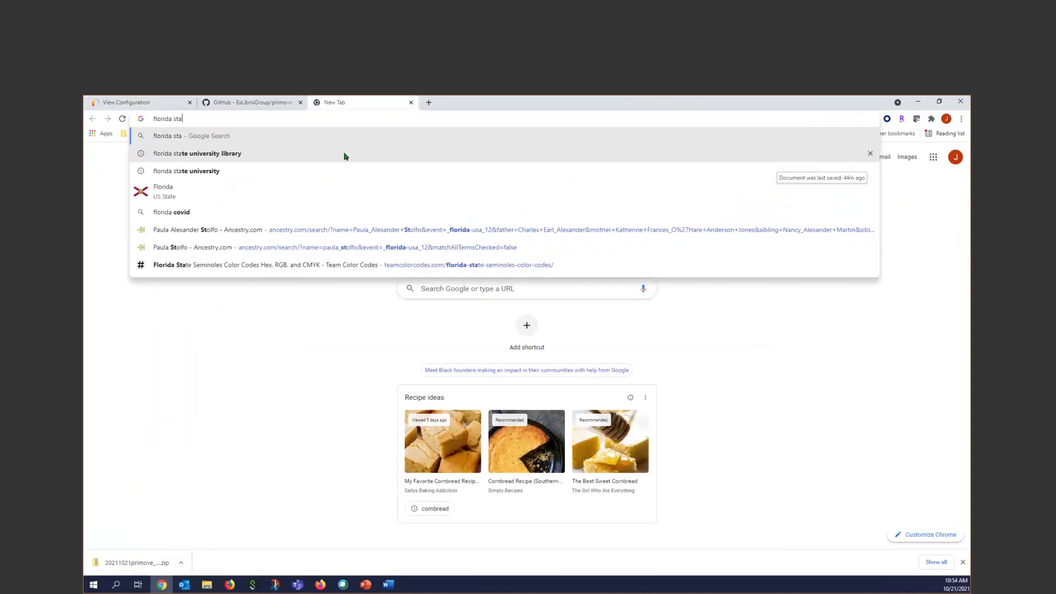
pyautogui.write('te hex codes')
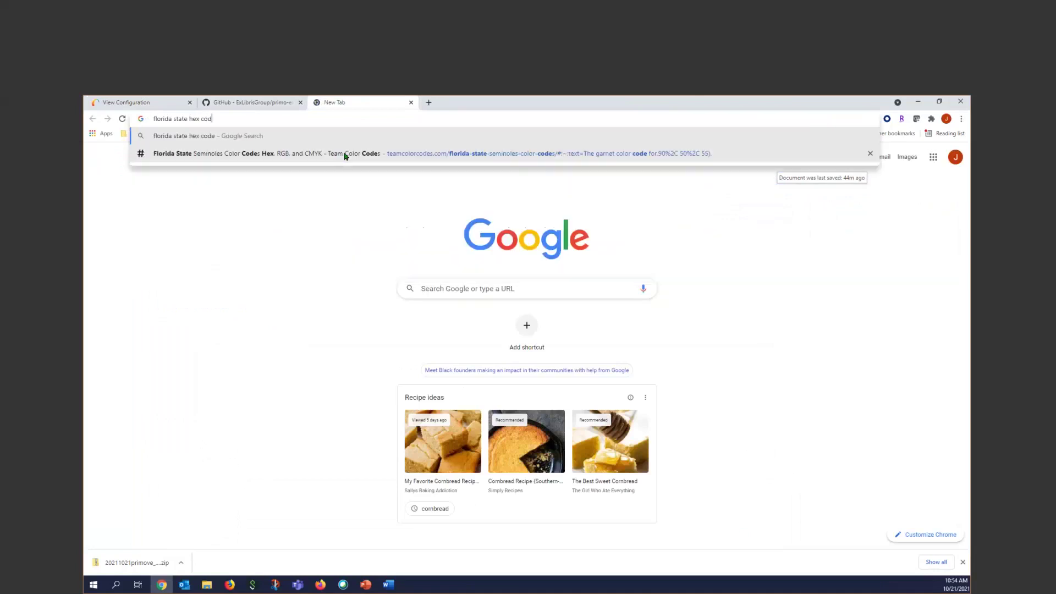
pyautogui.press('Return')
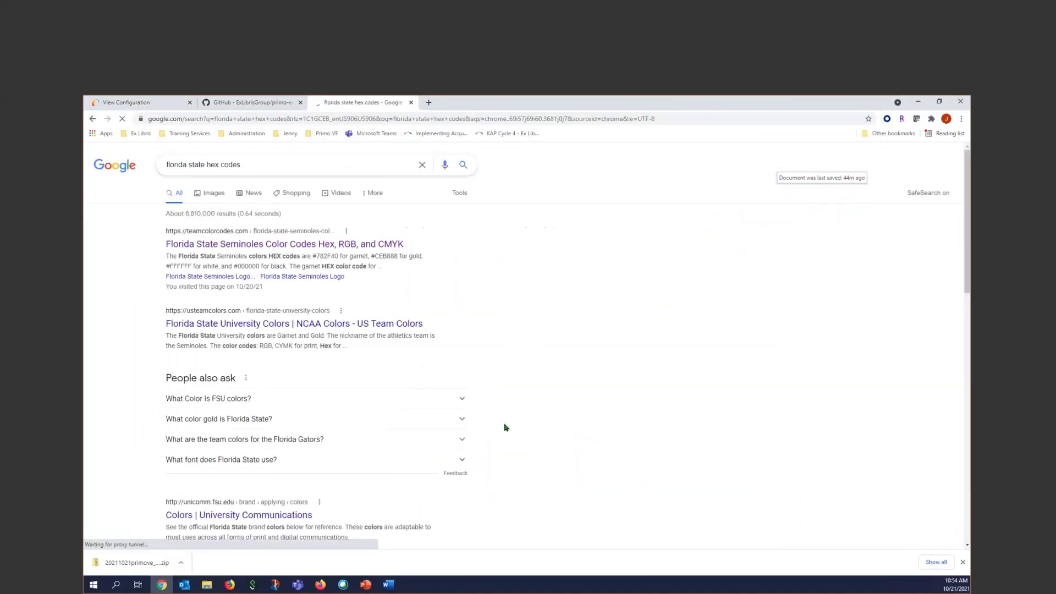
# - Open the Team Color Codes result for the Florida State Seminoles and review the hex values of the primary logo colors
pyautogui.click(264, 245)
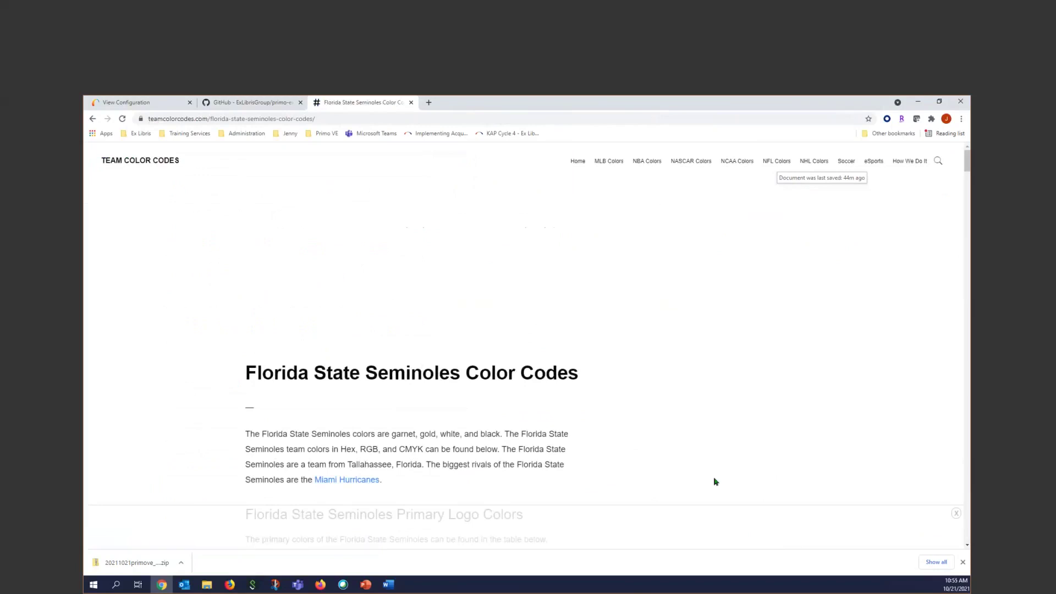
pyautogui.scroll(-6, 770, 393)
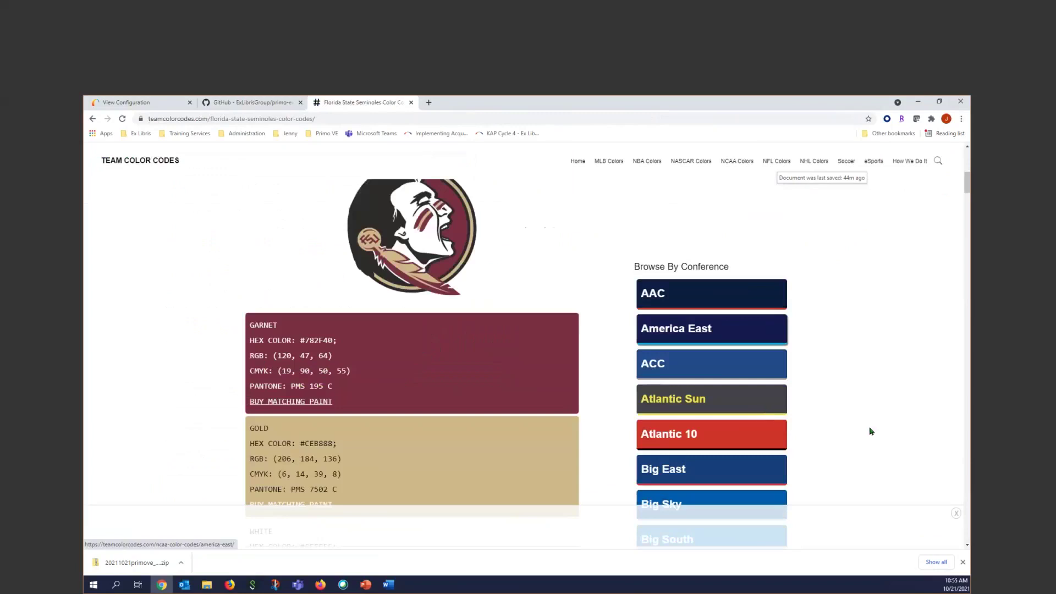
pyautogui.scroll(-3, 870, 431)
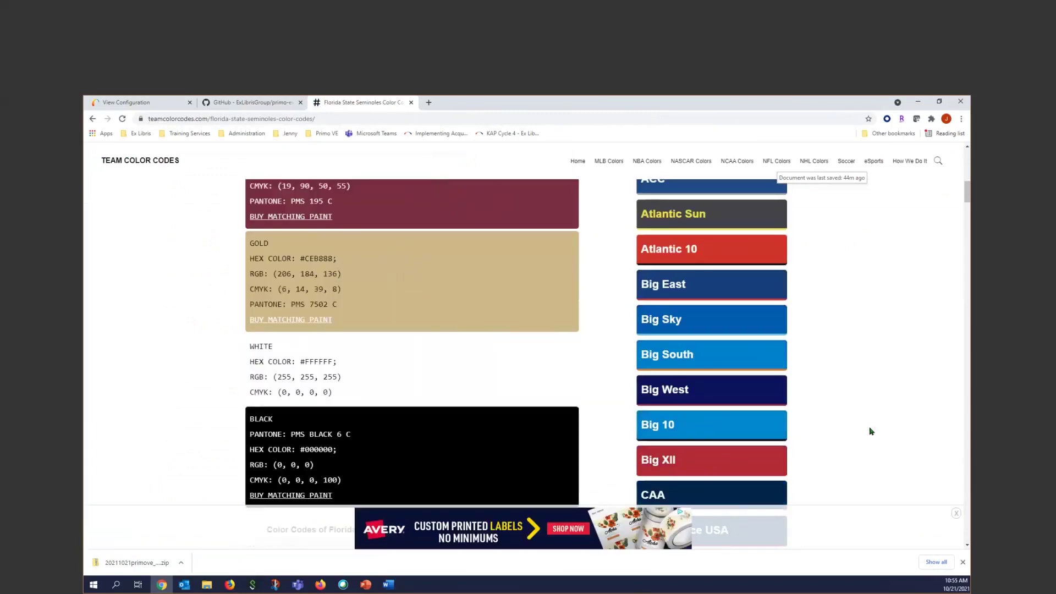
pyautogui.scroll(-6, 870, 431)
pyautogui.scroll(9, 869, 438)
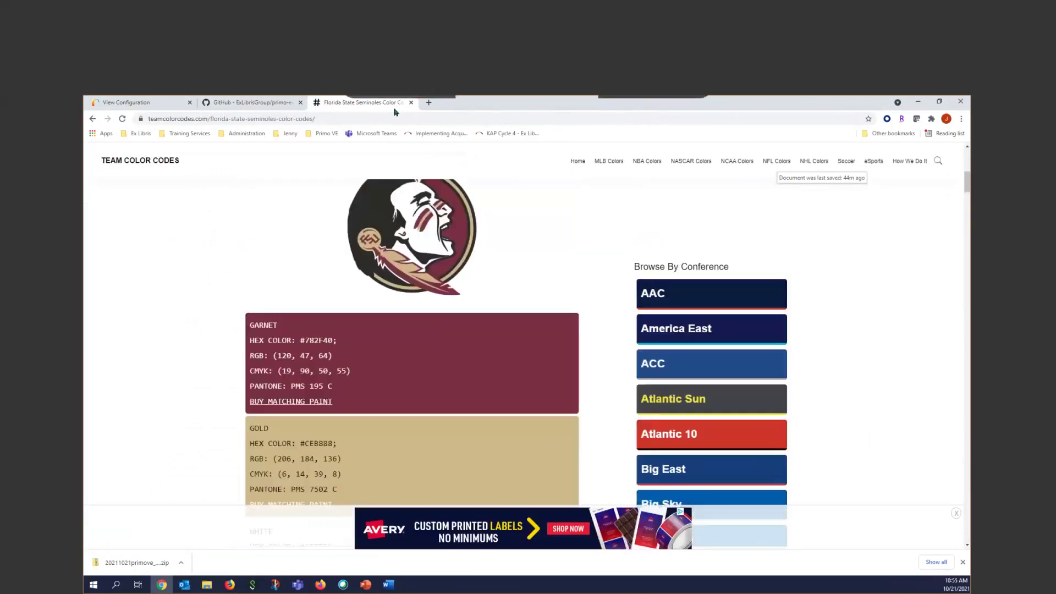
pyautogui.scroll(5, 165, 264)
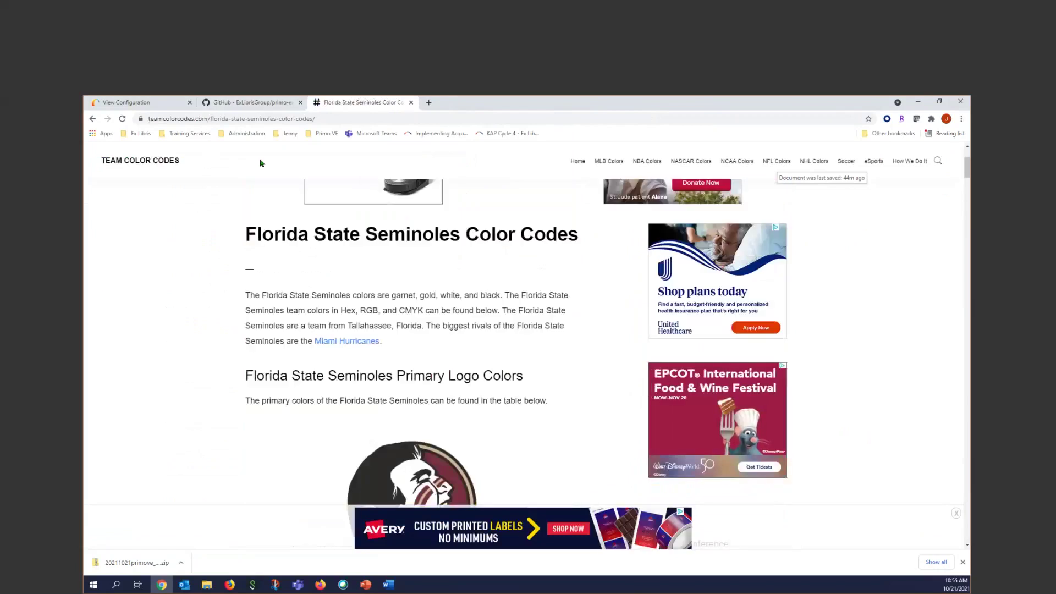
pyautogui.scroll(3, 212, 242)
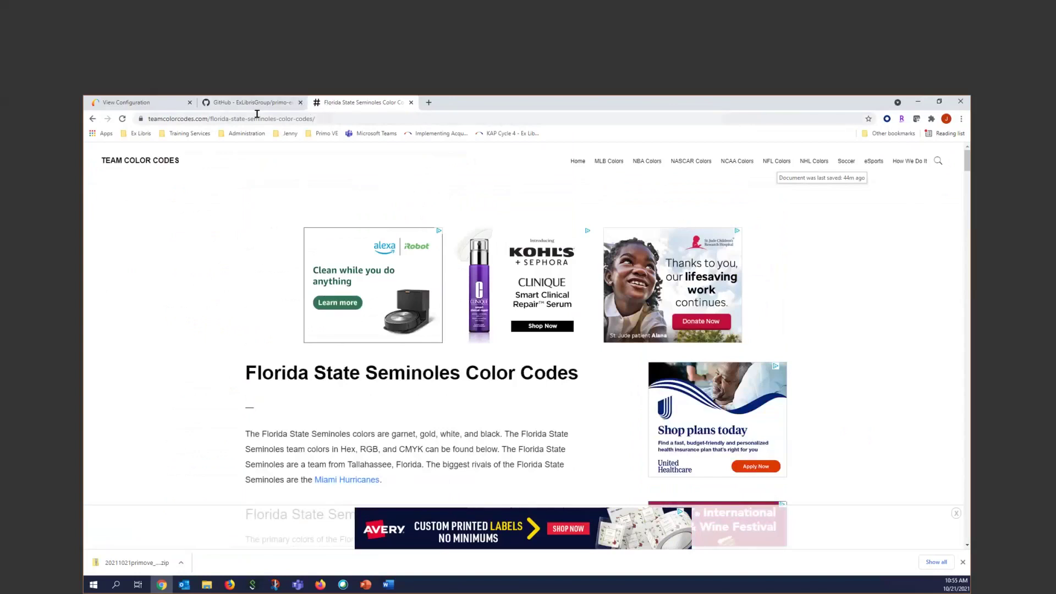
# - Return to the View Configuration page and open the Views List from the Discovery configuration
pyautogui.click(122, 104)
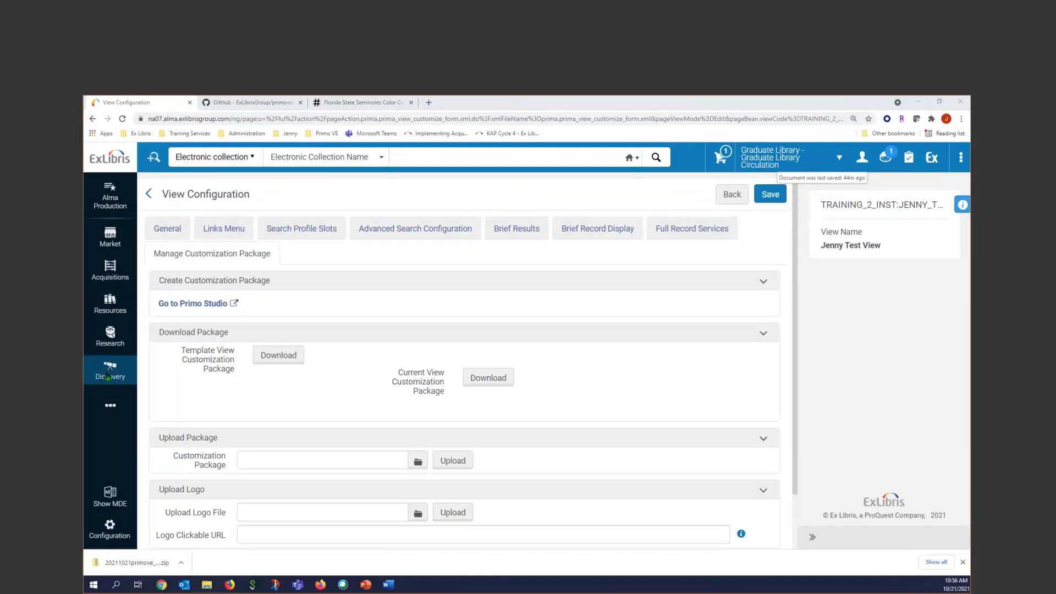
pyautogui.click(108, 375)
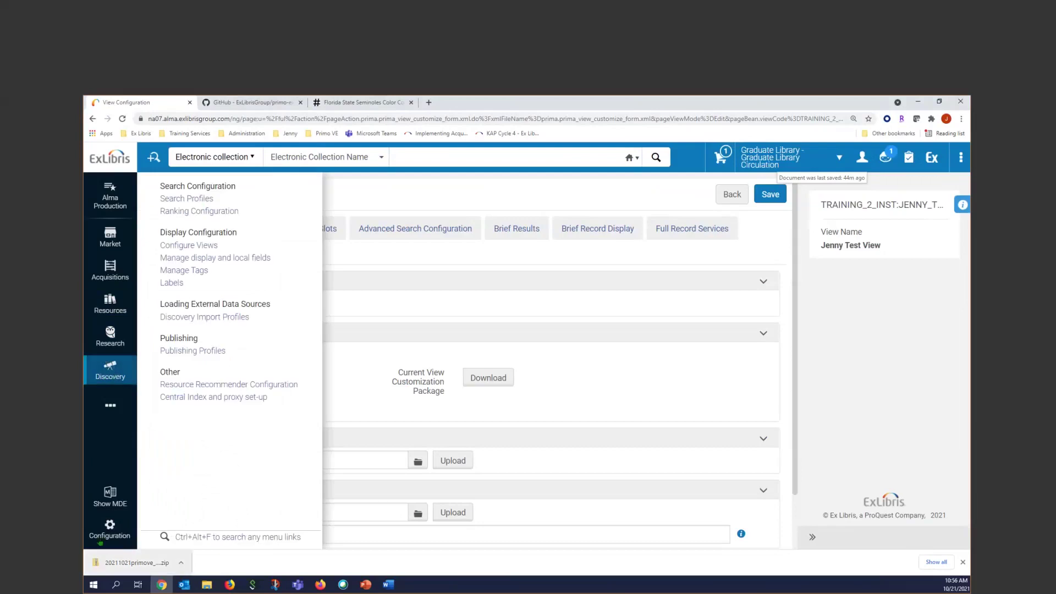
pyautogui.click(110, 517)
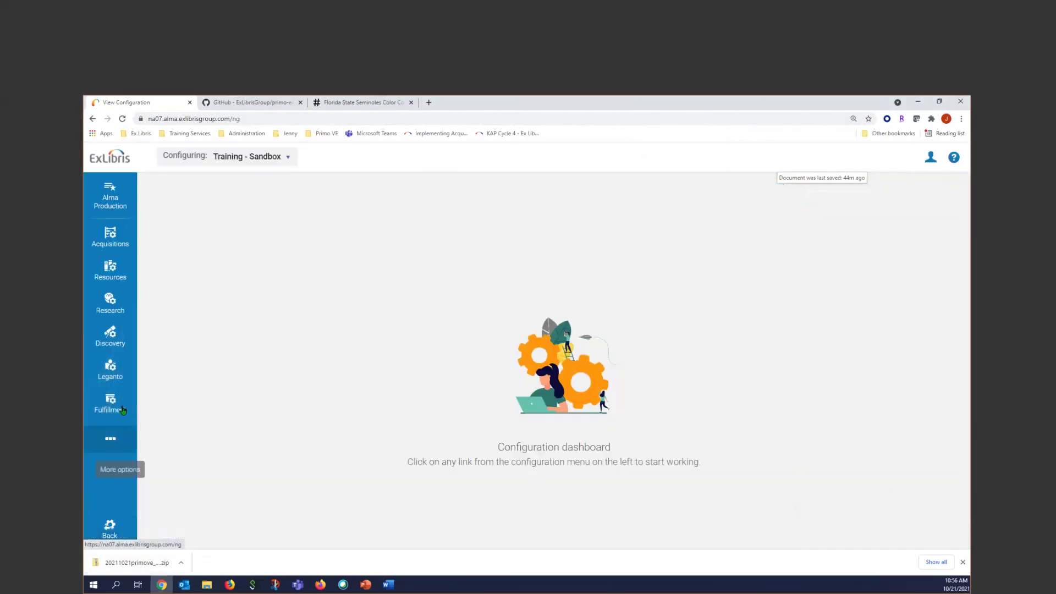
pyautogui.click(108, 340)
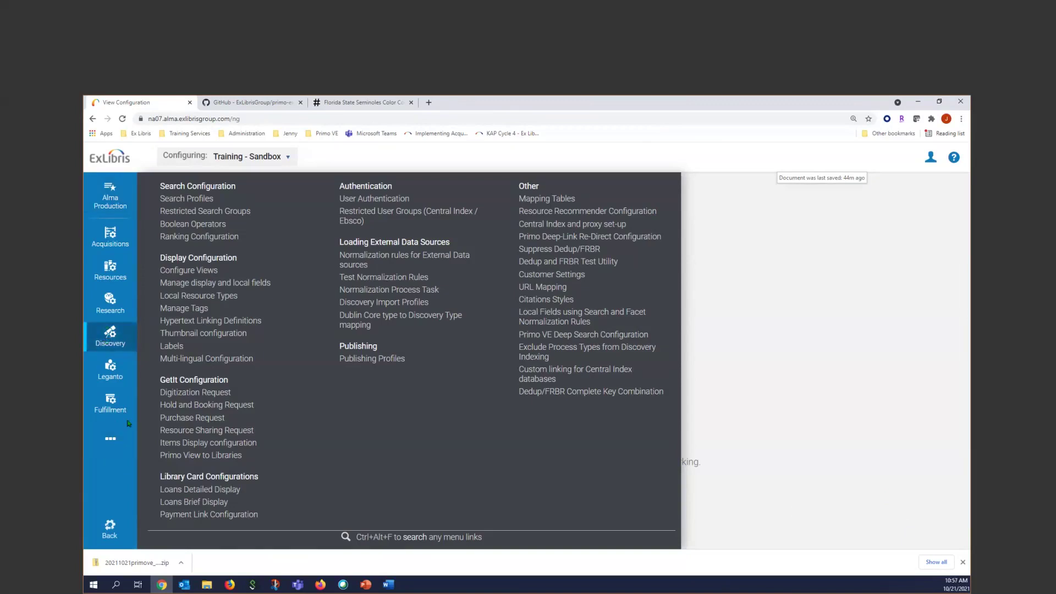
pyautogui.click(189, 270)
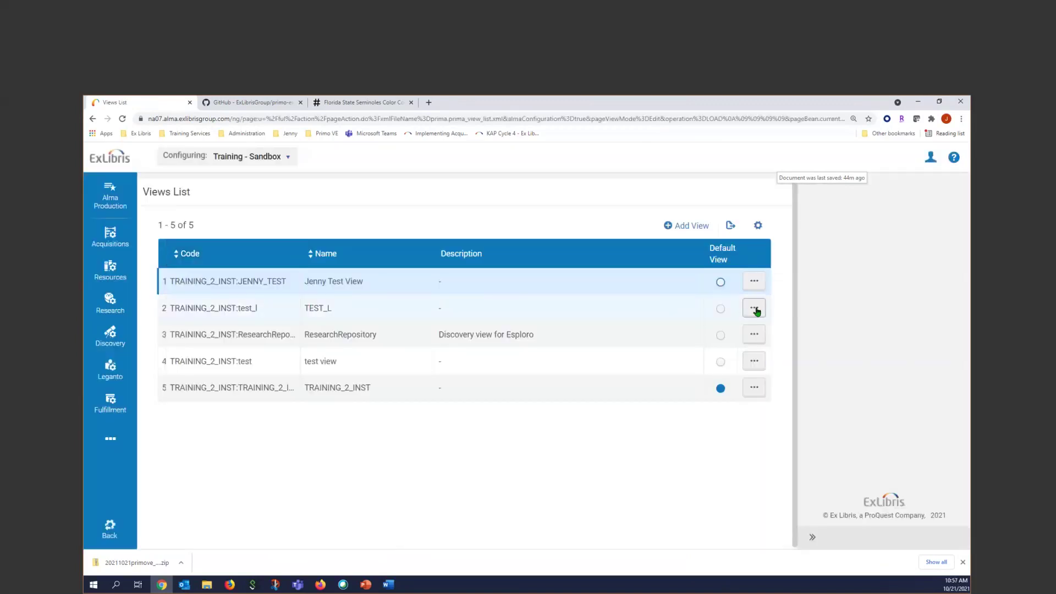
# - Open the TEST_L view for editing and launch Primo Studio from its customization package settings
pyautogui.click(754, 310)
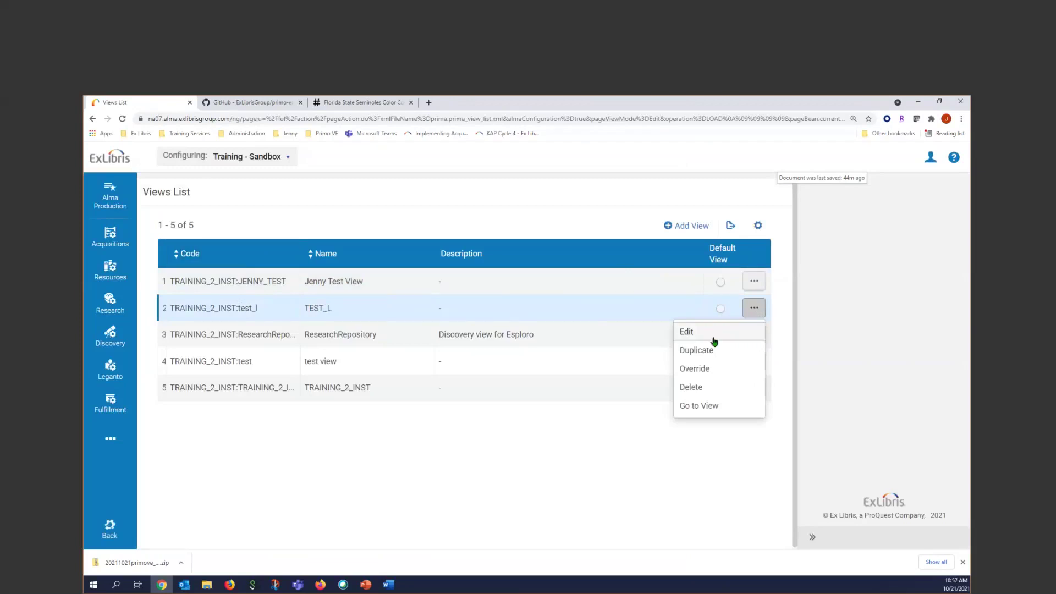
pyautogui.click(695, 333)
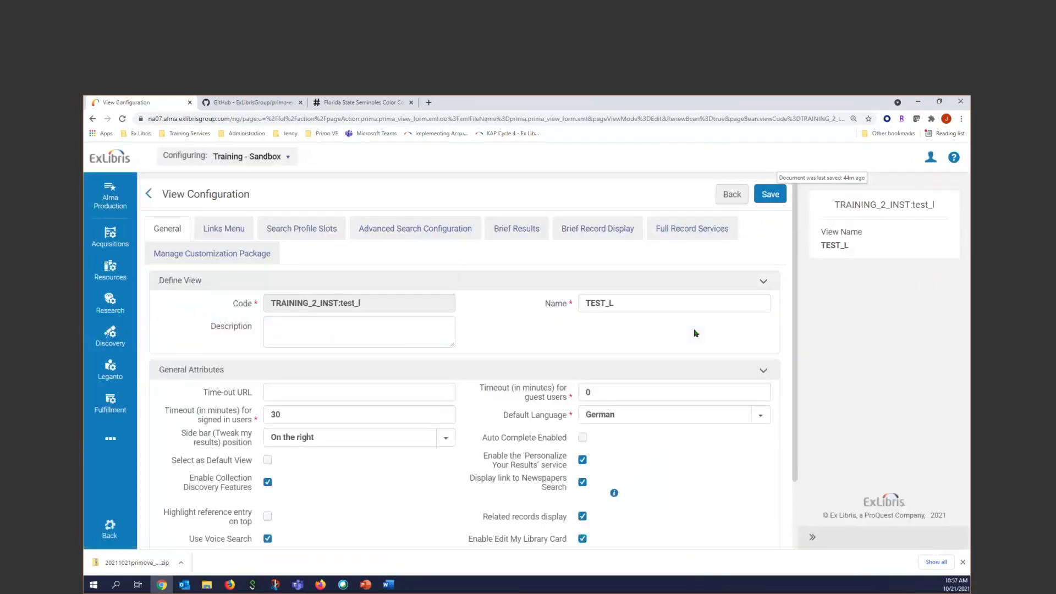
pyautogui.click(231, 251)
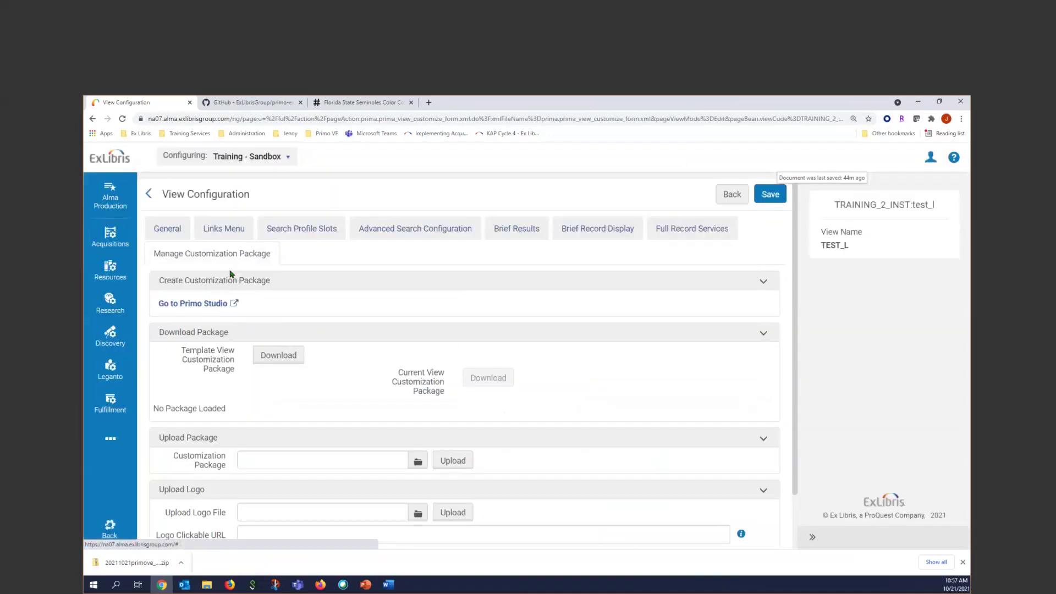
pyautogui.click(198, 310)
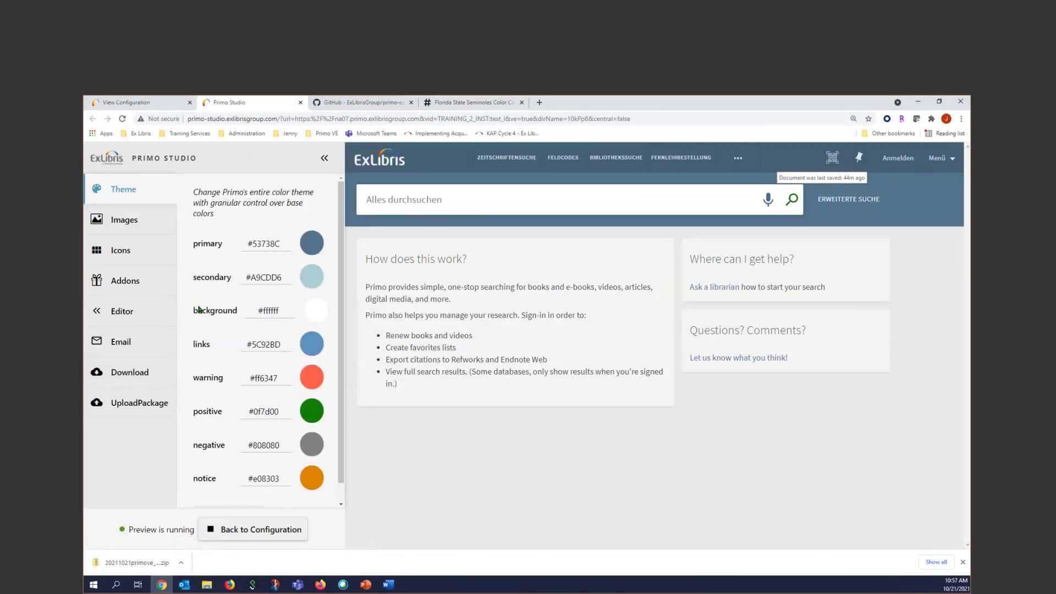
# - Close Primo Studio, go back to the Views List and check the actions available for the "test view" entry
pyautogui.click(301, 103)
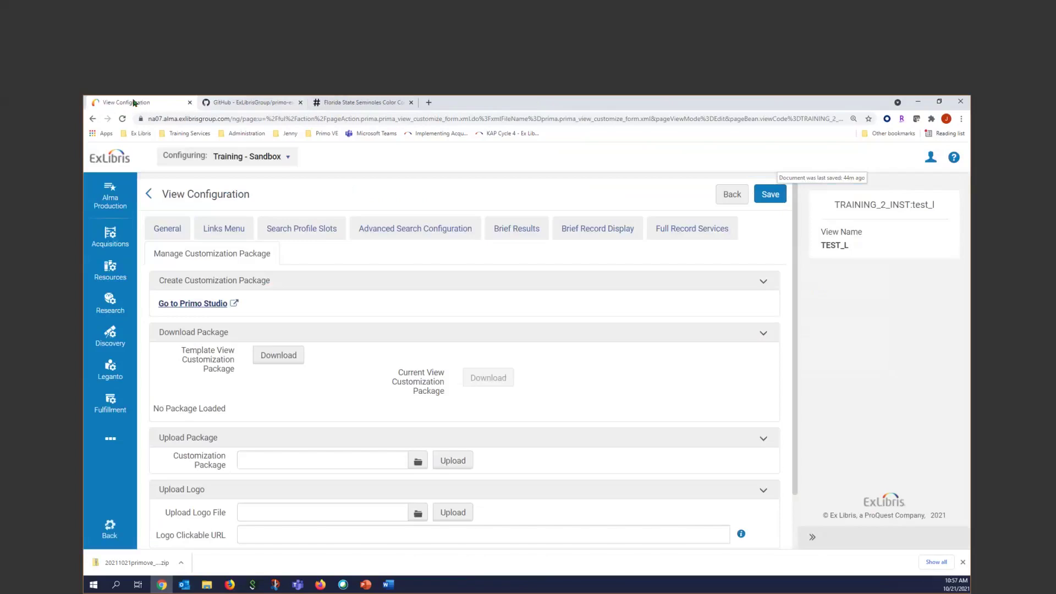
pyautogui.click(147, 193)
pyautogui.click(755, 254)
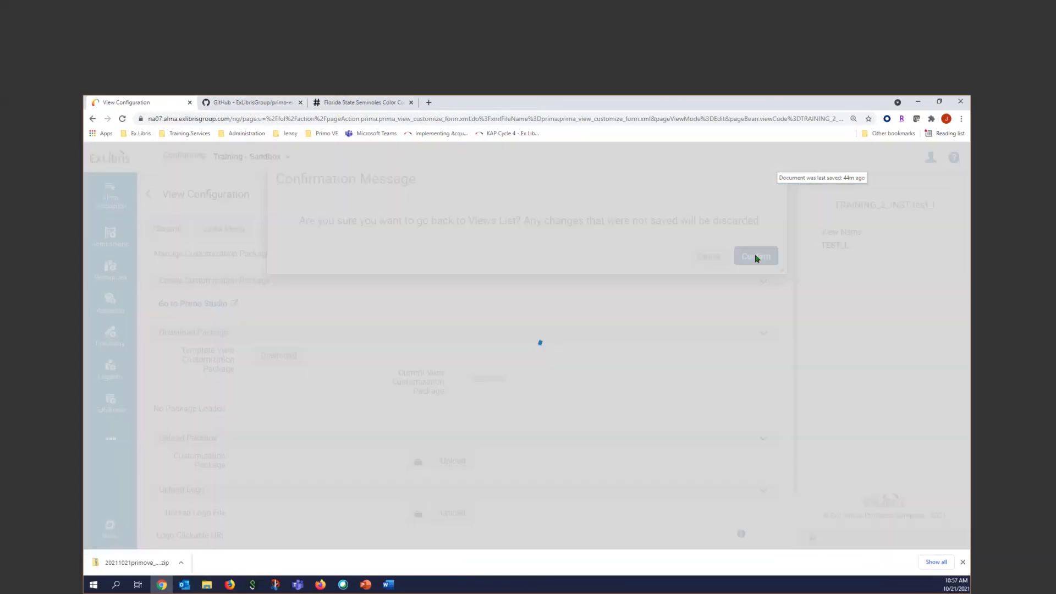
pyautogui.click(754, 365)
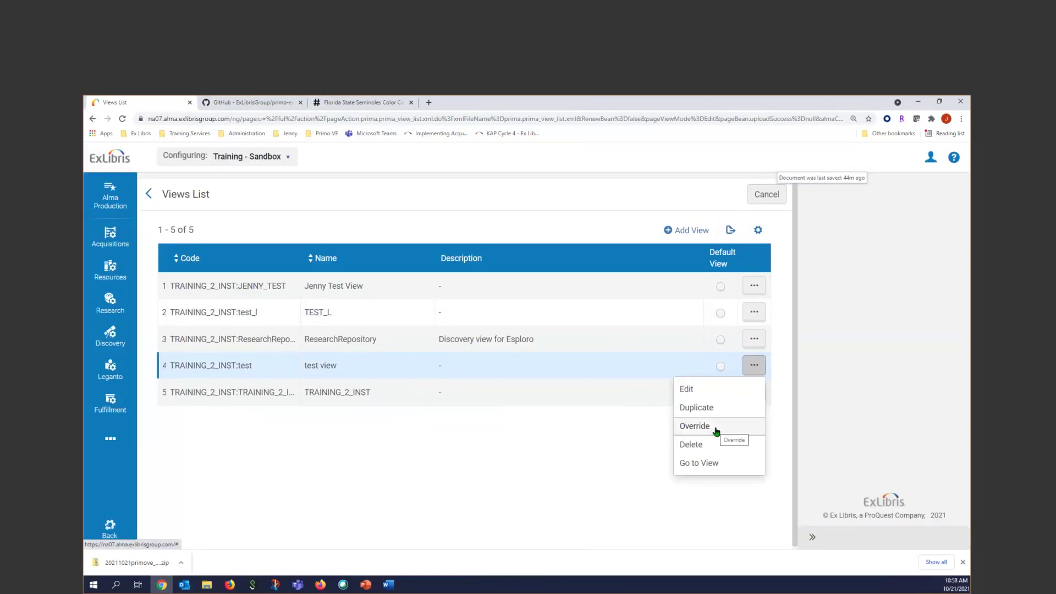
pyautogui.click(553, 450)
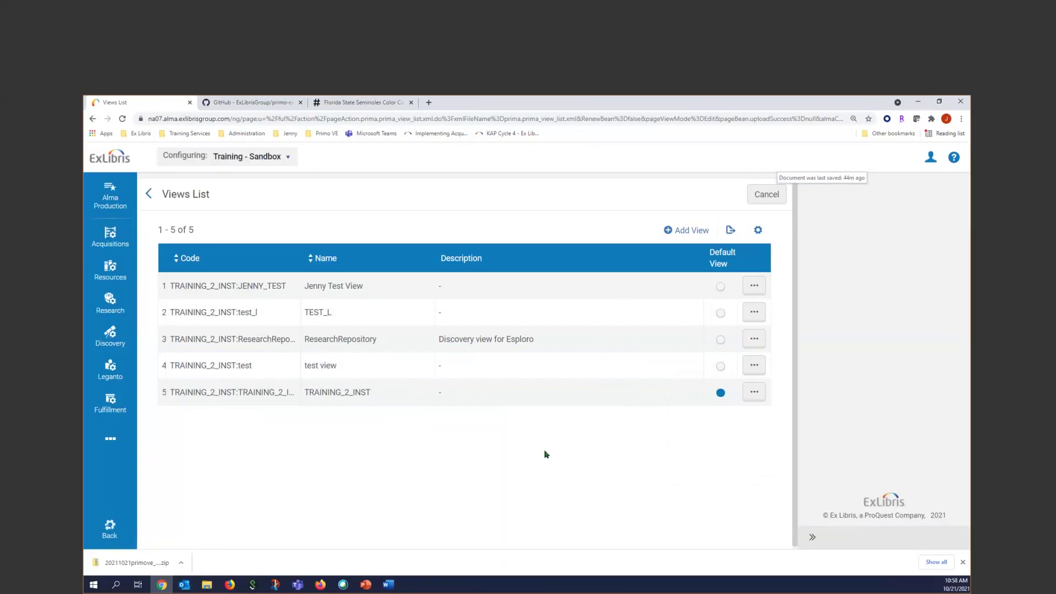
# - Open the Jenny Test View for editing and launch Primo Studio from its customization package settings
pyautogui.click(755, 287)
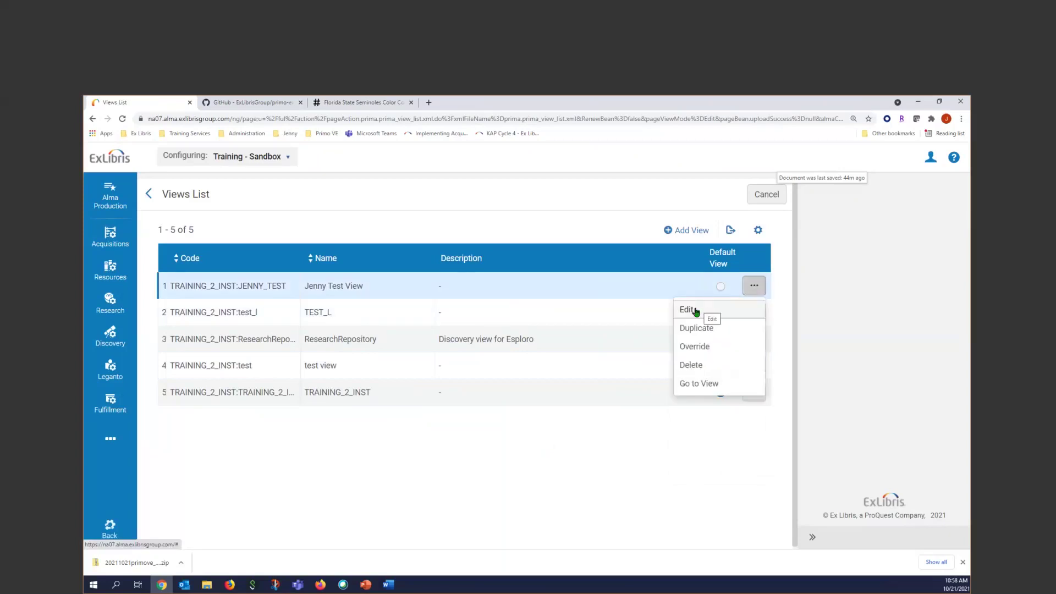
pyautogui.click(696, 311)
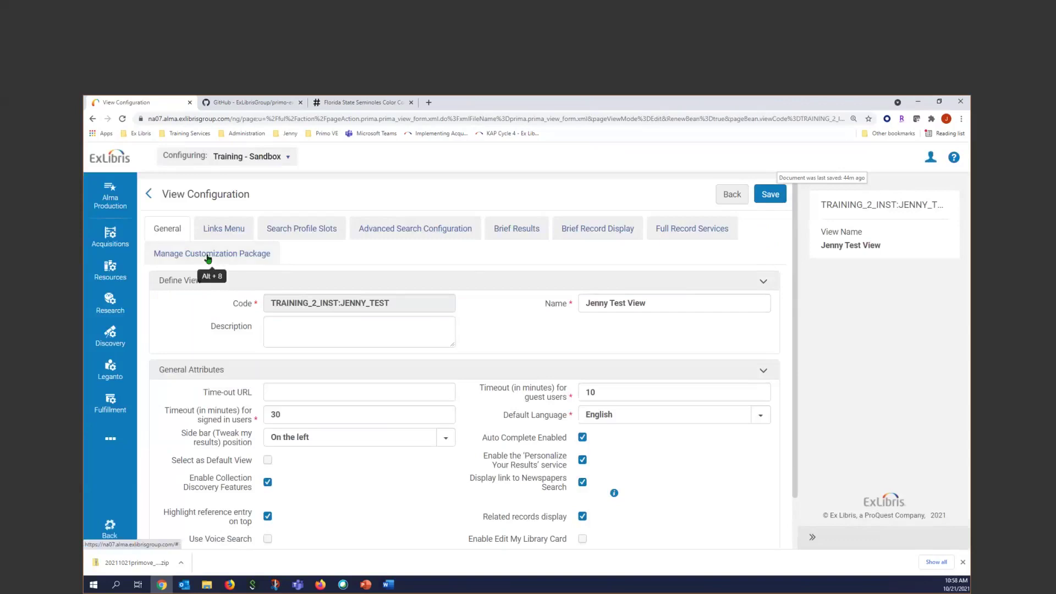
pyautogui.click(208, 256)
pyautogui.click(208, 304)
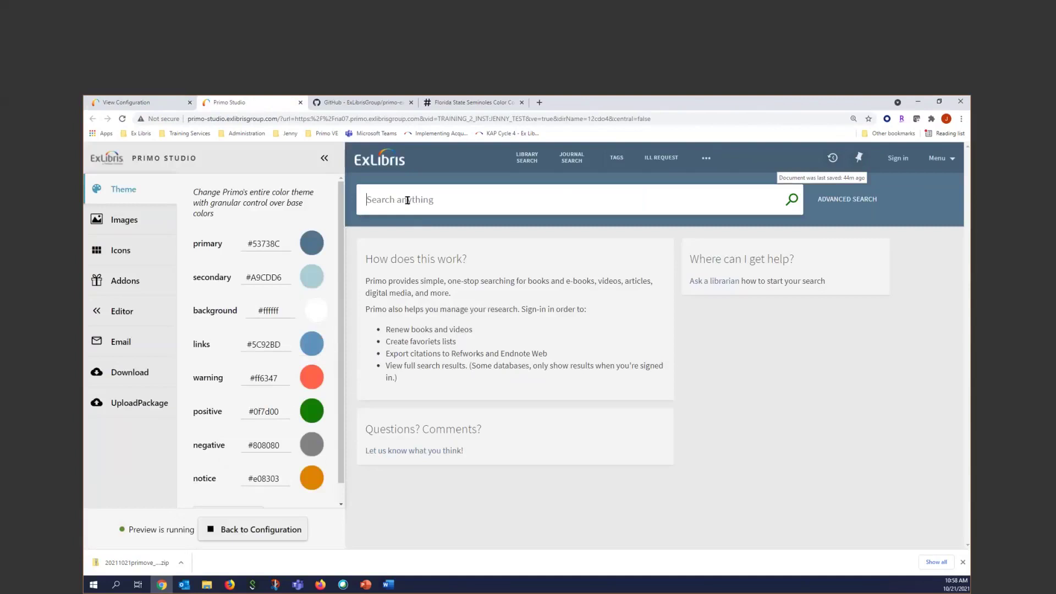
pyautogui.write('qing')
pyautogui.press('BackSpace')
pyautogui.press('BackSpace')
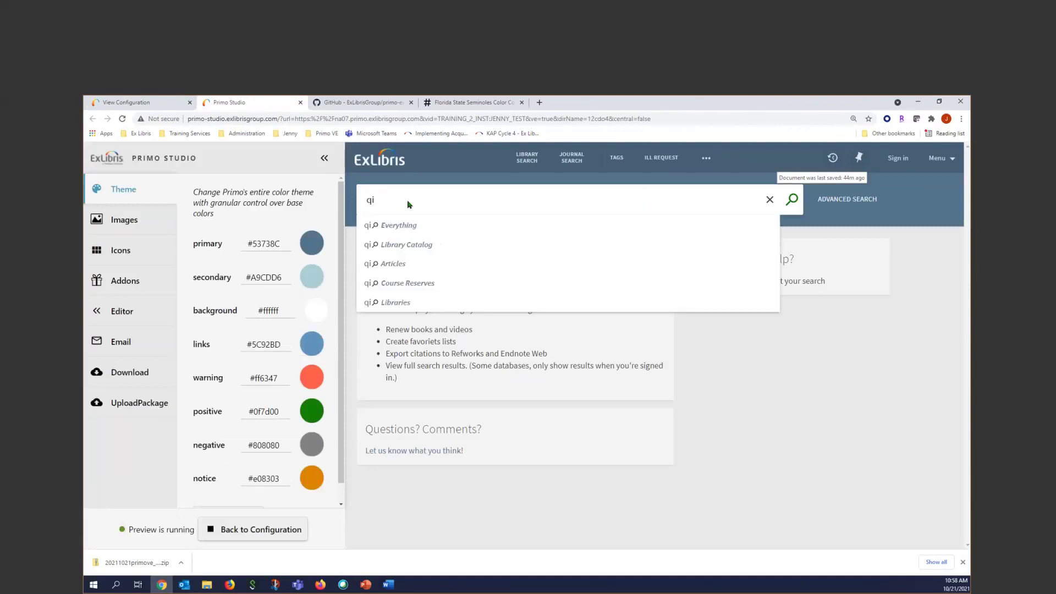
pyautogui.press('BackSpace')
pyautogui.press('BackSpace')
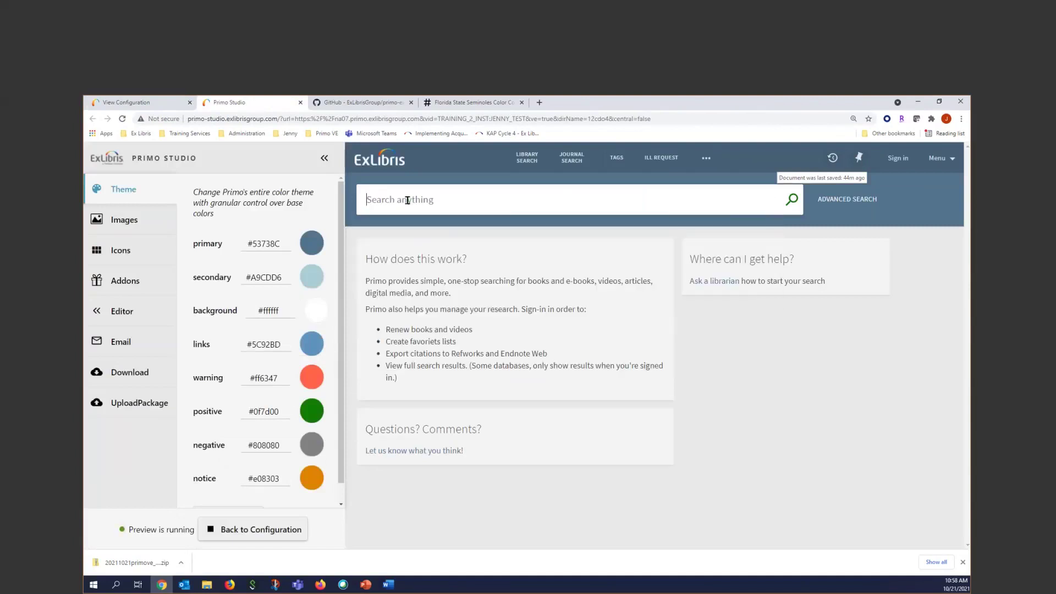
pyautogui.write('wee')
pyautogui.press('BackSpace')
pyautogui.press('BackSpace')
pyautogui.press('BackSpace')
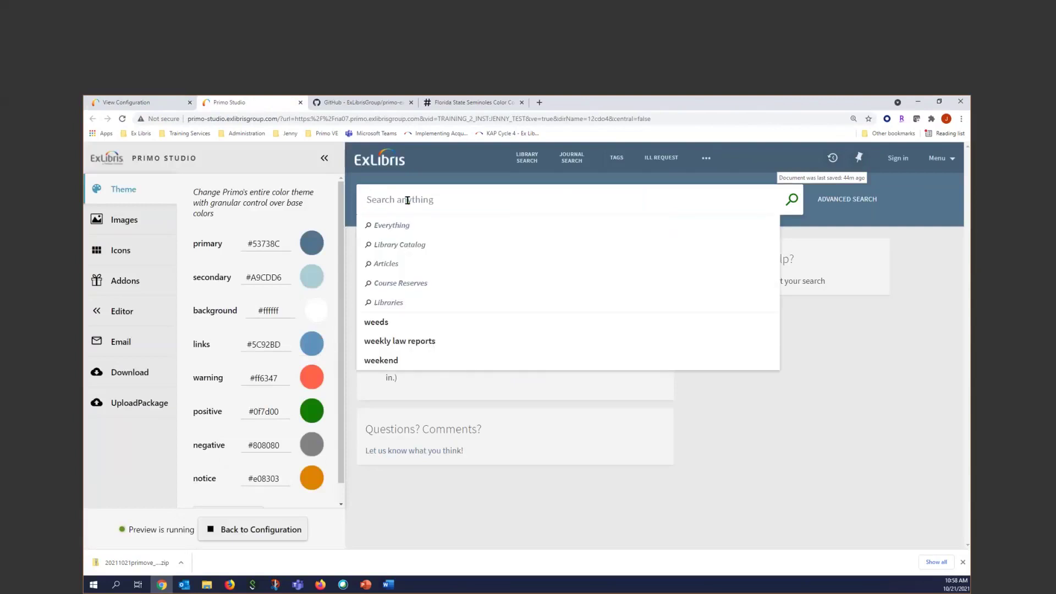
# - Search the Primo Studio preview for "quilts made modern" and open the "Double Wedding Ring Quilts: Traditions Made Modern" review record
pyautogui.write('quilts made dm')
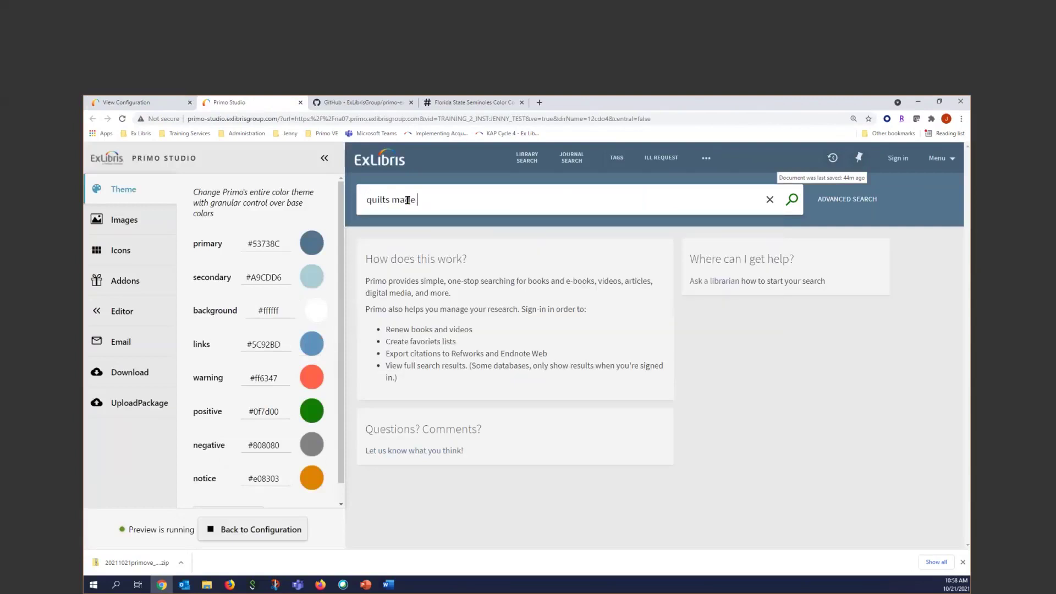
pyautogui.press('BackSpace')
pyautogui.press('BackSpace')
pyautogui.write('modern')
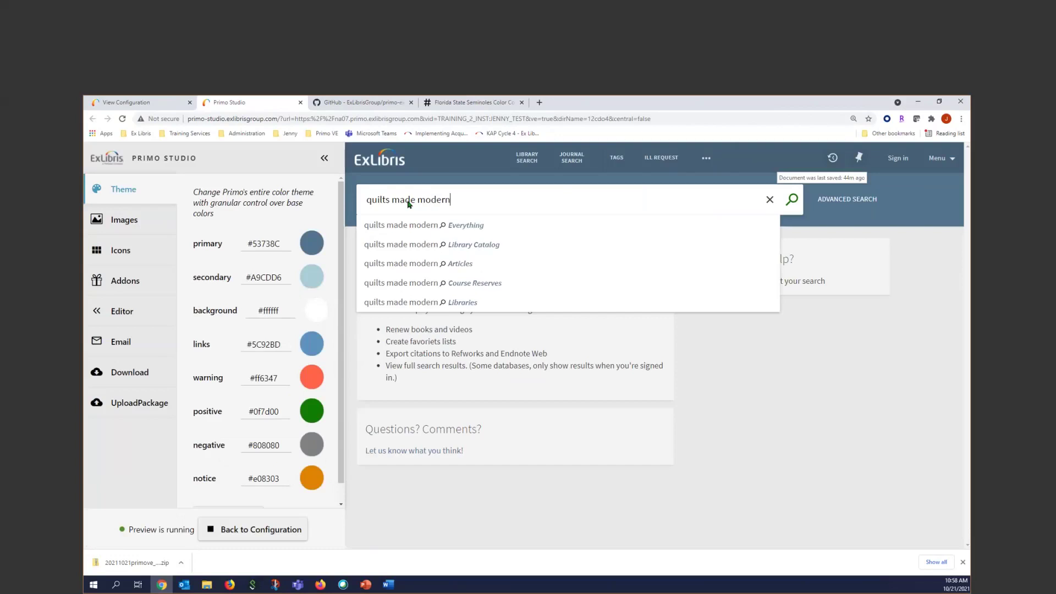
pyautogui.press('Return')
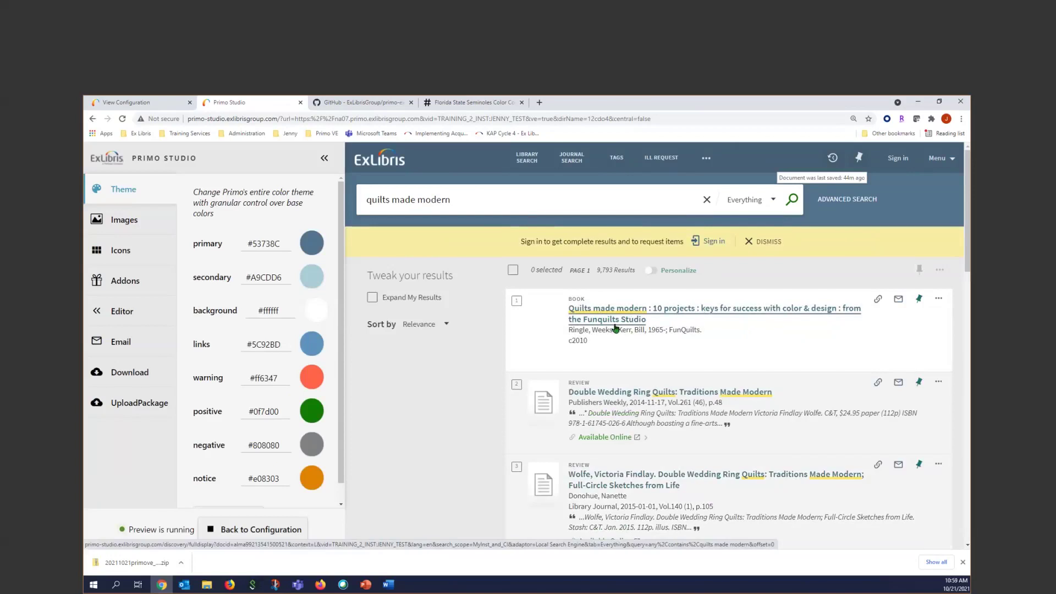
pyautogui.click(630, 394)
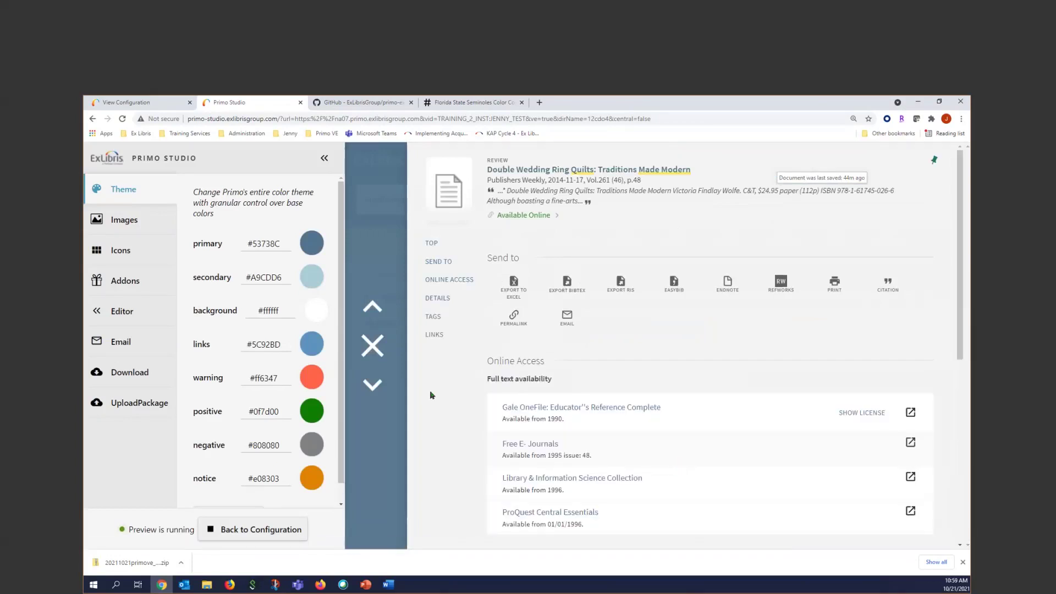
# - Close the open review record, view the "Quilts and Women's Culture" article record in the preview and return to the results list
pyautogui.click(373, 346)
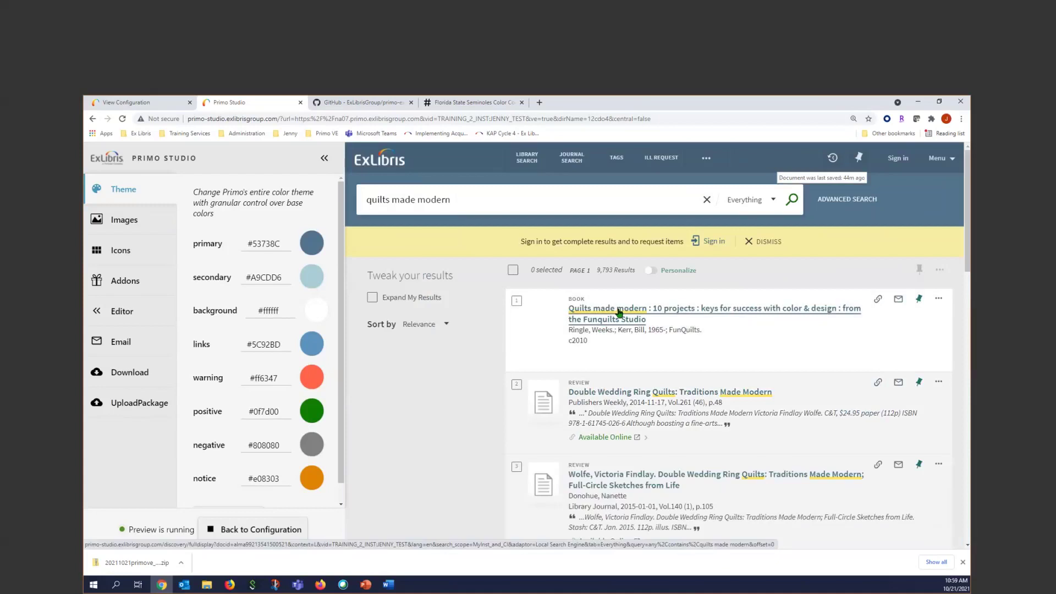
pyautogui.scroll(-4, 622, 330)
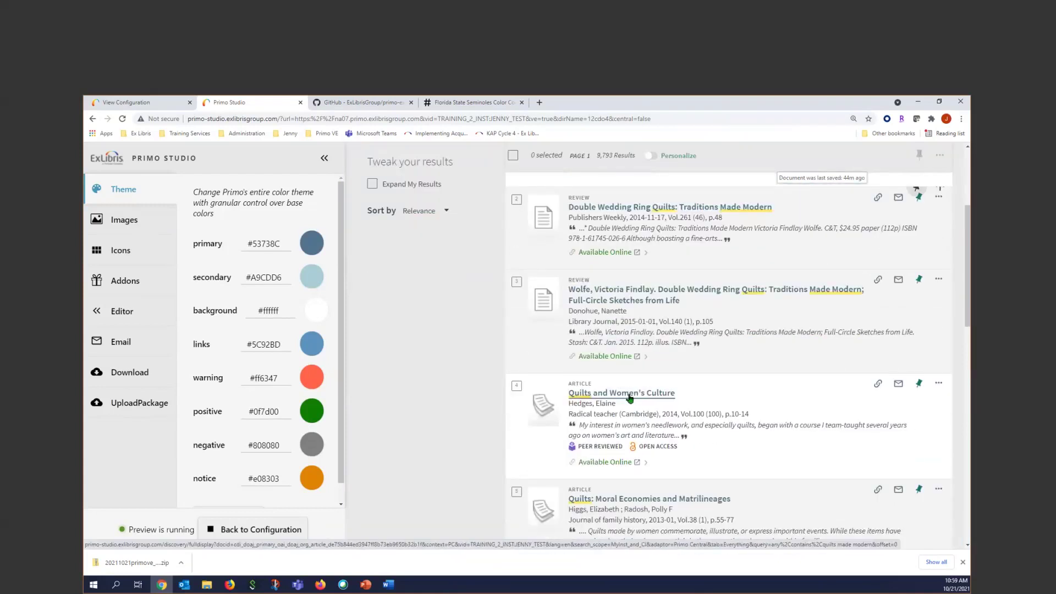
pyautogui.click(627, 393)
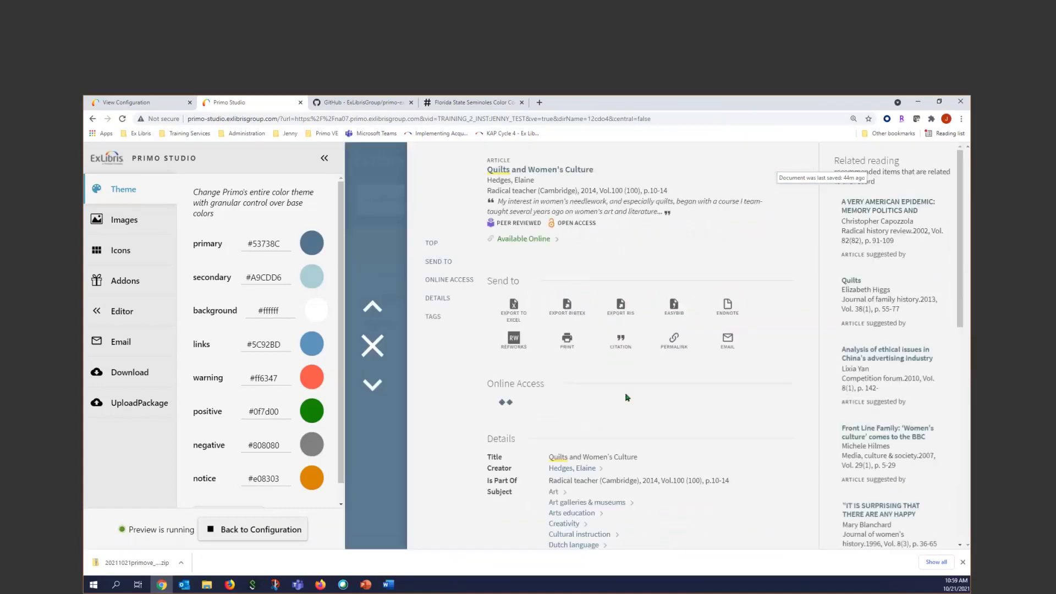
pyautogui.click(378, 349)
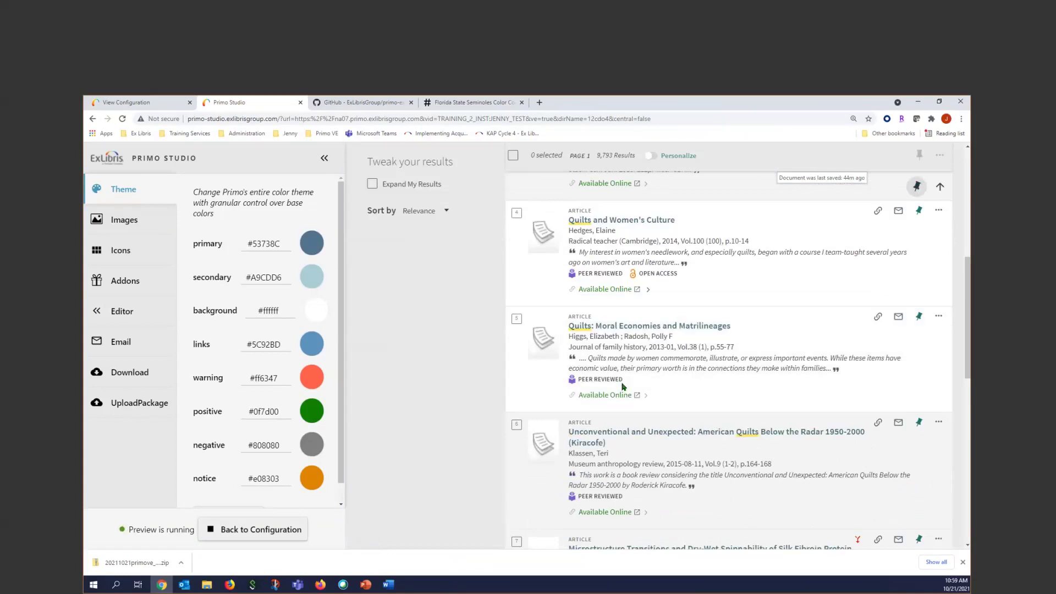
pyautogui.scroll(-7, 623, 387)
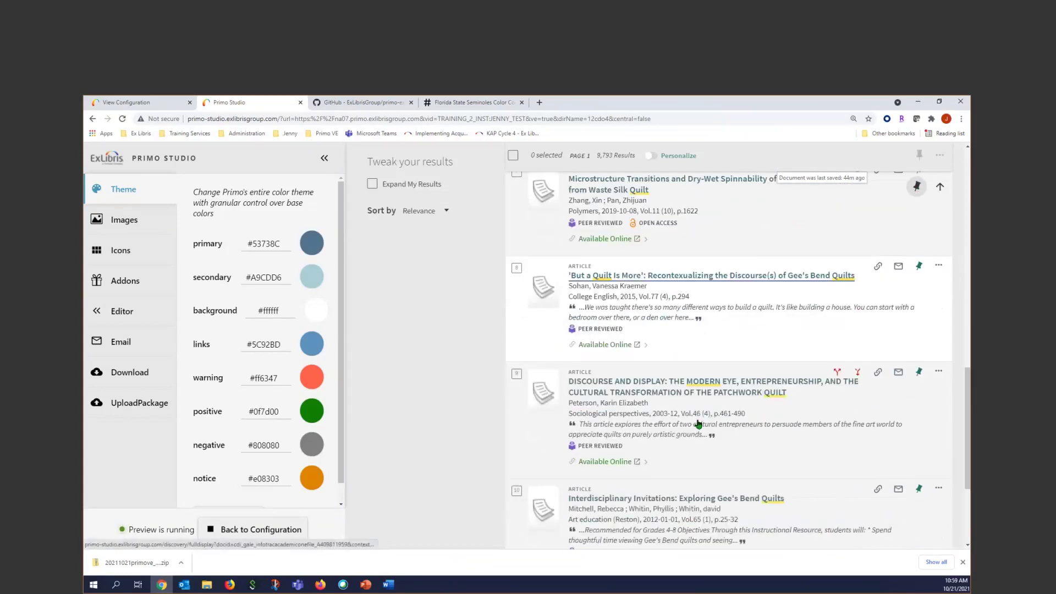
pyautogui.scroll(5, 429, 216)
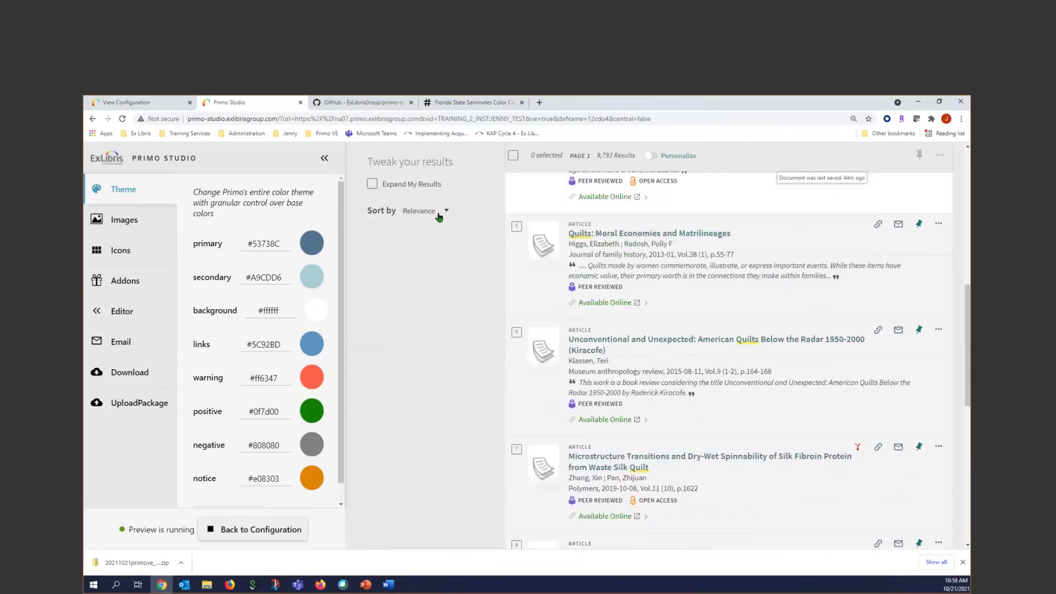
pyautogui.scroll(8, 655, 335)
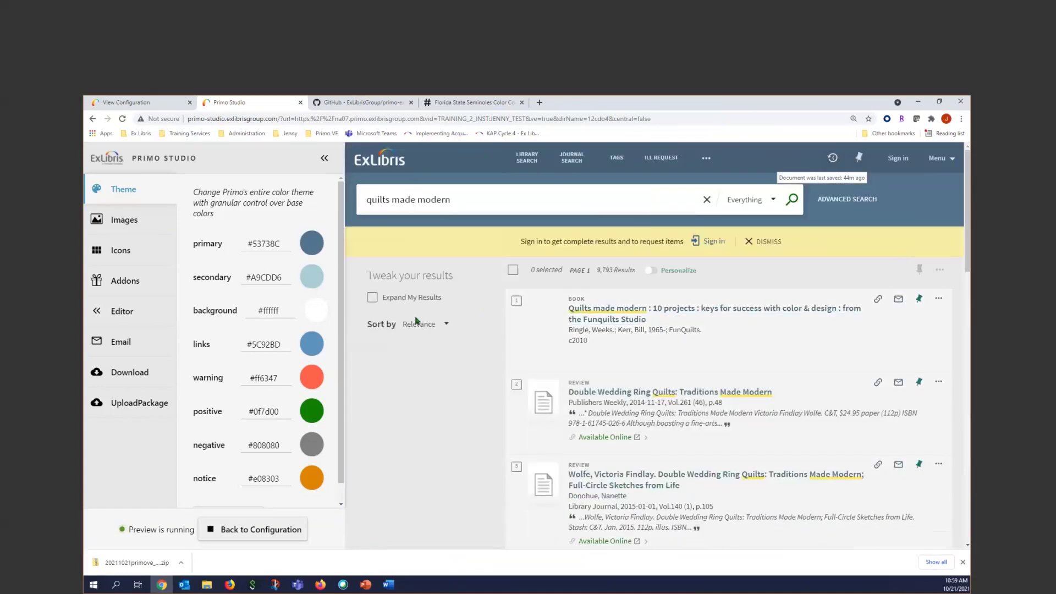
# - Change the search scope in the preview to Library Catalog and rerun the "quilts made modern" search
pyautogui.rightClick(528, 223)
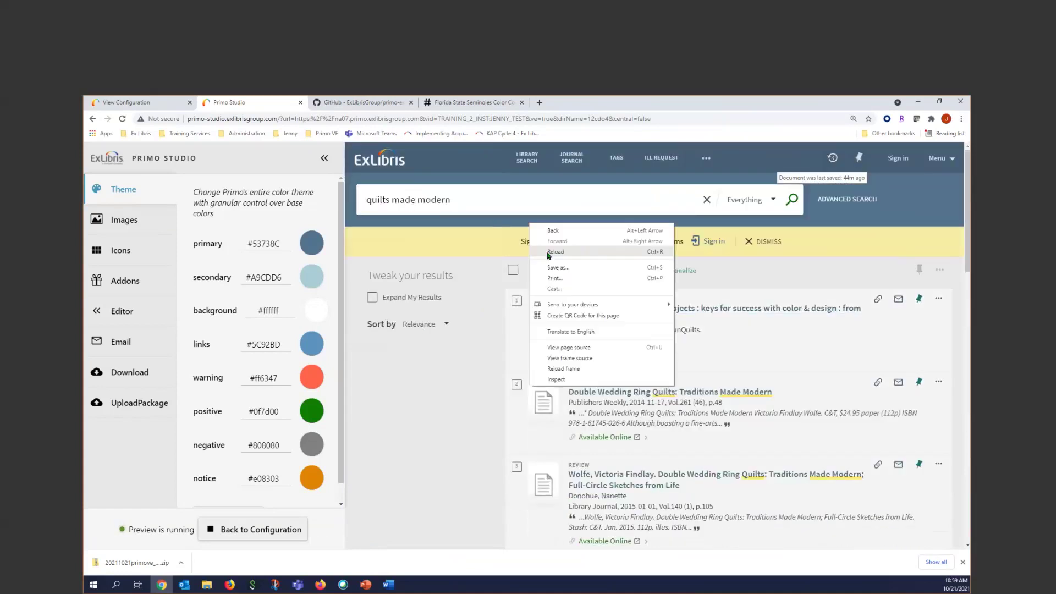
pyautogui.click(768, 209)
pyautogui.click(772, 201)
pyautogui.click(776, 225)
pyautogui.click(790, 203)
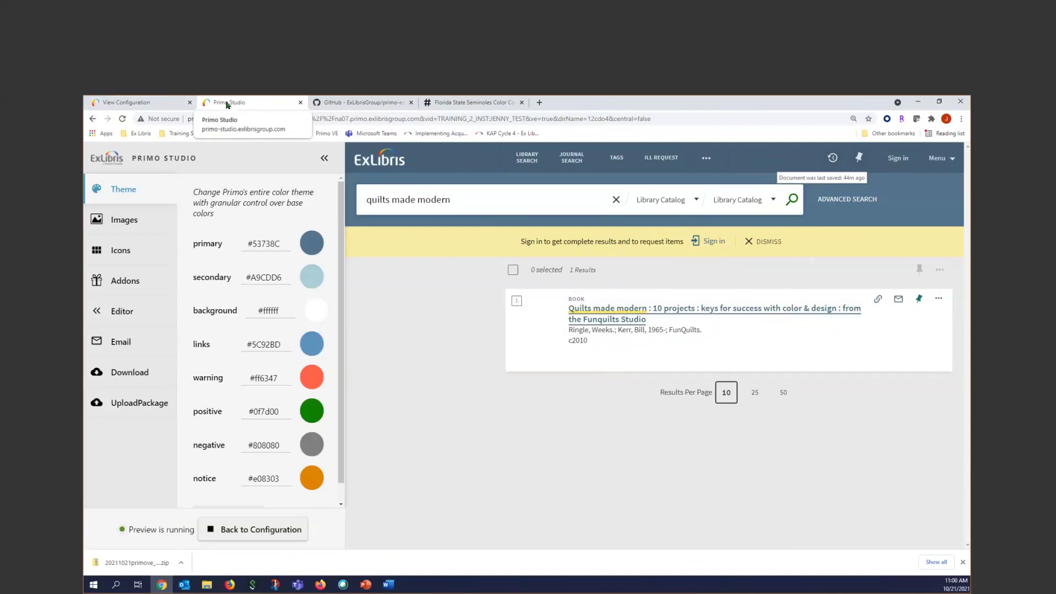
# - Close the Primo Studio, GitHub and Florida State Seminoles color codes pages, and return Alma to its configuration dashboard
pyautogui.moveTo(366, 584)
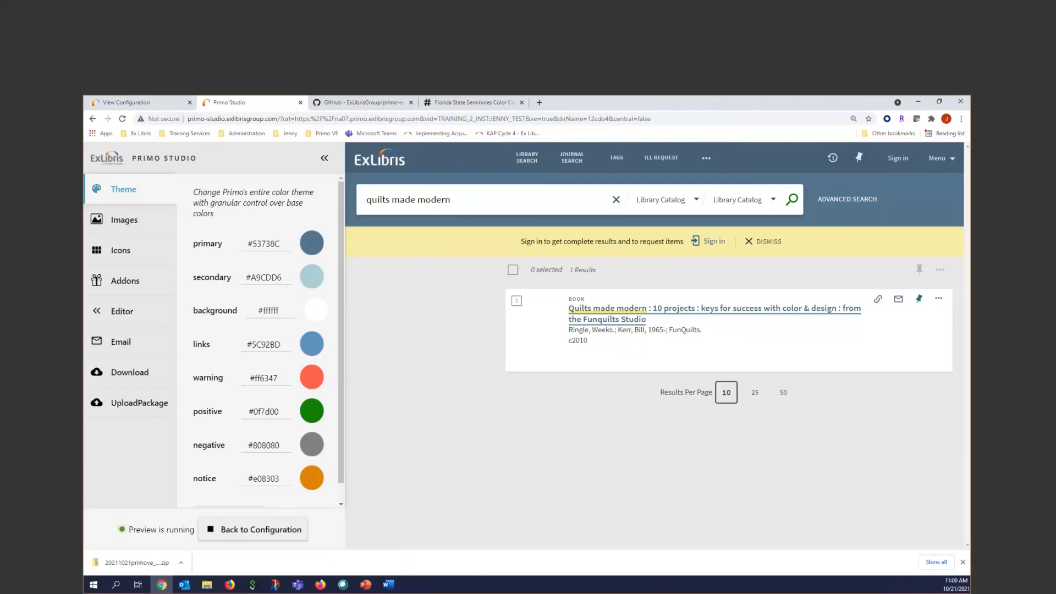
pyautogui.click(300, 102)
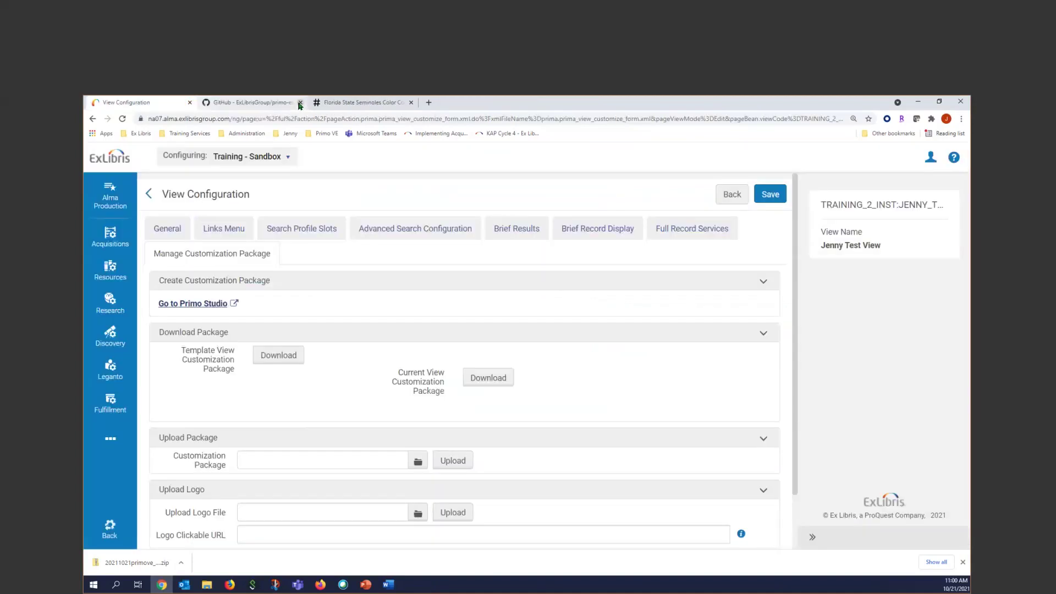
pyautogui.click(109, 165)
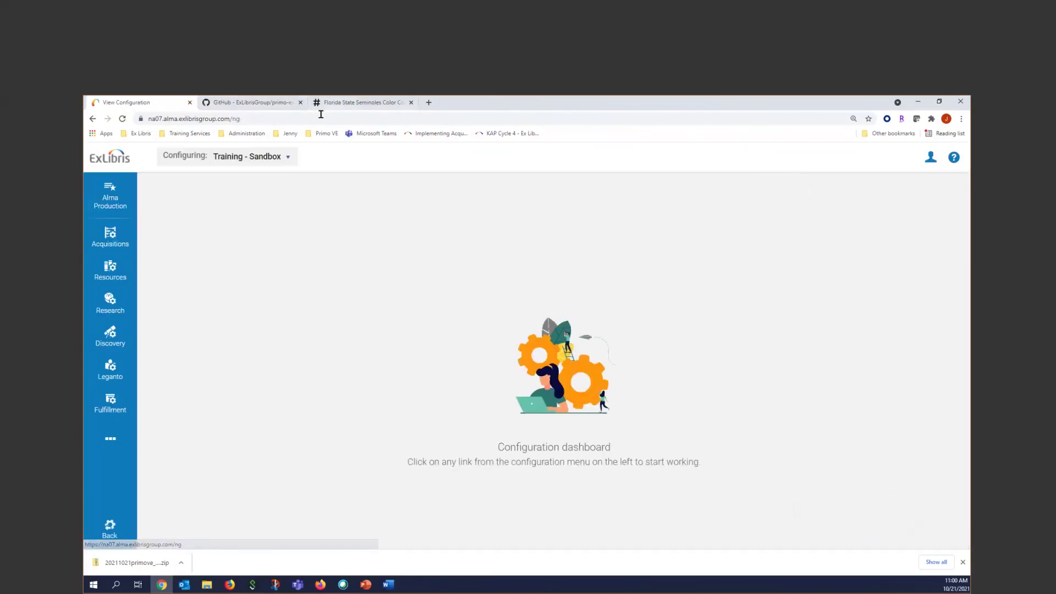
pyautogui.click(295, 104)
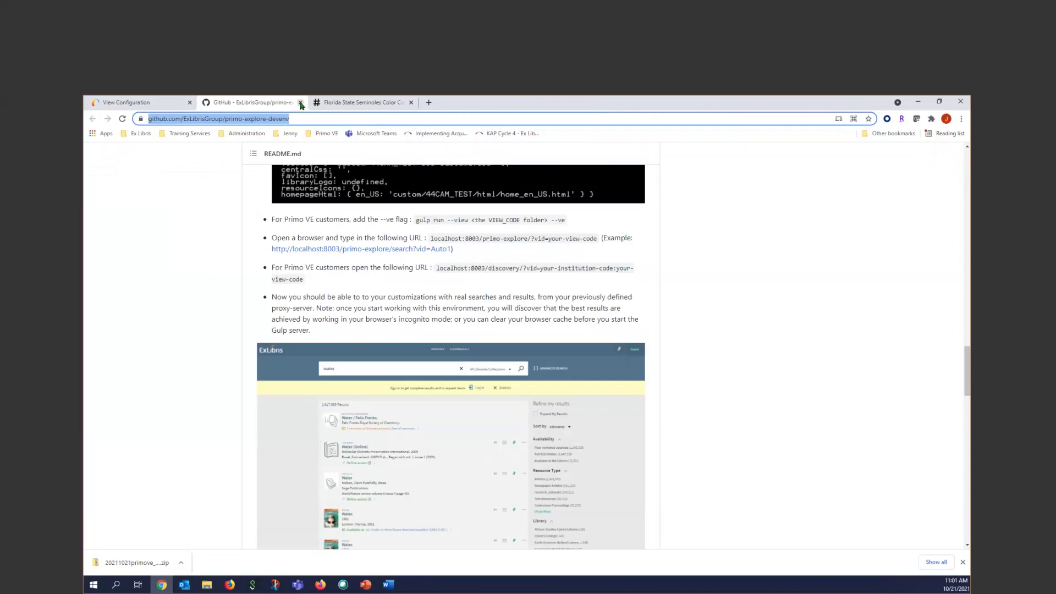
pyautogui.click(299, 103)
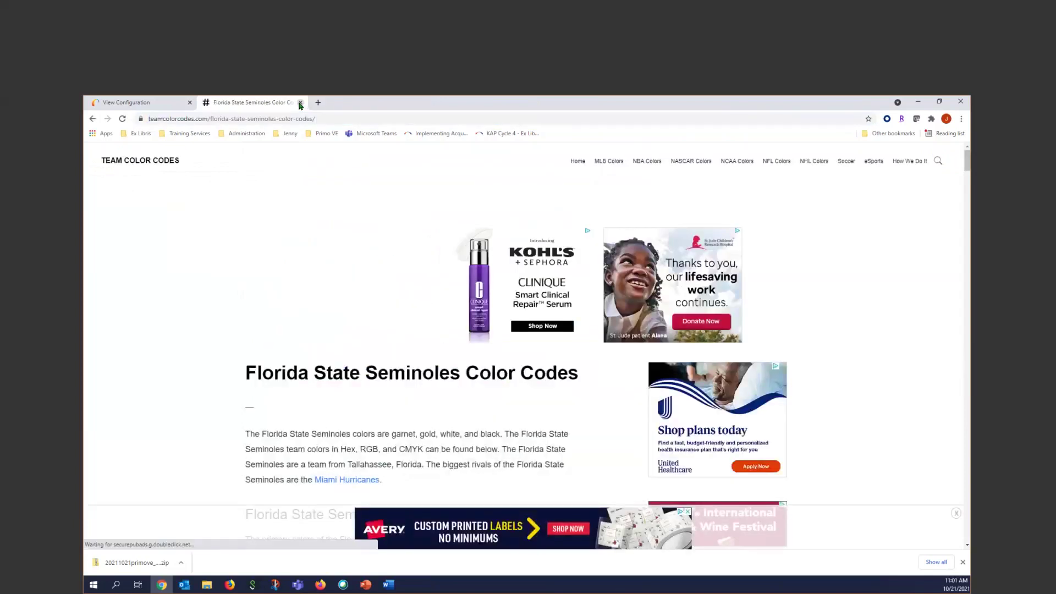
pyautogui.click(299, 103)
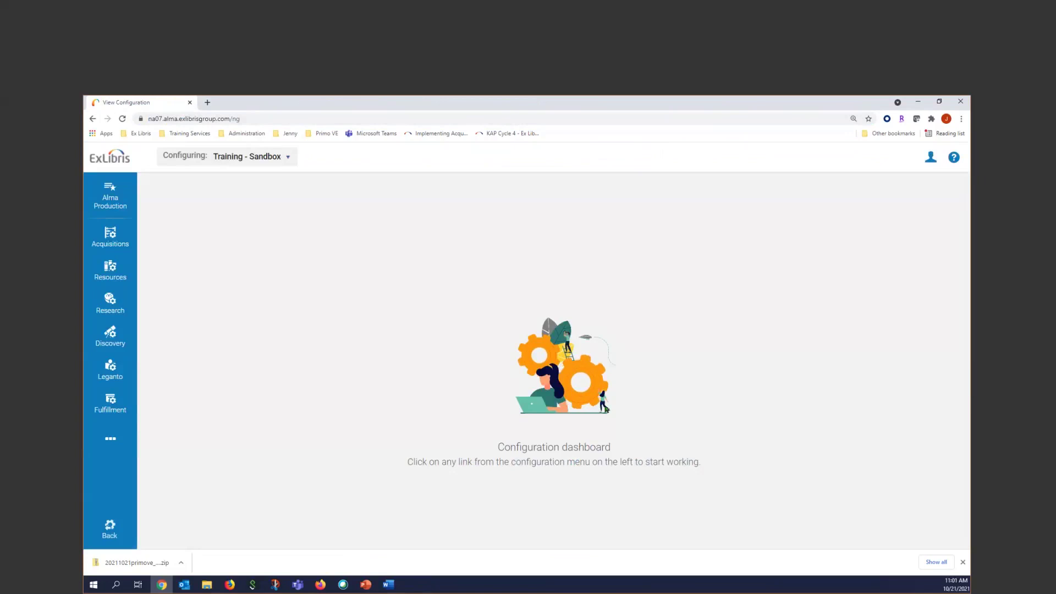
# - Open the bookmarked SUNY Buffalo Primo site in a new browser tab and search it for "turtle"
pyautogui.click(205, 104)
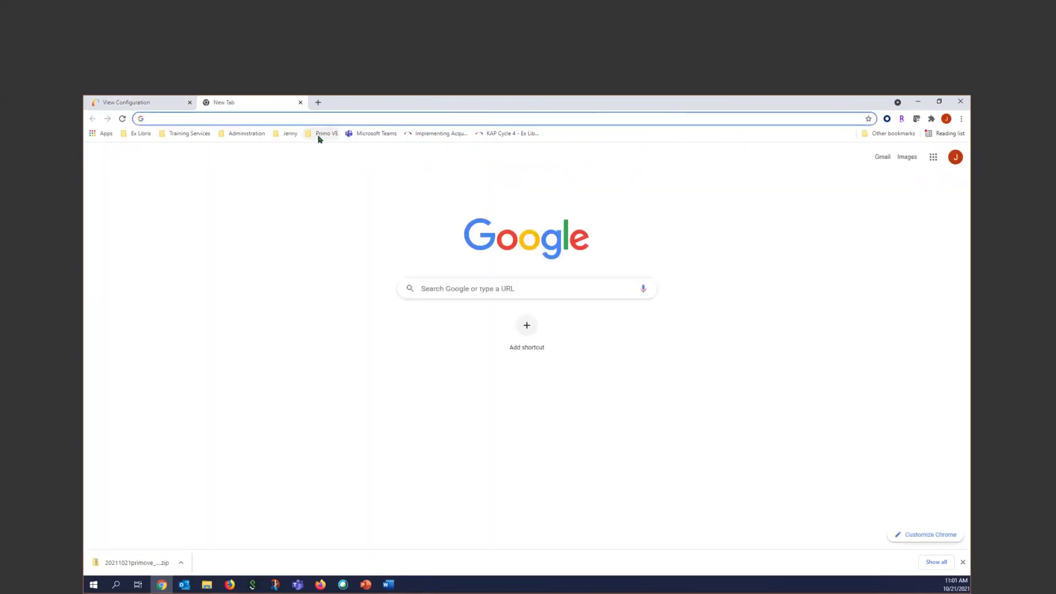
pyautogui.click(323, 133)
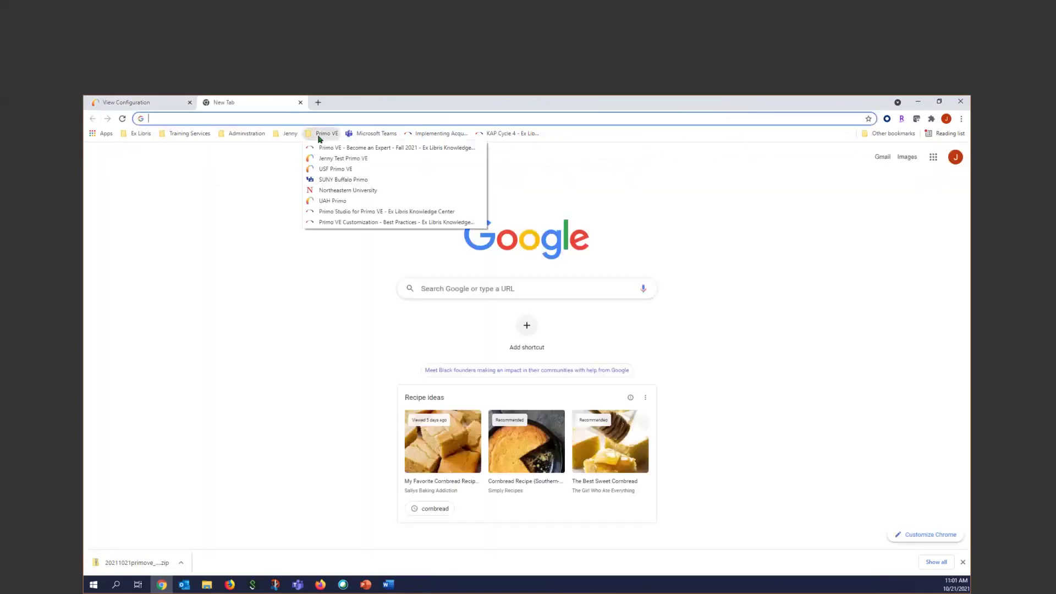
pyautogui.click(341, 179)
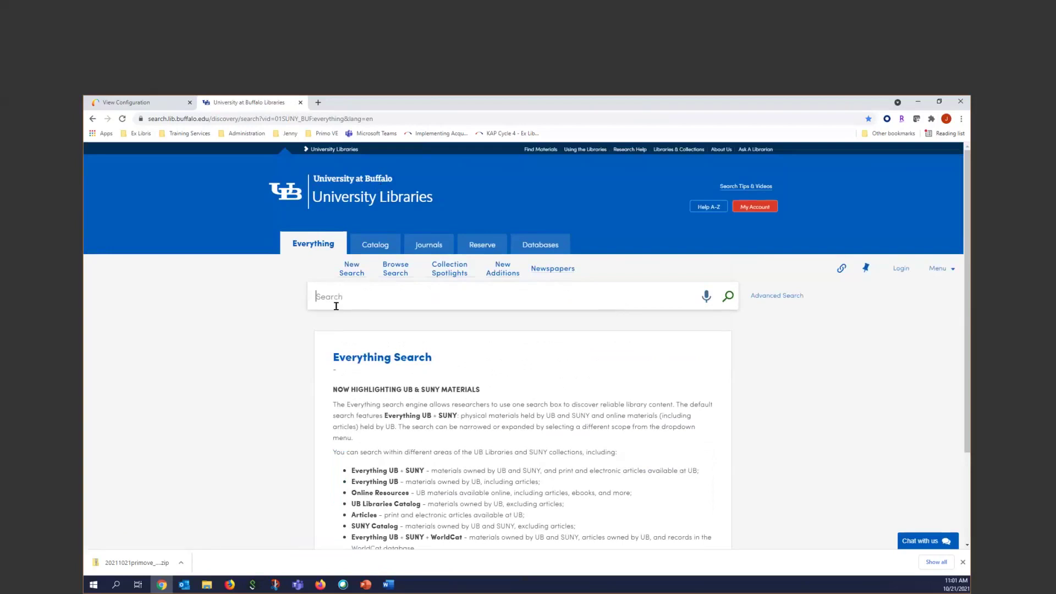
pyautogui.write('turtle')
pyautogui.press('Return')
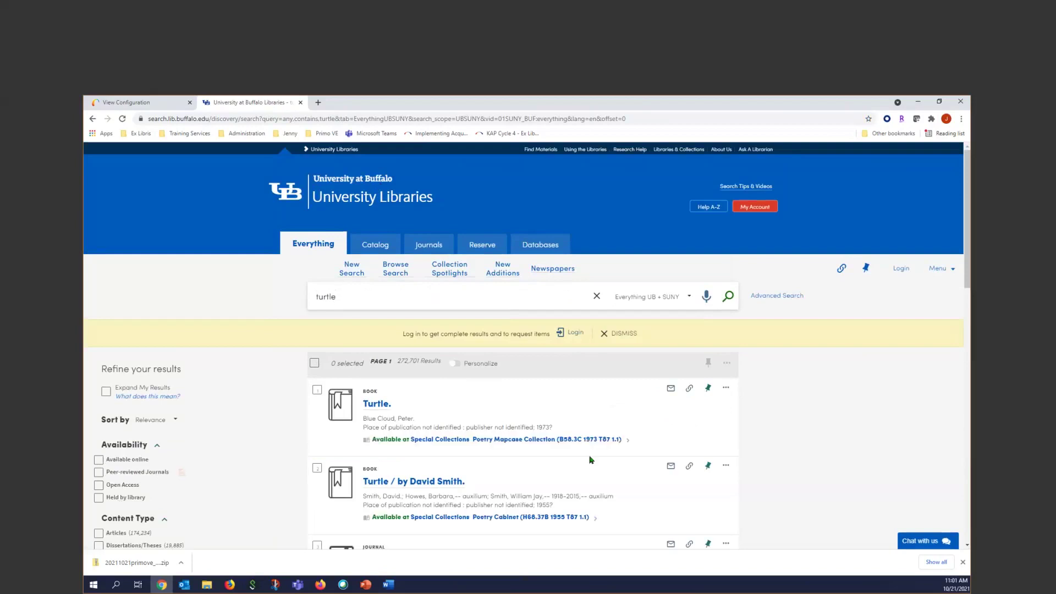
# - Examine the layout of the University at Buffalo turtle results and the search scopes offered beside the query
pyautogui.scroll(-3, 590, 459)
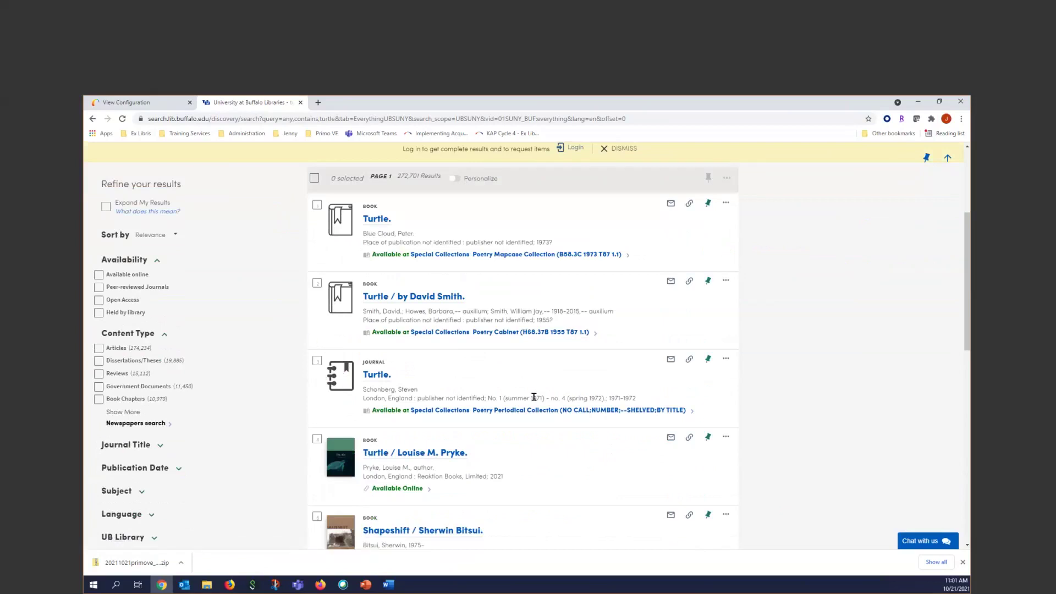
pyautogui.scroll(-2, 533, 401)
pyautogui.scroll(-2, 534, 401)
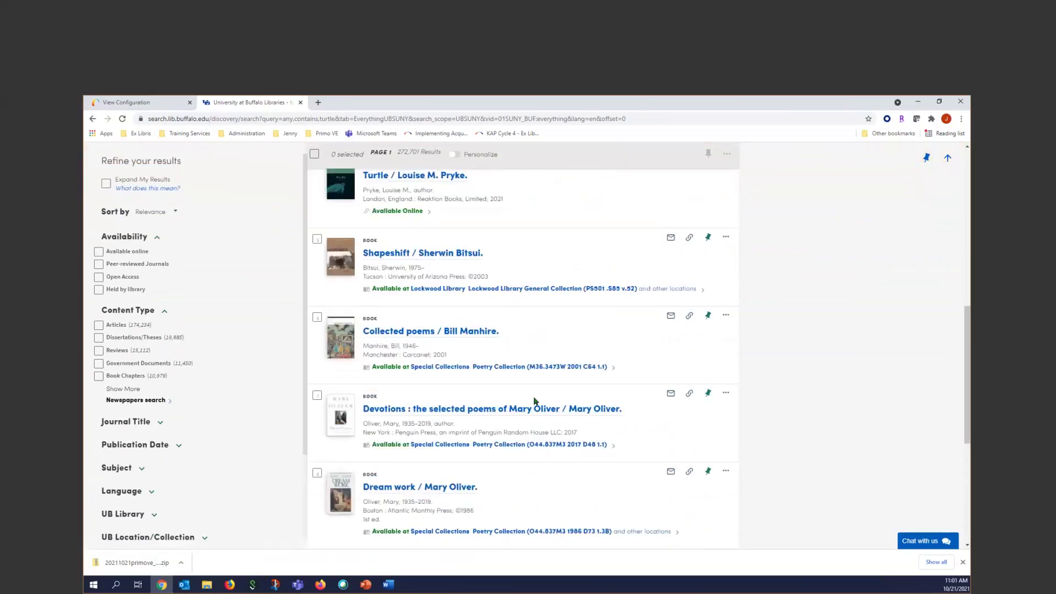
pyautogui.scroll(7, 592, 415)
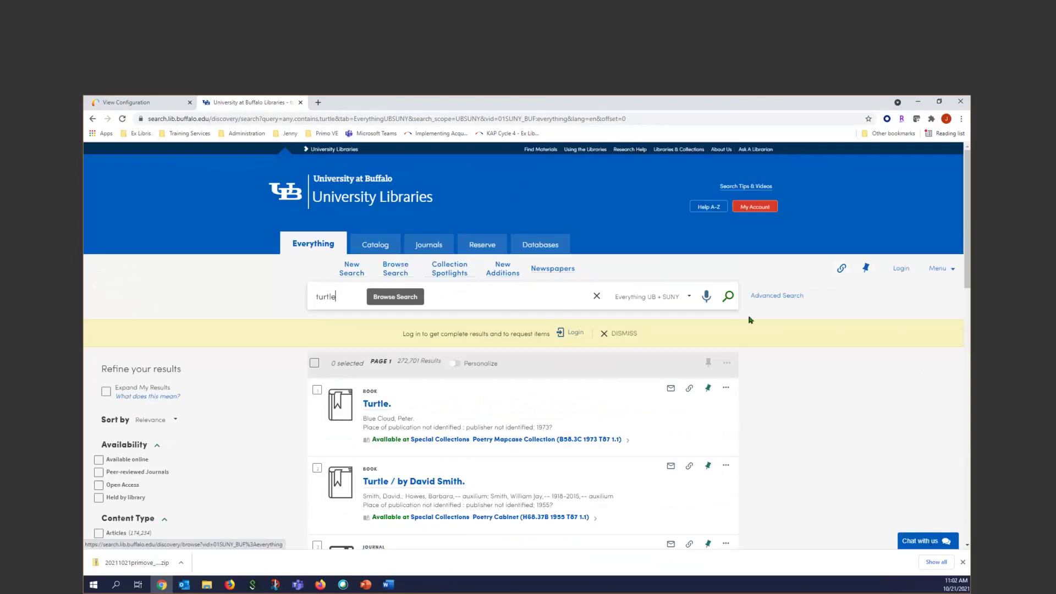
pyautogui.click(688, 298)
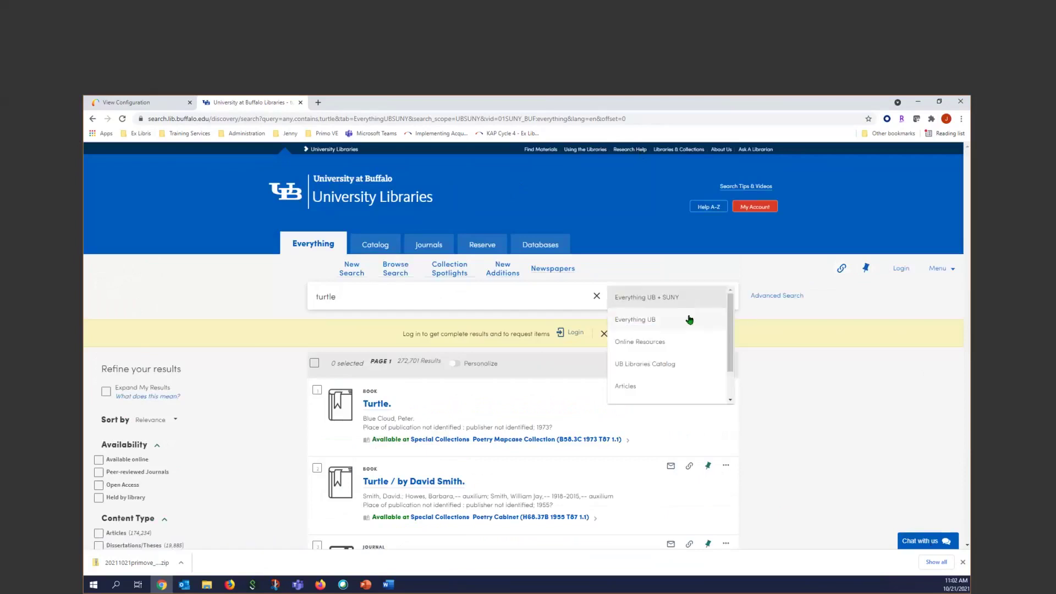
pyautogui.scroll(-1, 676, 352)
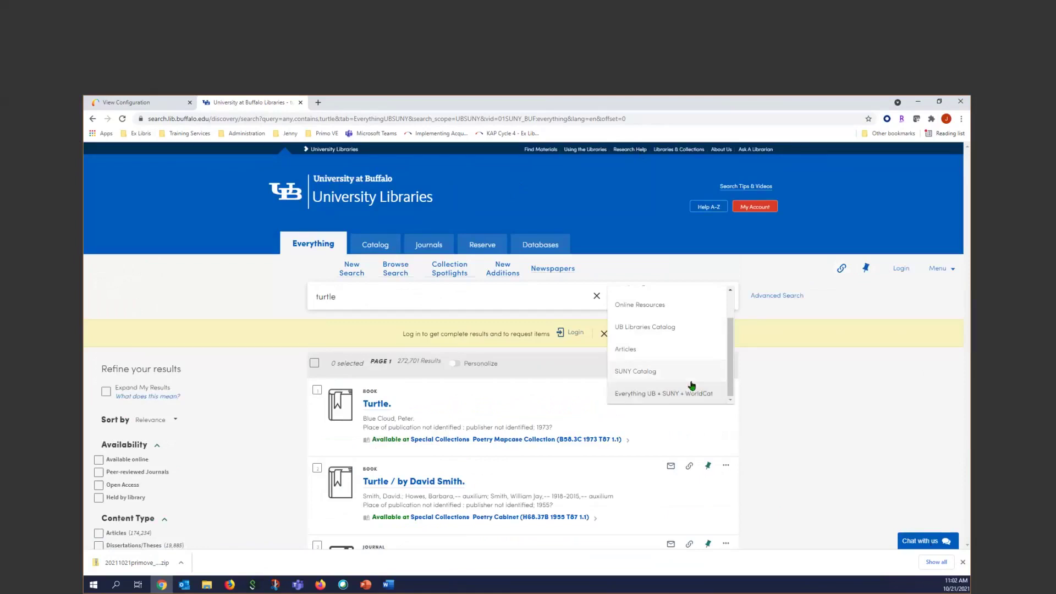
pyautogui.scroll(1, 688, 380)
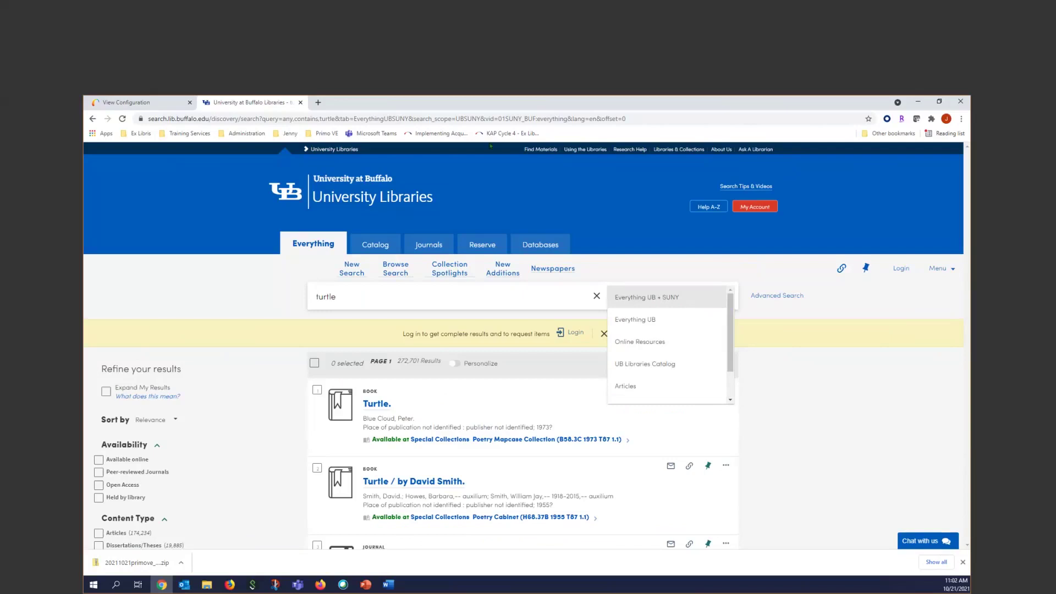
# - Open the bookmarked Northeastern University library search site and search it for "turtle"
pyautogui.click(325, 133)
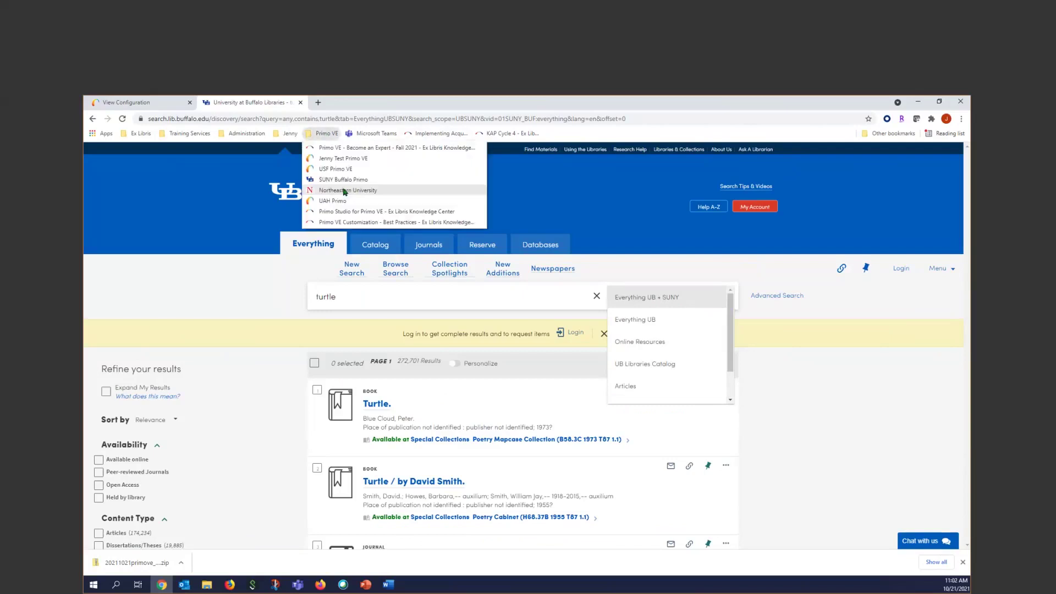
pyautogui.click(336, 191)
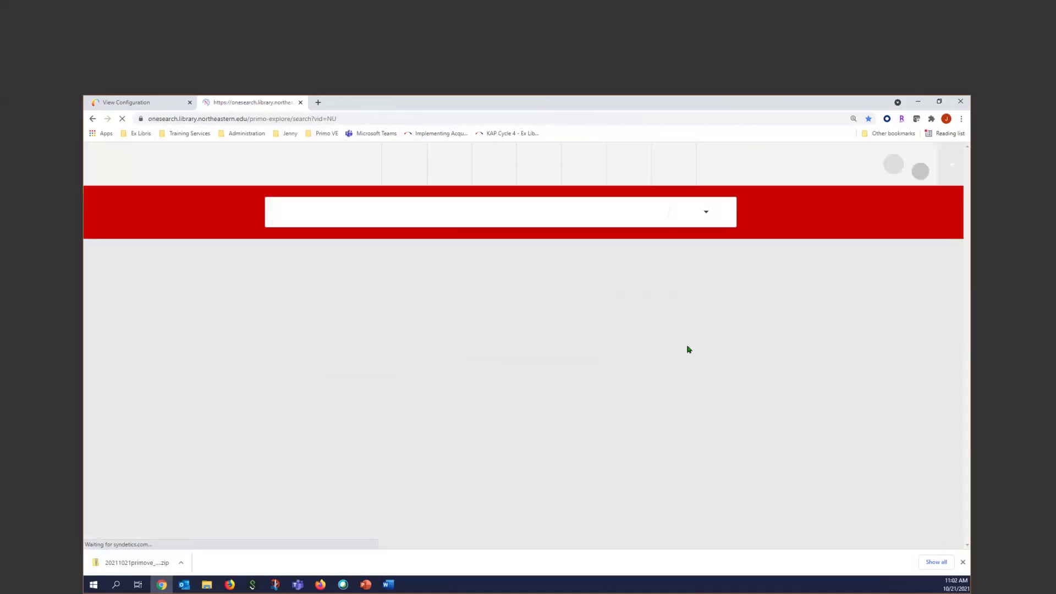
pyautogui.click(302, 206)
pyautogui.write('tut')
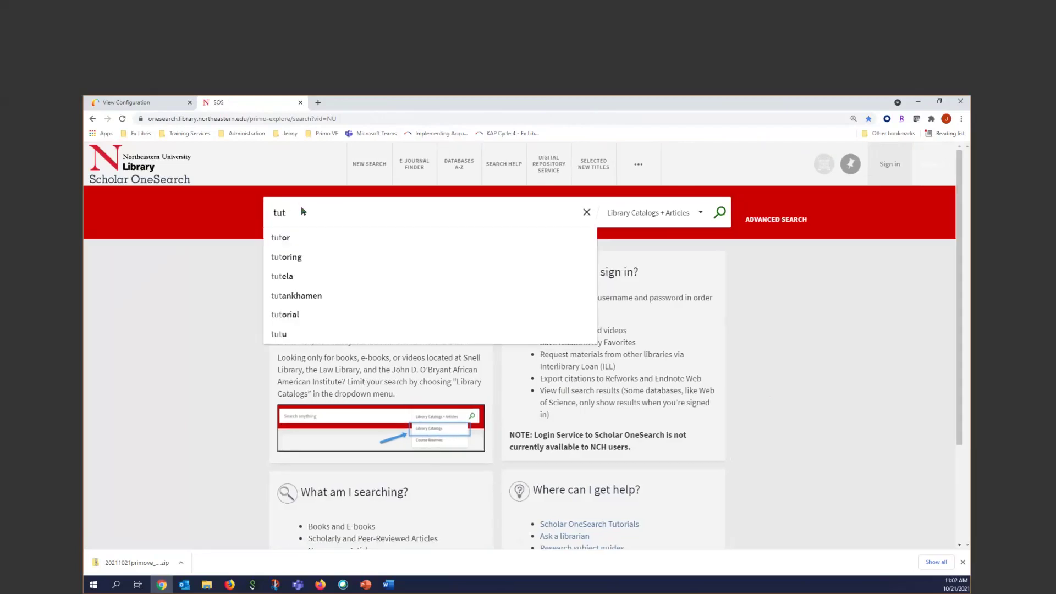
pyautogui.press('BackSpace')
pyautogui.write('rtle')
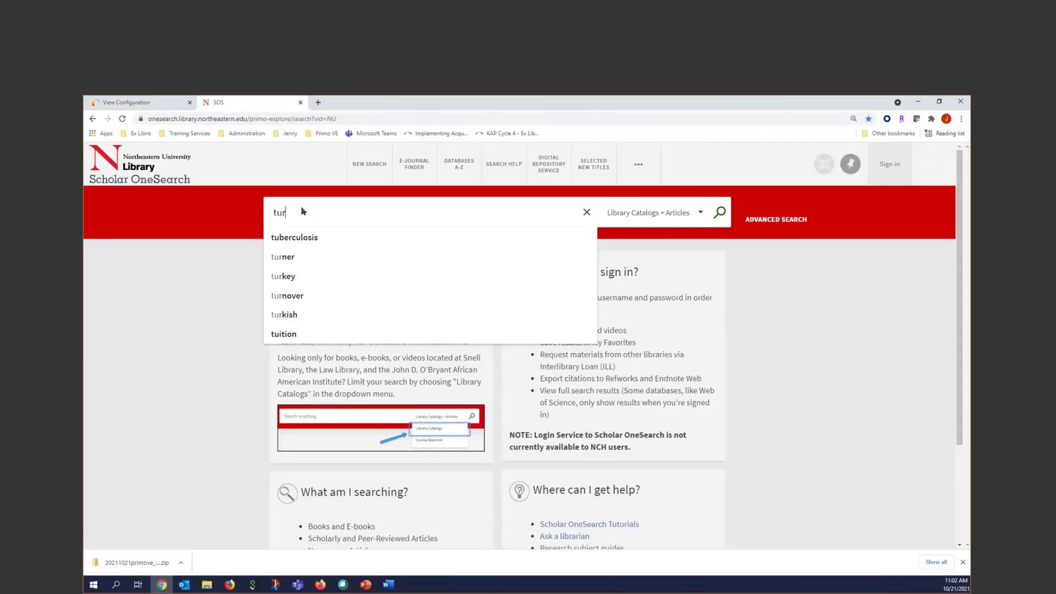
pyautogui.press('Return')
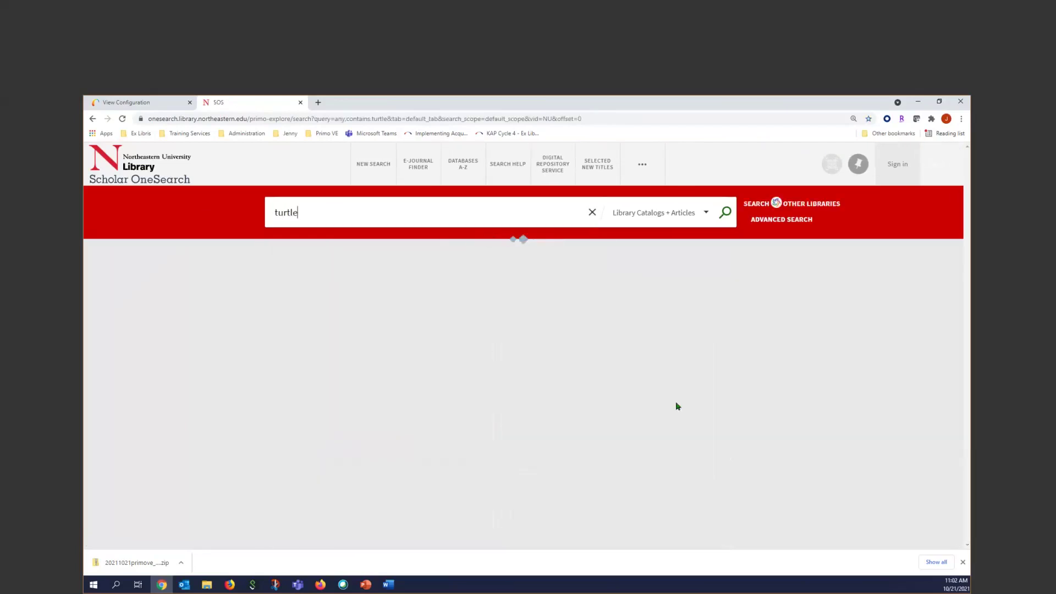
# - Examine Northeastern's search scope options and the record layout and actions on pages 1 and 2 of the turtle results
pyautogui.click(707, 215)
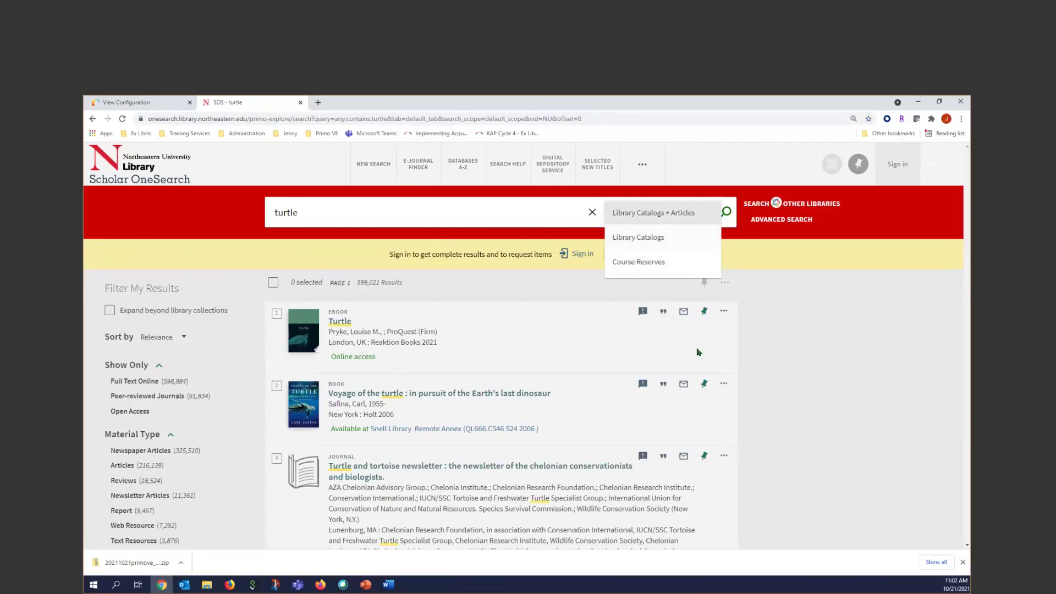
pyautogui.click(764, 366)
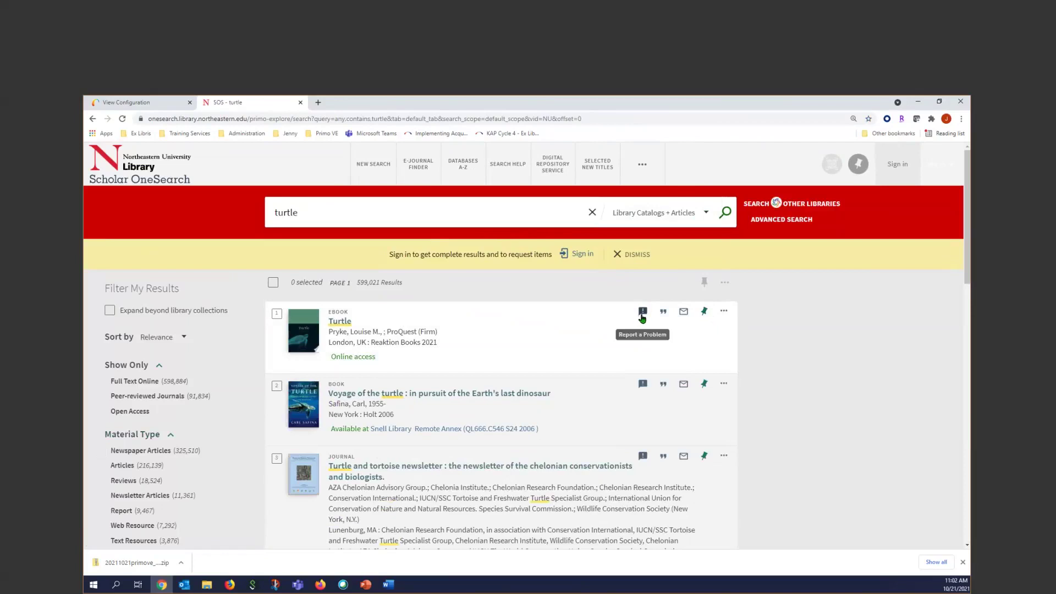
pyautogui.scroll(-15, 407, 411)
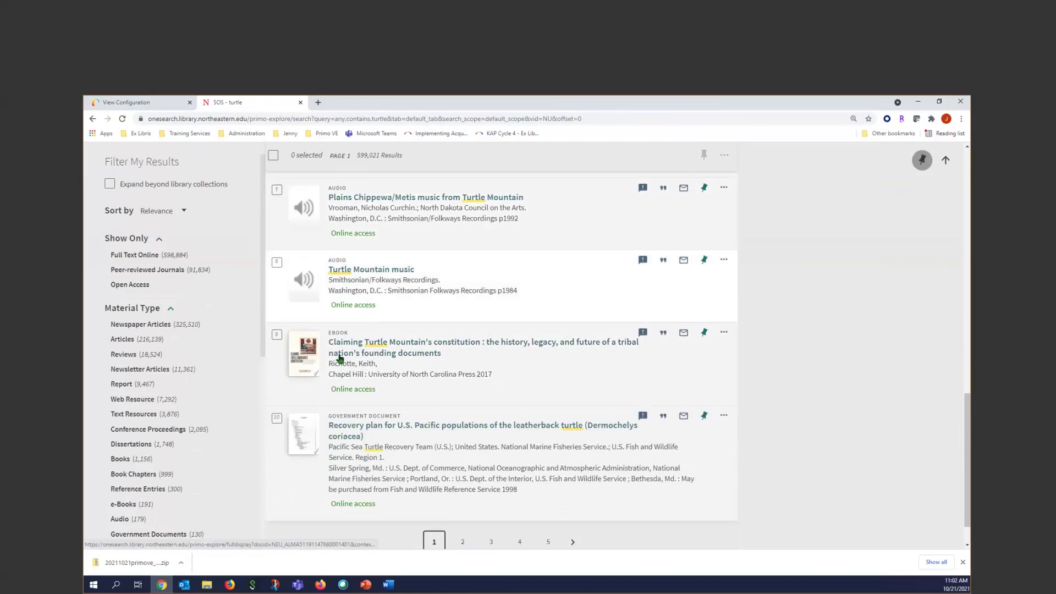
pyautogui.scroll(-1, 462, 495)
pyautogui.click(464, 504)
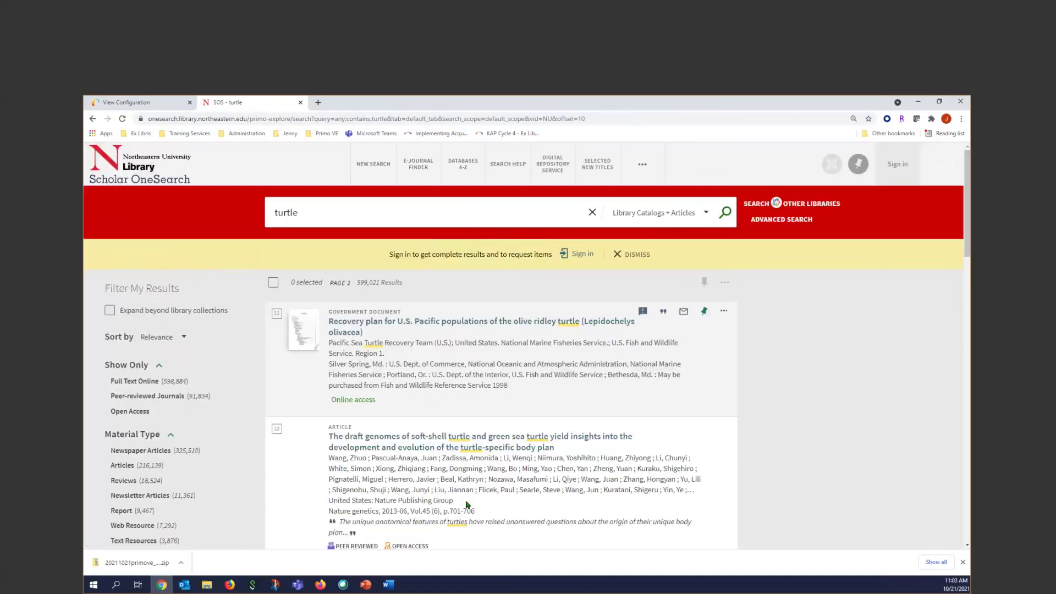
pyautogui.scroll(-3, 467, 505)
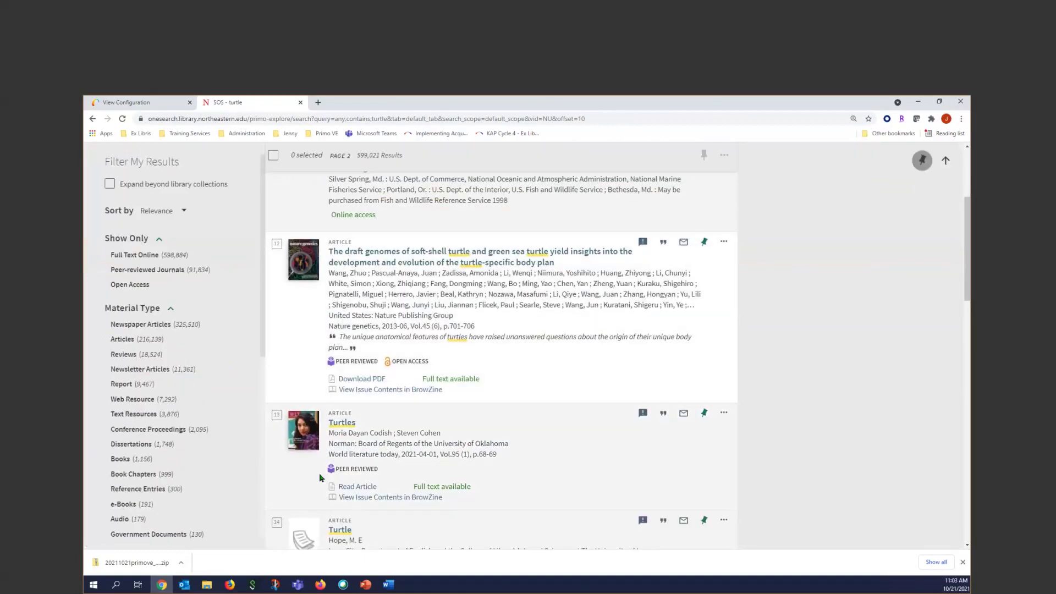
pyautogui.scroll(-2, 517, 478)
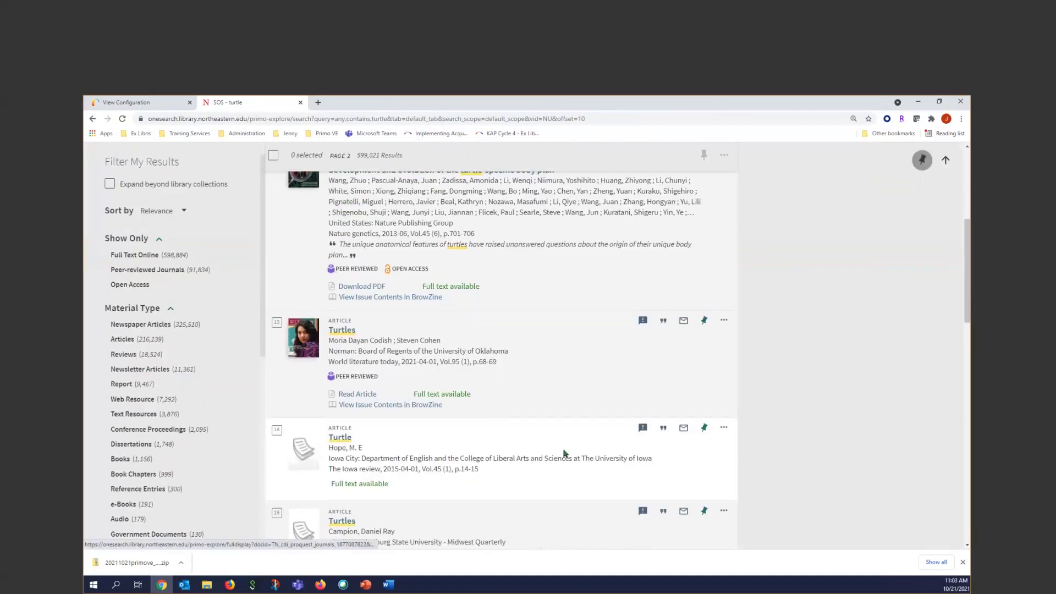
pyautogui.scroll(5, 563, 453)
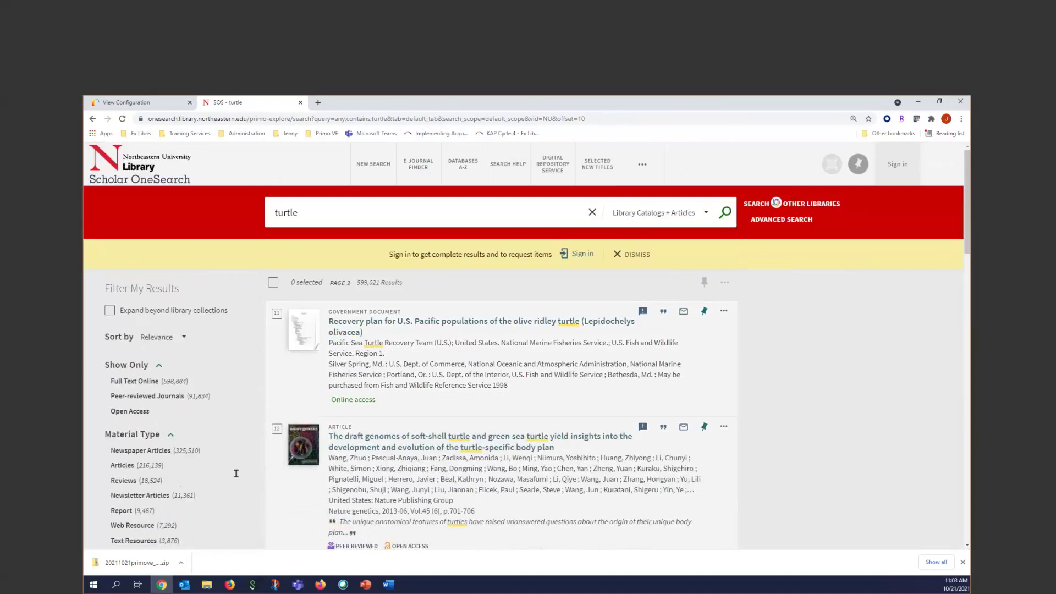